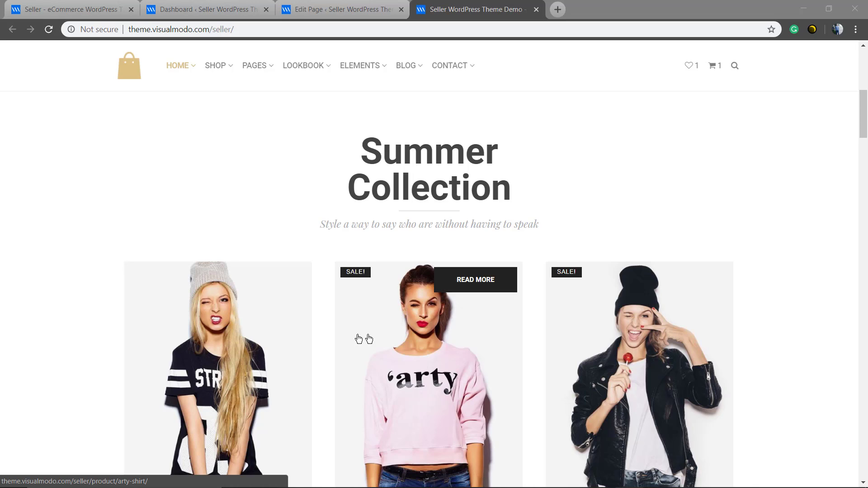
- Scroll through the Seller demo home page and open the Shop page in a new tab
scroll(379, 337, down, 2)
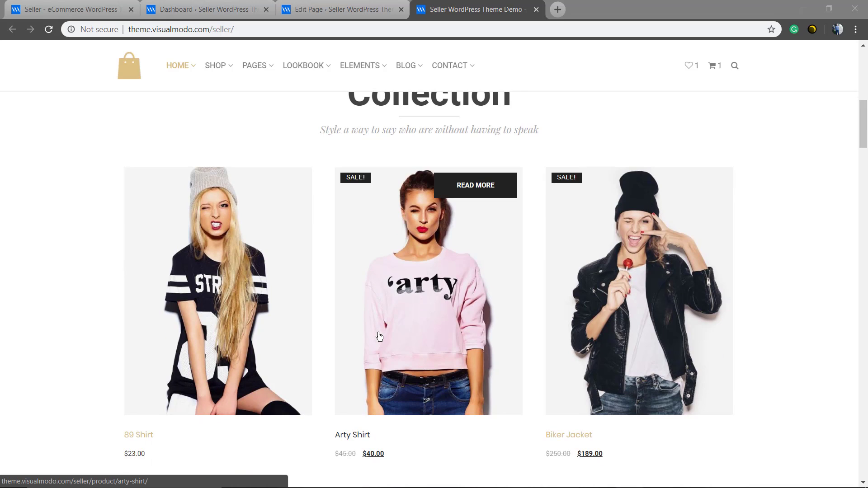
scroll(379, 337, down, 9)
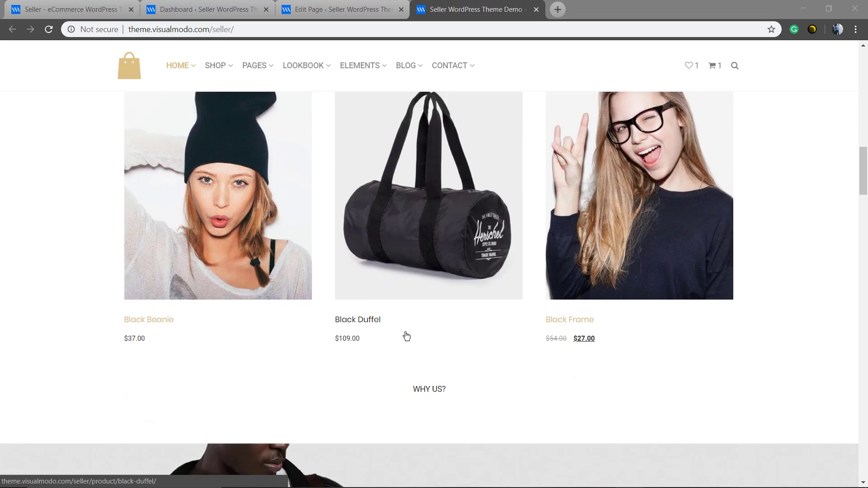
scroll(406, 336, down, 7)
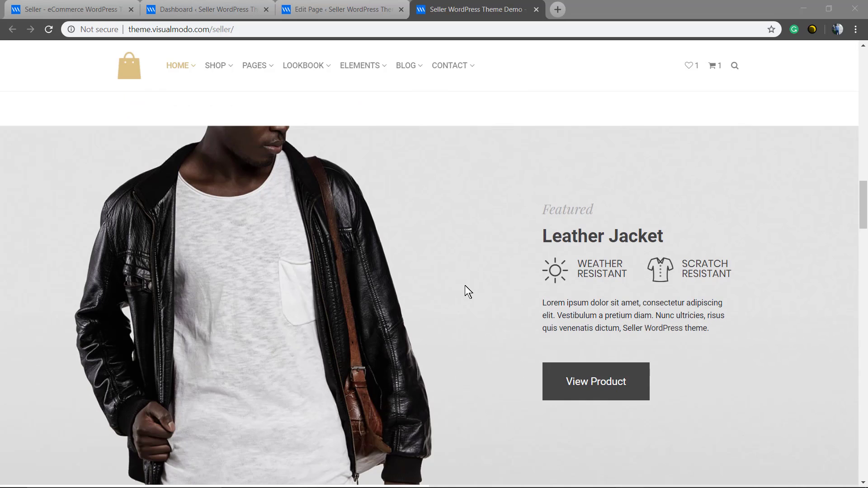
scroll(449, 287, up, 2)
scroll(448, 287, down, 2)
scroll(448, 286, down, 2)
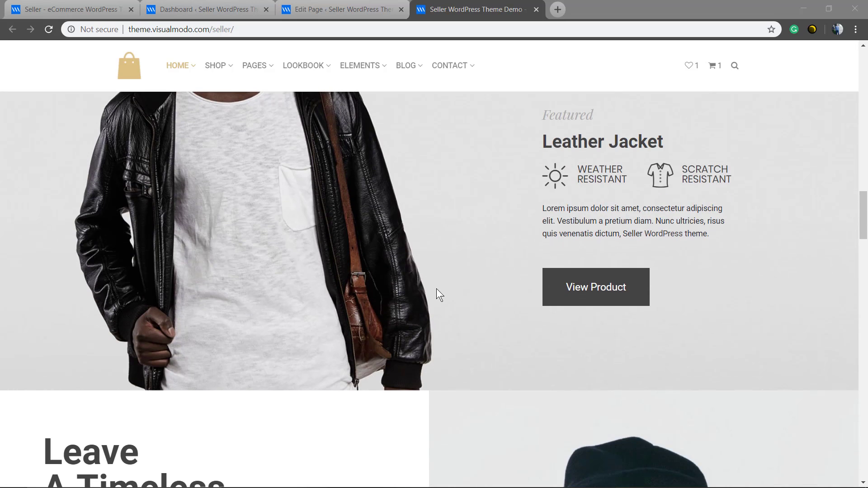
scroll(436, 288, down, 2)
mouse_move(216, 73)
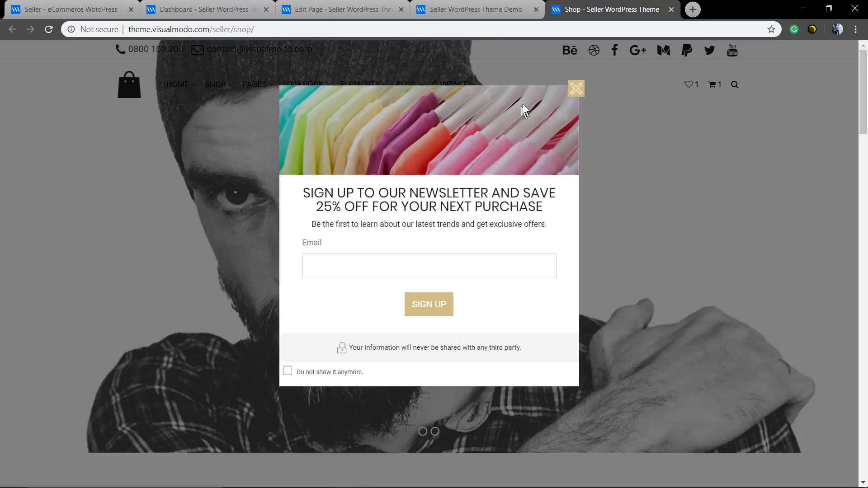
- Dismiss the 25%-off newsletter popup and open the Shop Right layout from the SHOP menu
click(576, 88)
scroll(333, 284, down, 15)
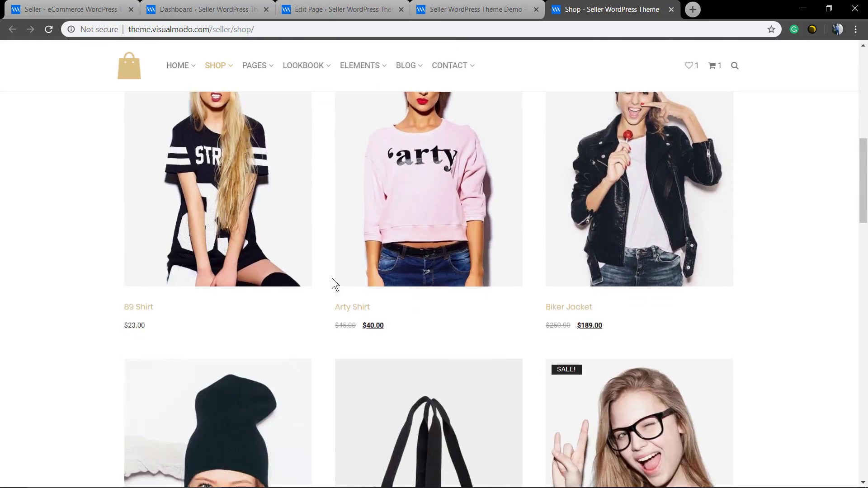
scroll(510, 335, down, 10)
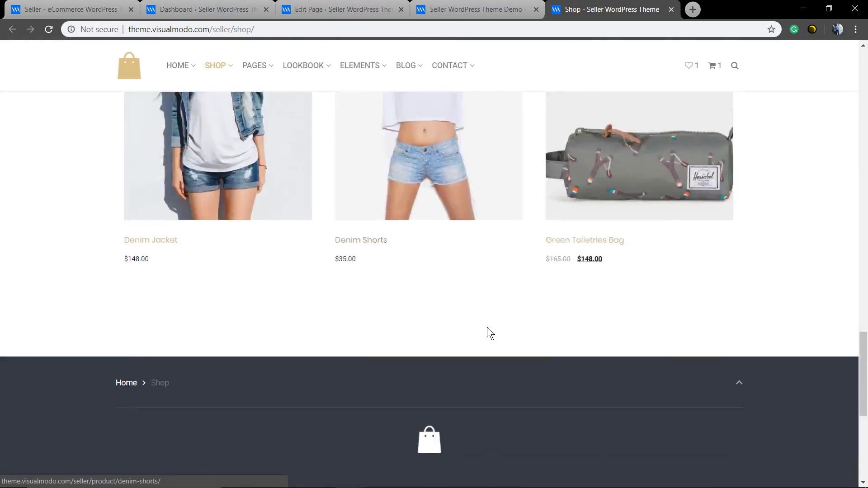
scroll(487, 327, up, 20)
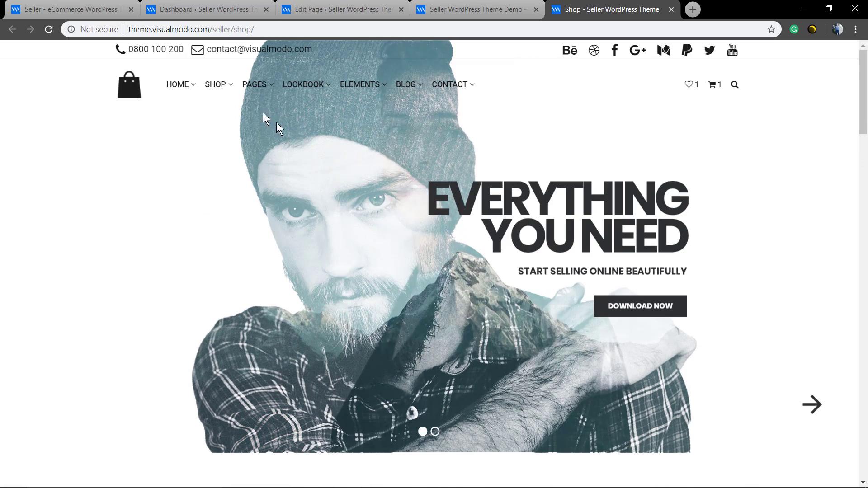
mouse_move(192, 87)
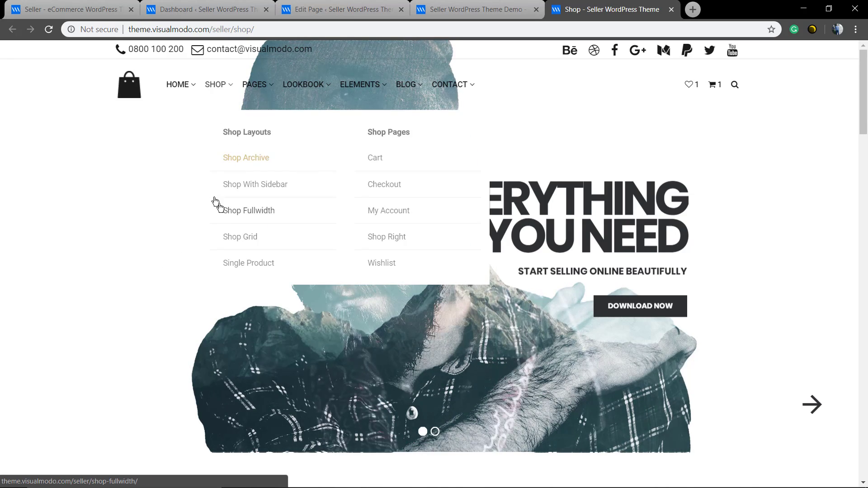
click(387, 238)
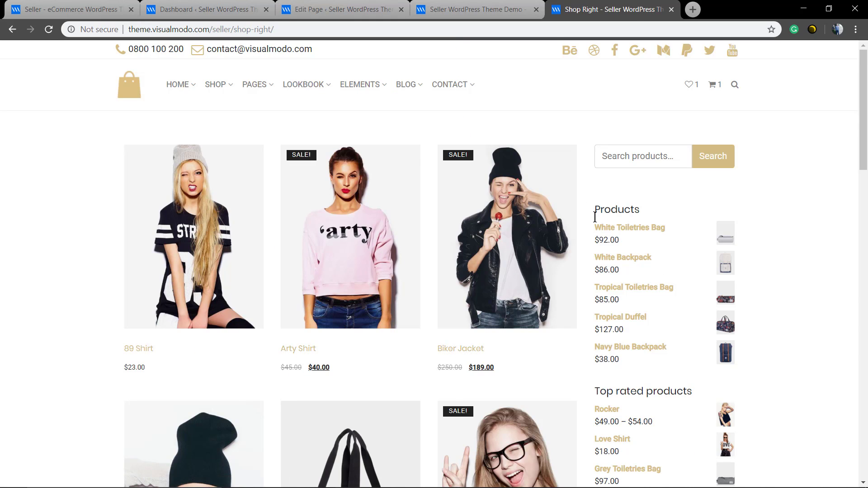
- Switch between the browser tabs, briefly viewing the theme's product overview page
mouse_move(470, 68)
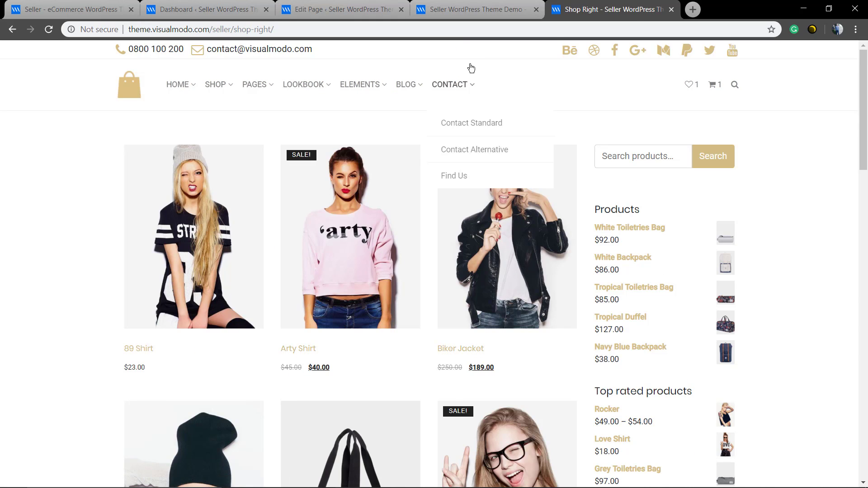
click(443, 8)
click(334, 5)
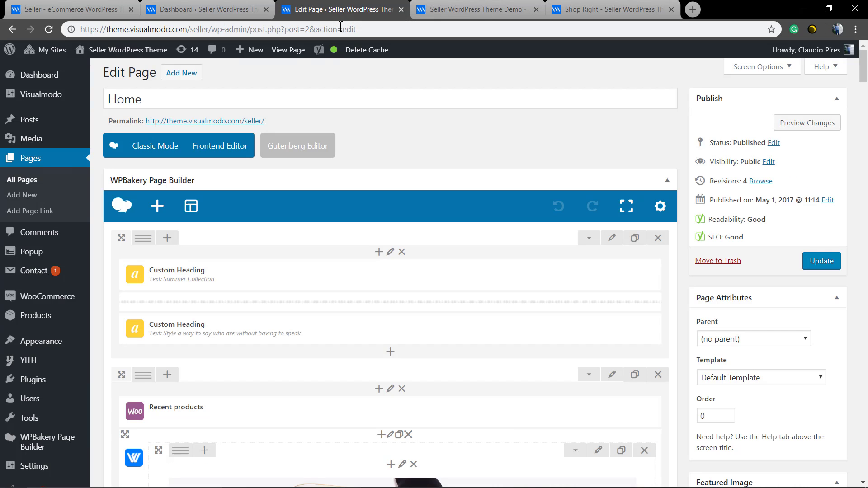
click(79, 8)
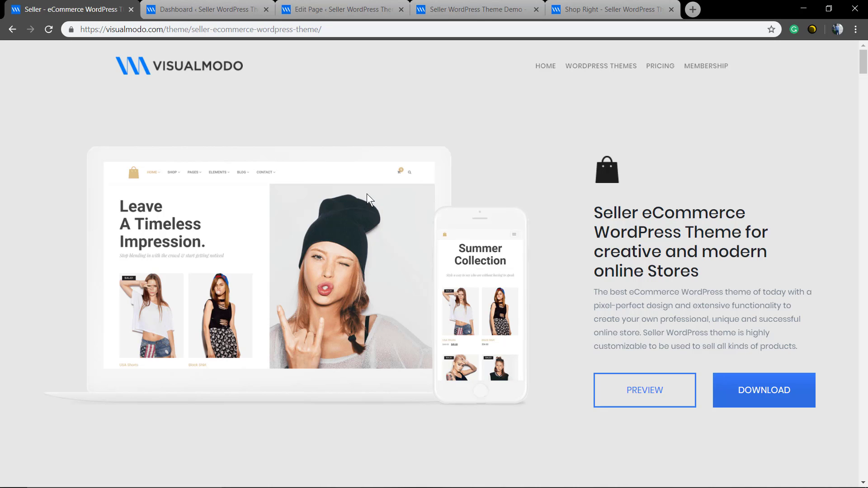
click(194, 10)
click(345, 7)
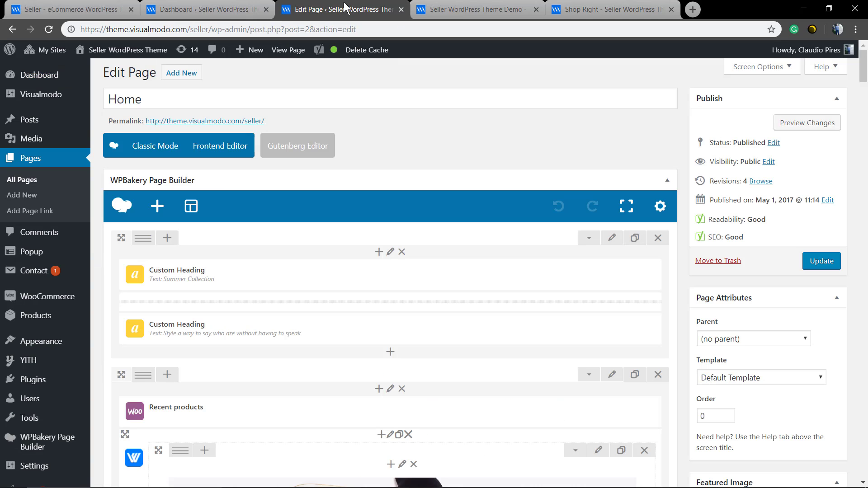
drag(385, 260, 375, 325)
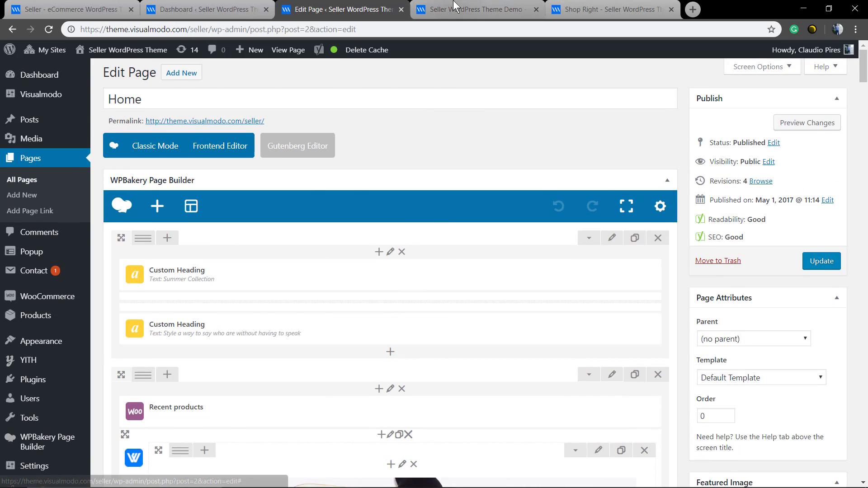
- On the live demo home page, scroll to the Timeless Impression Black Shirt and USA Shorts products
click(454, 8)
scroll(374, 289, down, 6)
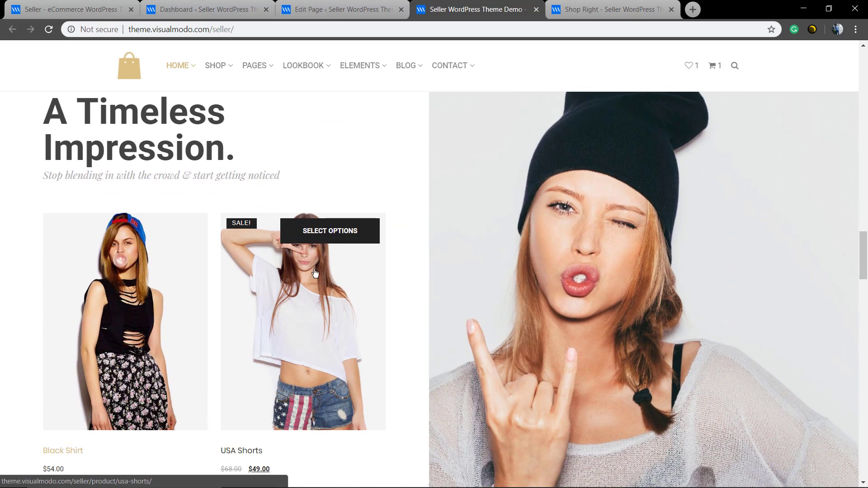
scroll(165, 265, down, 2)
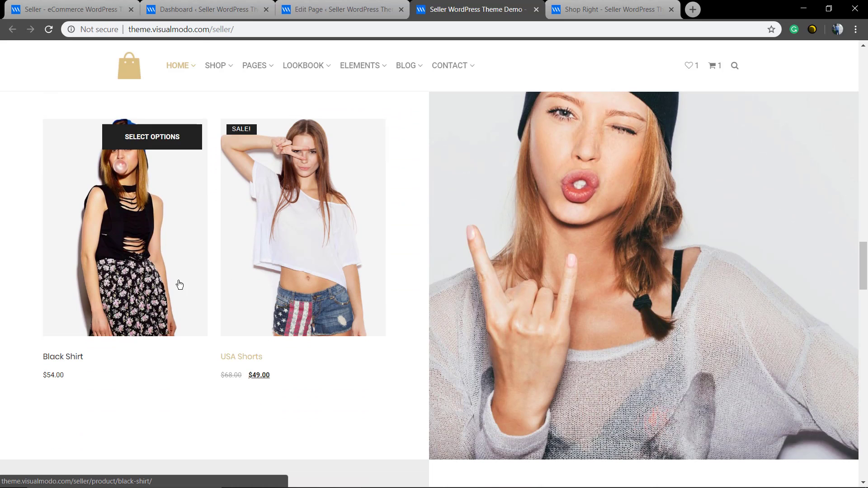
scroll(555, 281, up, 4)
scroll(360, 268, down, 2)
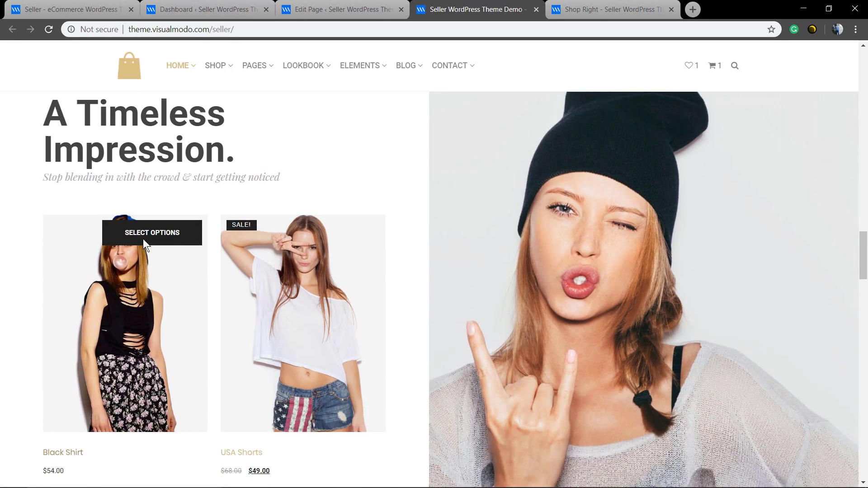
scroll(145, 247, up, 4)
scroll(90, 258, down, 6)
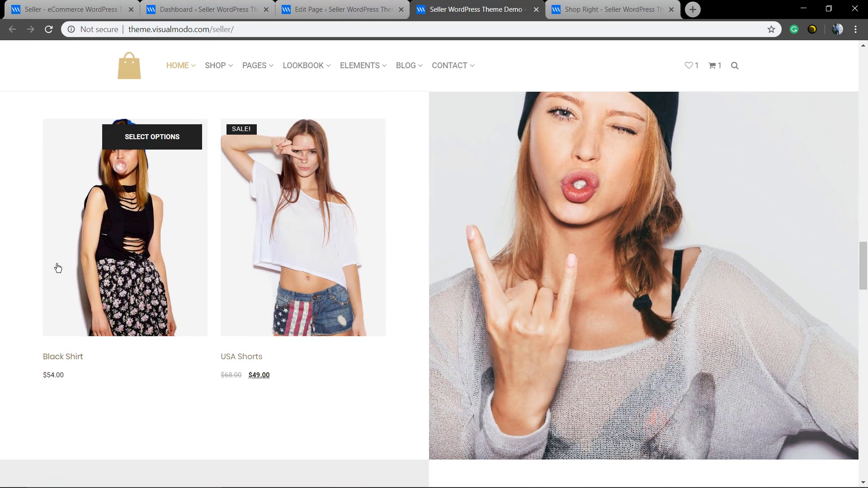
scroll(484, 281, down, 9)
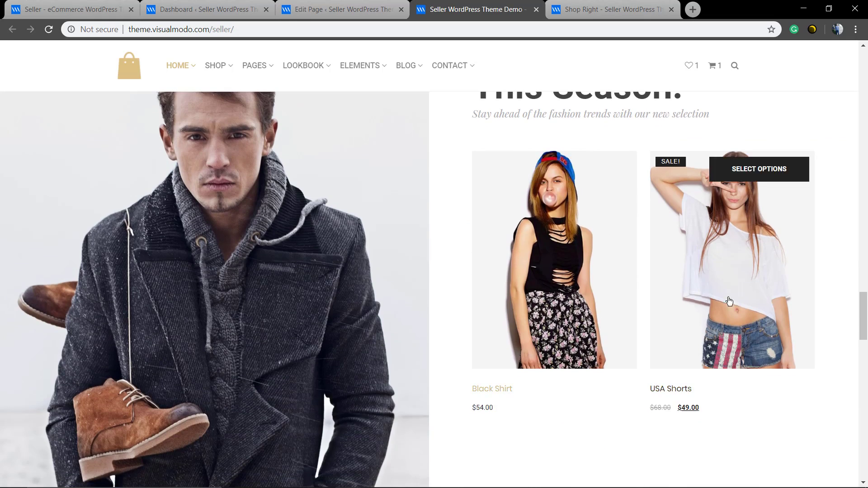
scroll(352, 302, up, 4)
scroll(344, 307, down, 4)
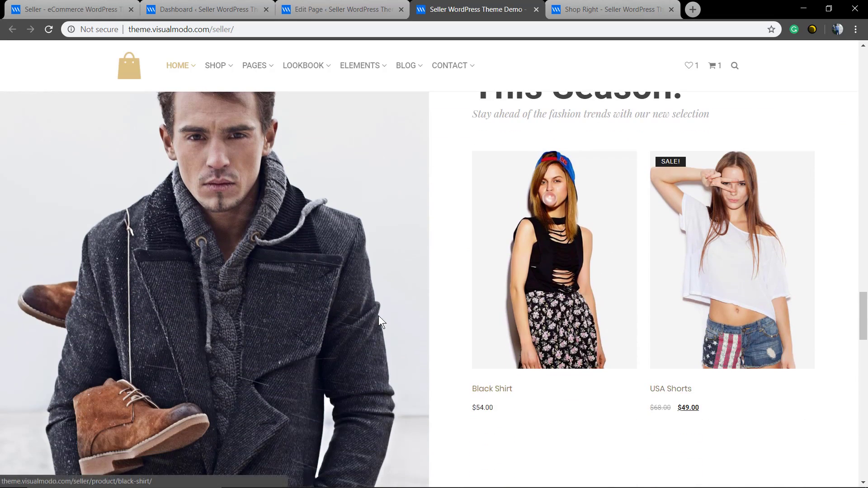
scroll(351, 319, up, 12)
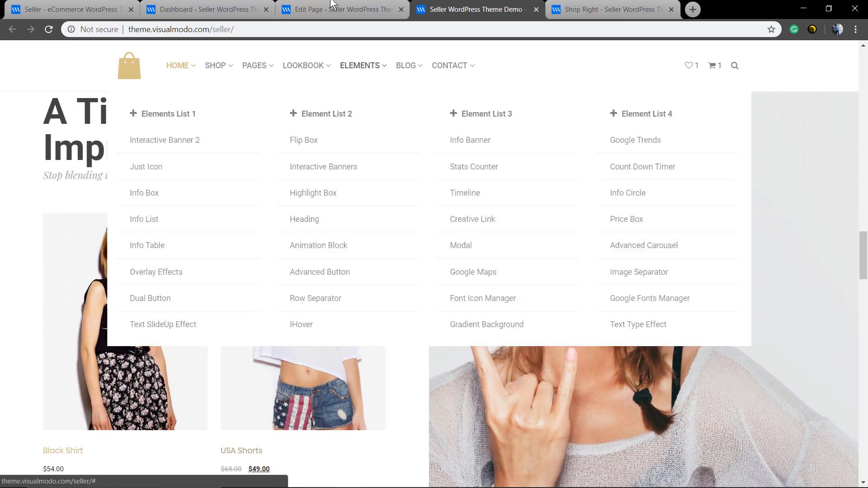
- Return to the Home page editor and review its WPBakery rows, ending back at the top
click(333, 9)
scroll(322, 246, down, 20)
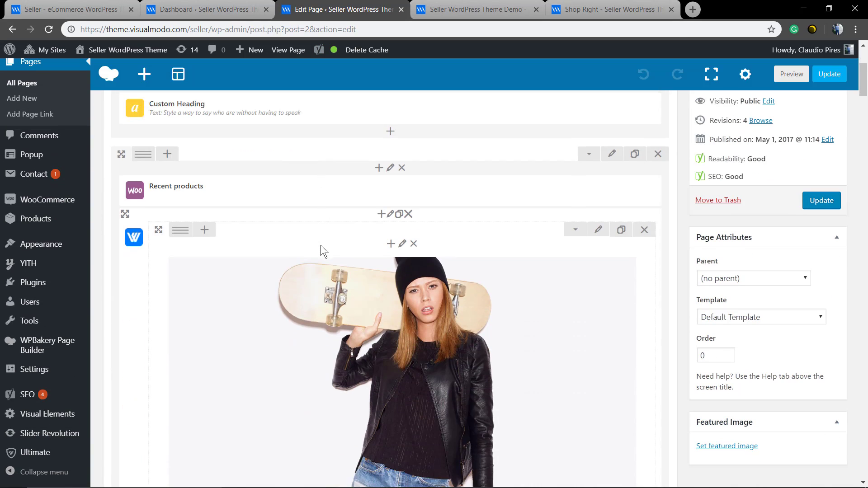
scroll(321, 245, down, 4)
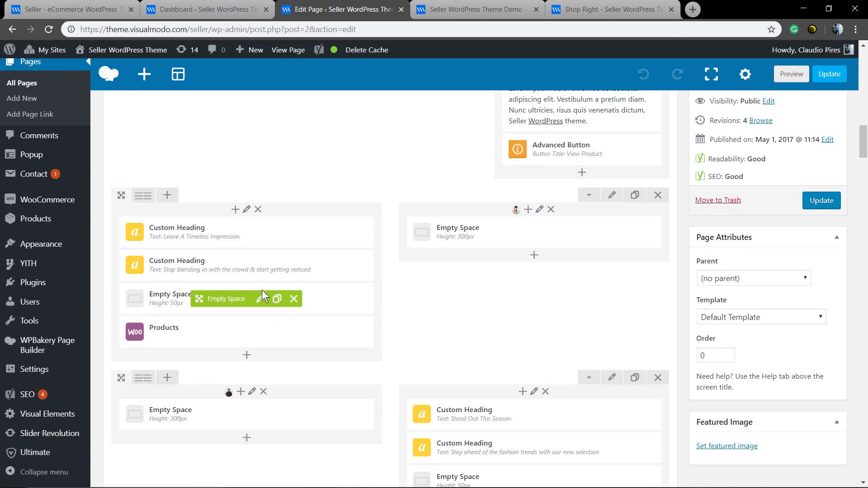
scroll(435, 308, down, 4)
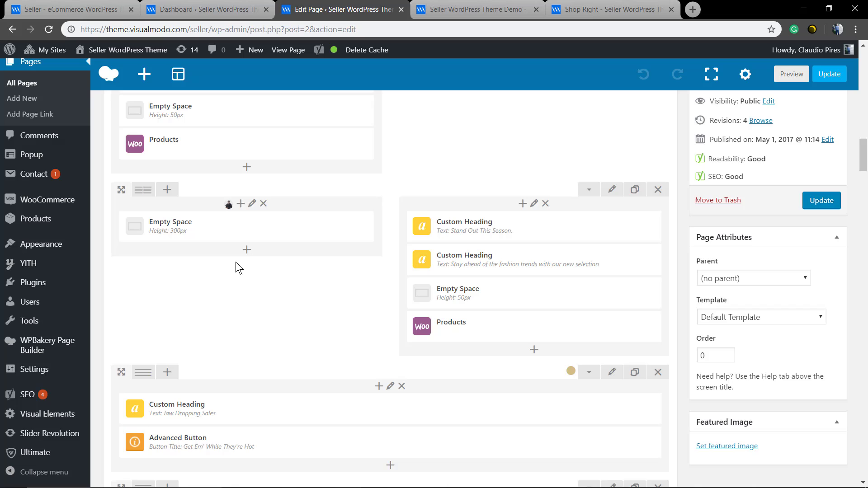
scroll(235, 262, up, 6)
scroll(368, 335, up, 20)
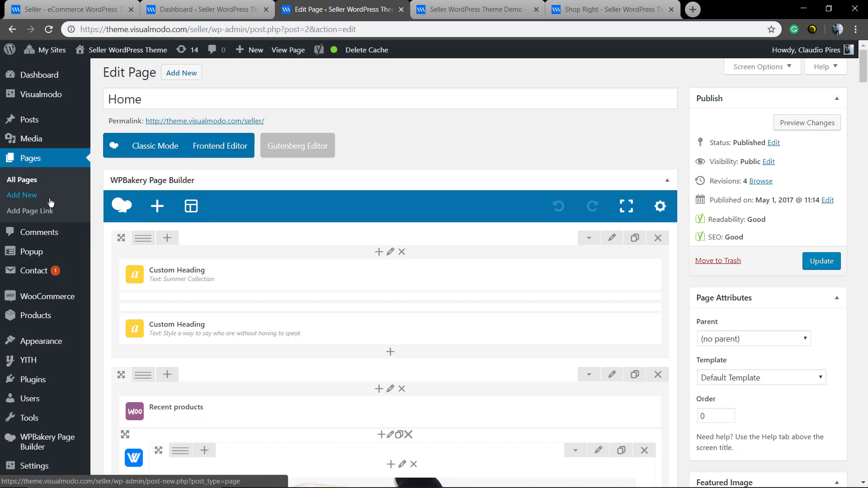
- From the Dashboard, create a new page via Pages > Add New and enable WPBakery Page Builder
click(195, 9)
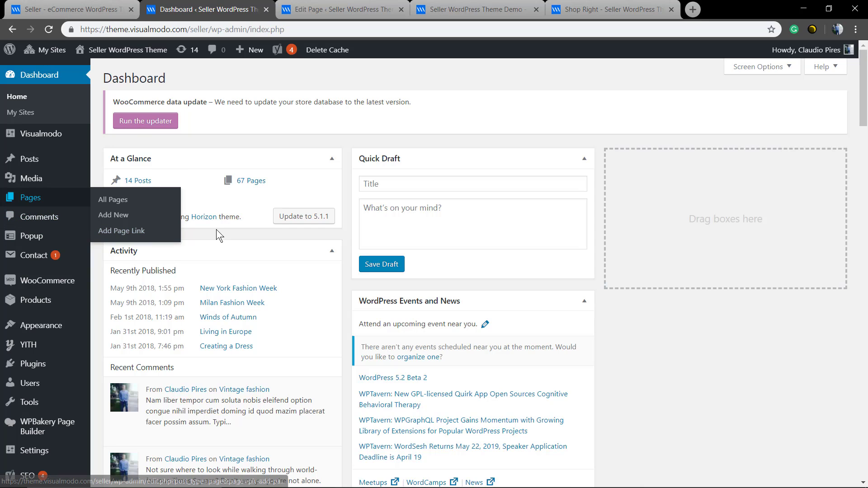
mouse_move(32, 181)
mouse_move(40, 166)
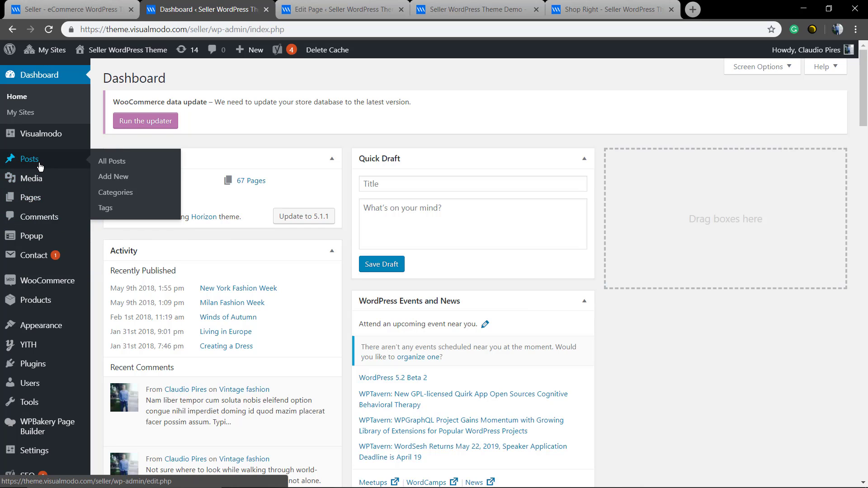
mouse_move(46, 195)
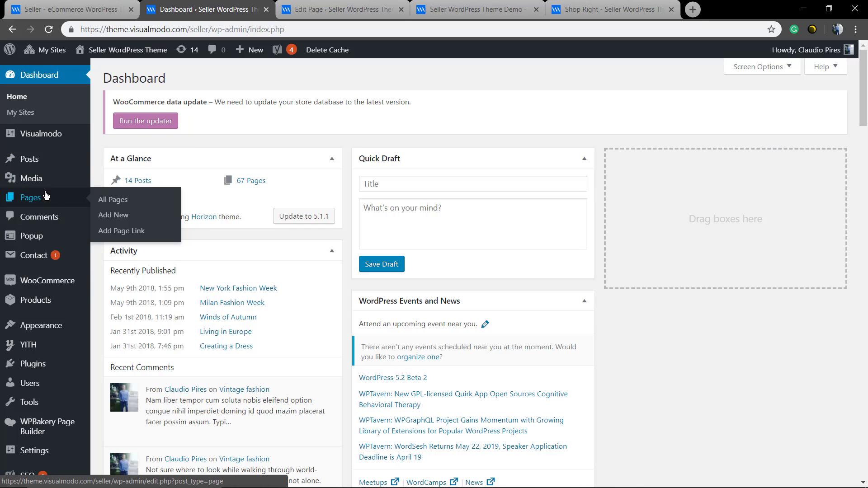
click(128, 216)
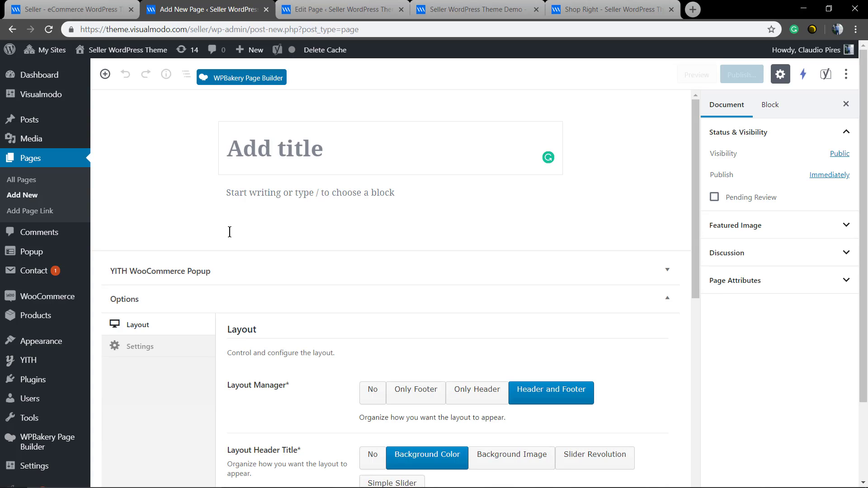
click(253, 79)
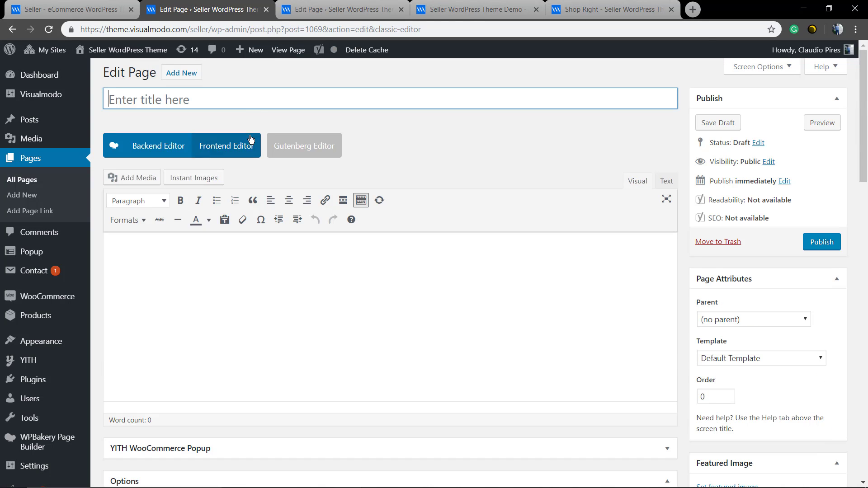
- Title the page 'WooCommerce On Pages' and switch to the WPBakery Backend Editor
click(191, 100)
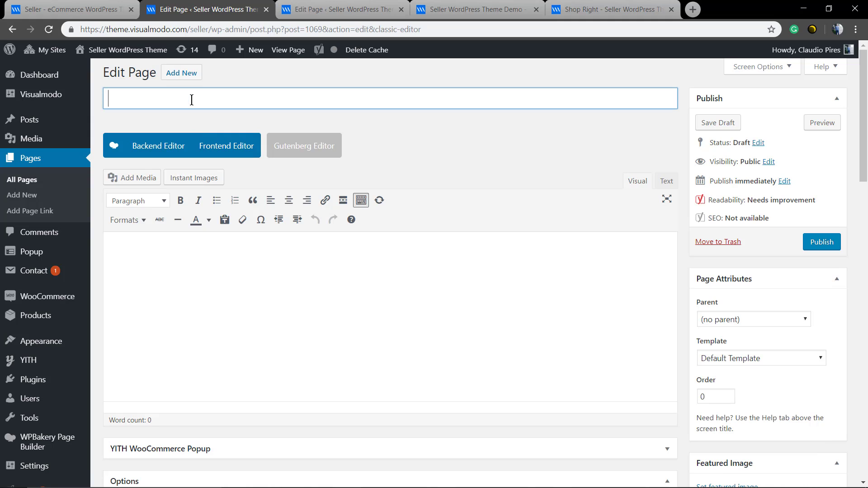
text(WooCommerce On Pages)
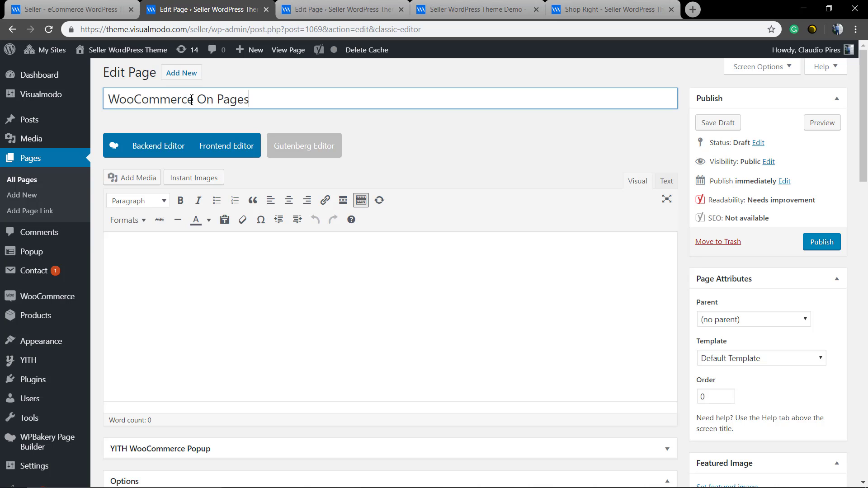
click(177, 152)
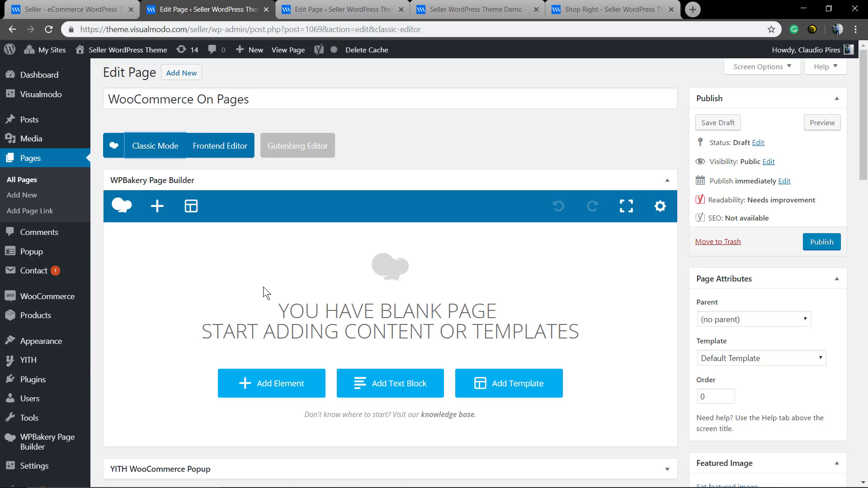
- Add an empty row to the page, then view the demo homepage for reference
click(253, 387)
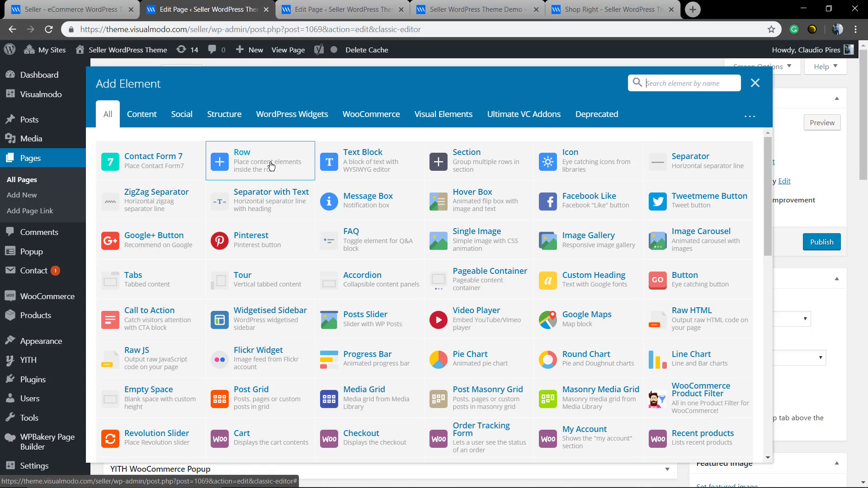
click(271, 167)
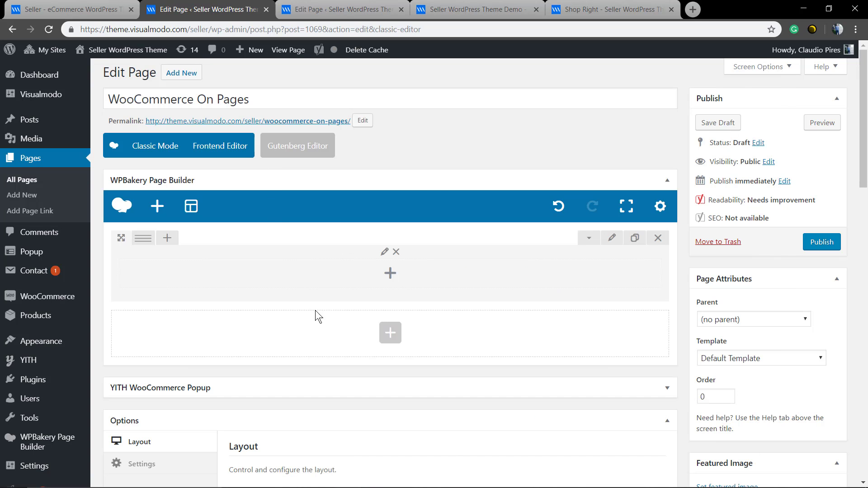
click(492, 9)
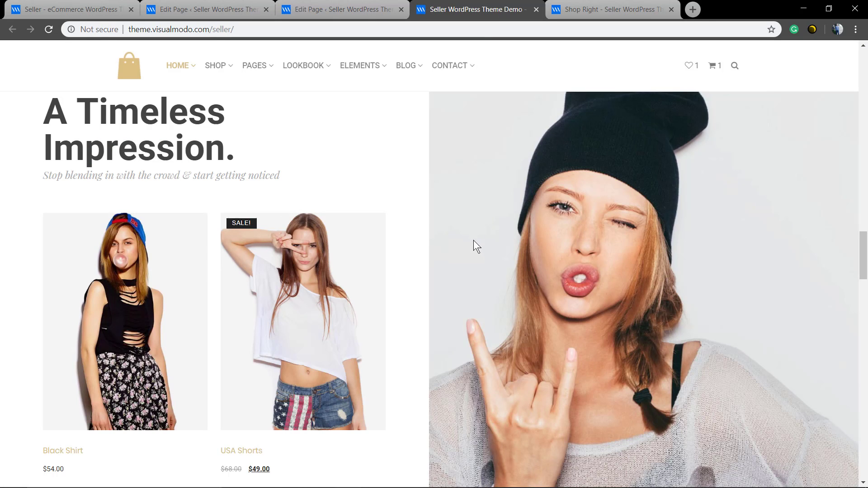
- Review the demo's Timeless Impression section, then return to the 'WooCommerce On Pages' editor
scroll(340, 273, up, 2)
scroll(501, 283, down, 4)
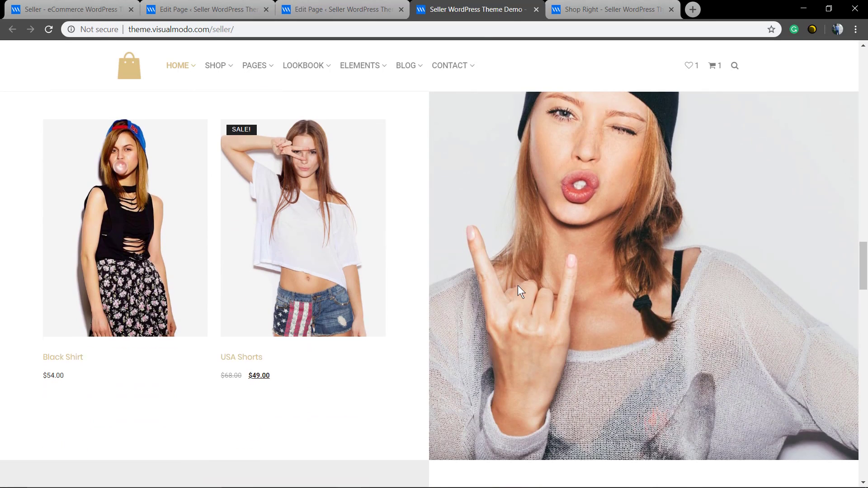
scroll(449, 288, up, 2)
scroll(449, 287, down, 4)
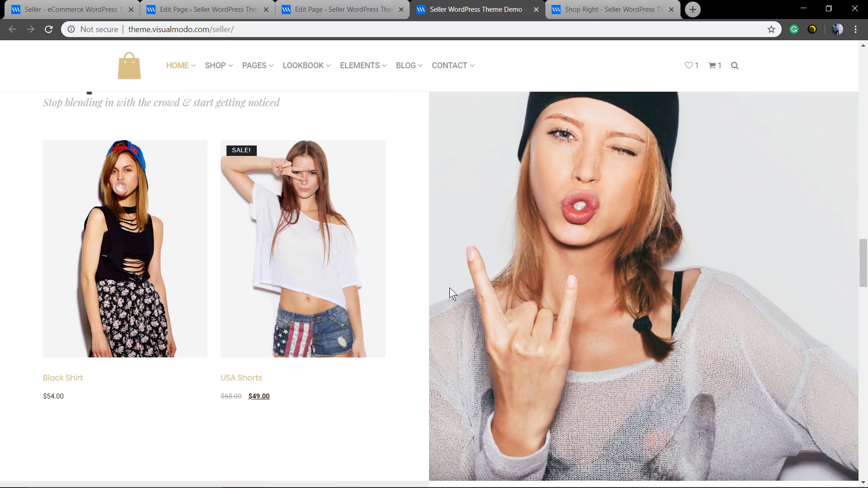
scroll(449, 287, up, 5)
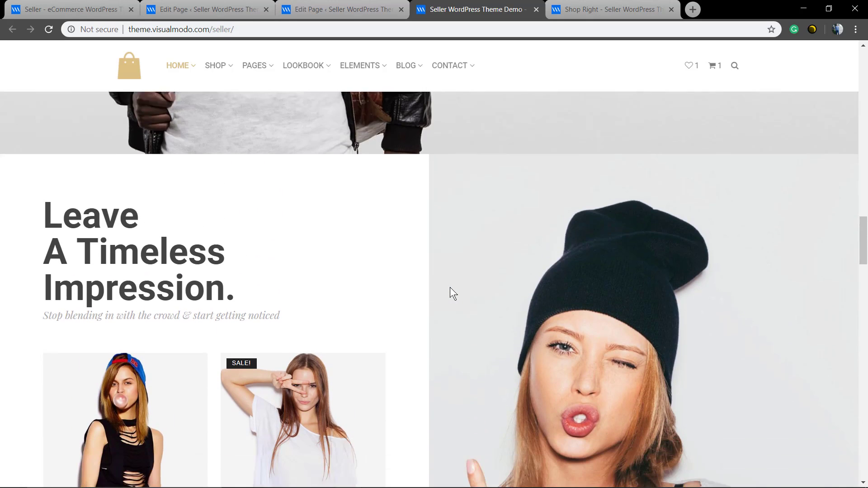
scroll(449, 287, down, 2)
scroll(450, 287, up, 2)
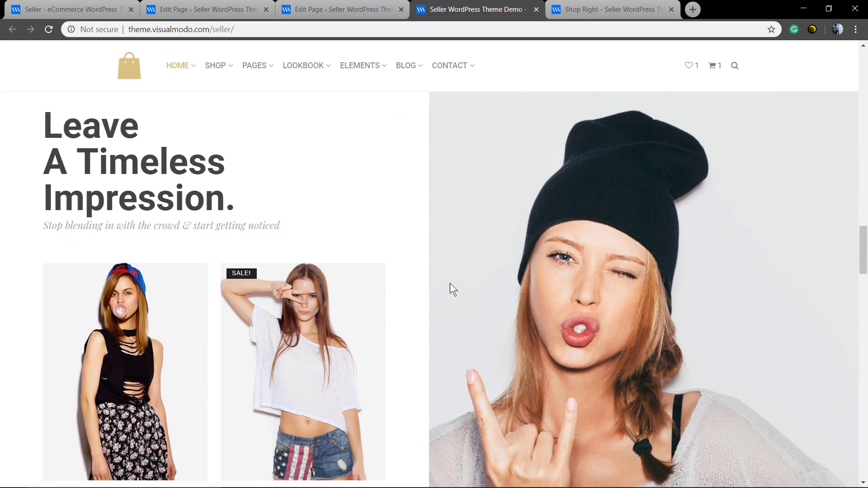
scroll(450, 283, down, 2)
scroll(450, 283, down, 3)
scroll(449, 283, up, 1)
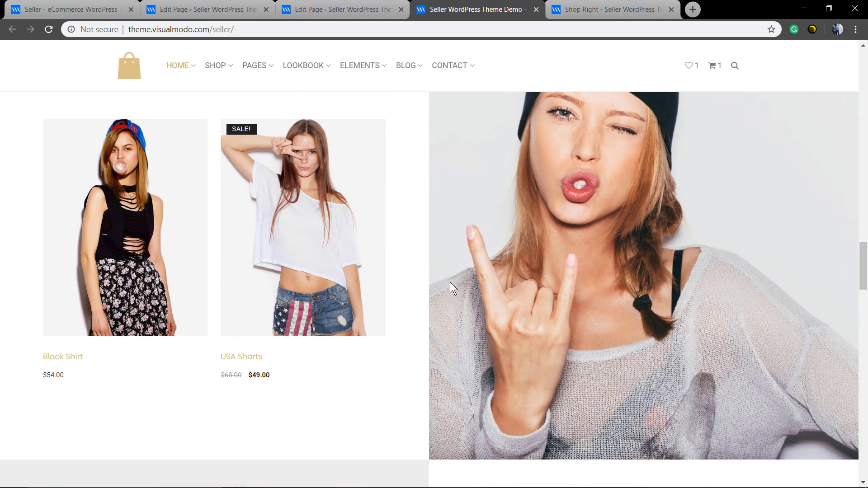
scroll(455, 271, down, 4)
scroll(455, 273, down, 4)
scroll(455, 274, up, 13)
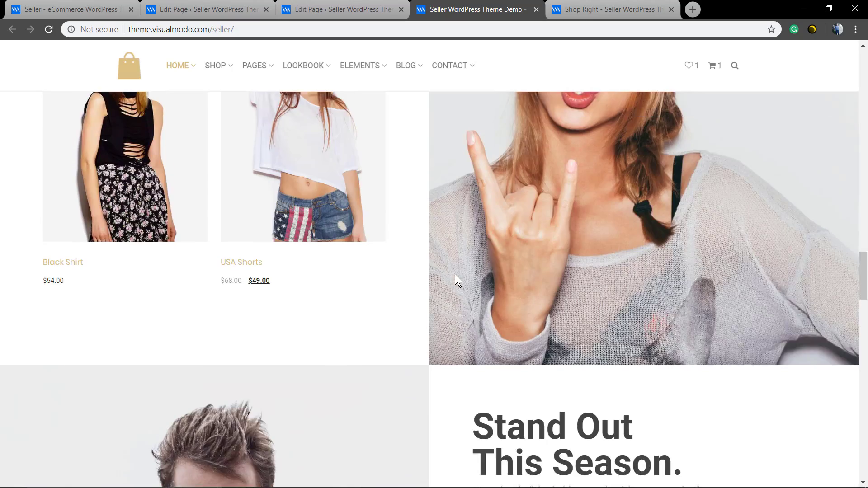
scroll(441, 311, down, 2)
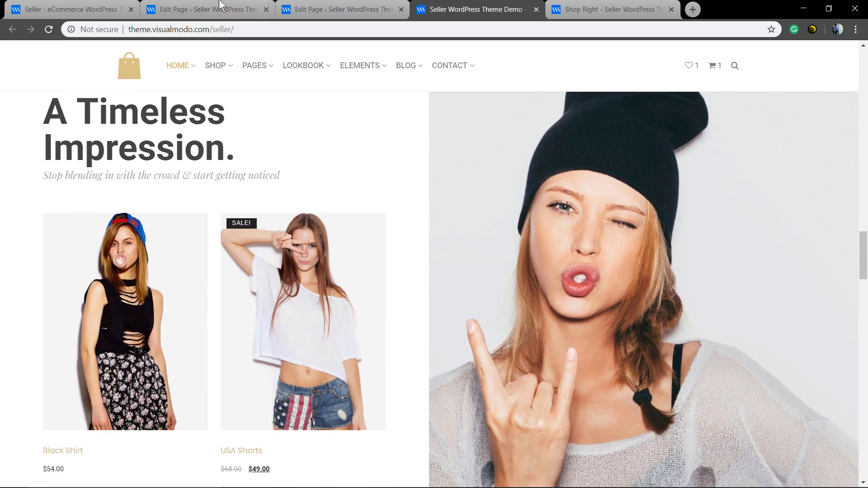
drag(221, 4, 613, 9)
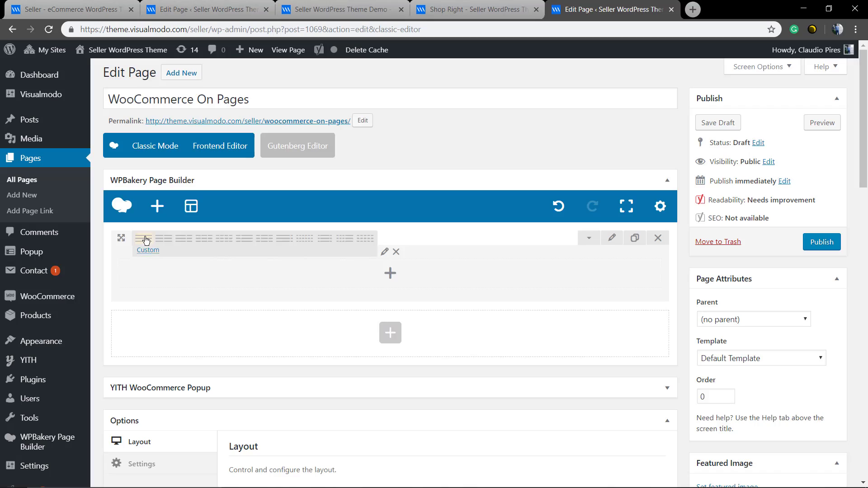
- Split the row into 1/2 + 1/2 columns and open the right column's settings
click(168, 243)
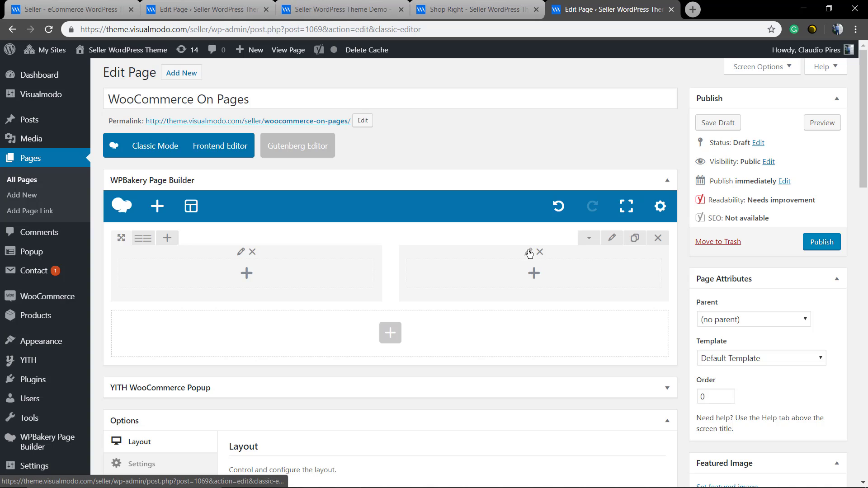
click(528, 252)
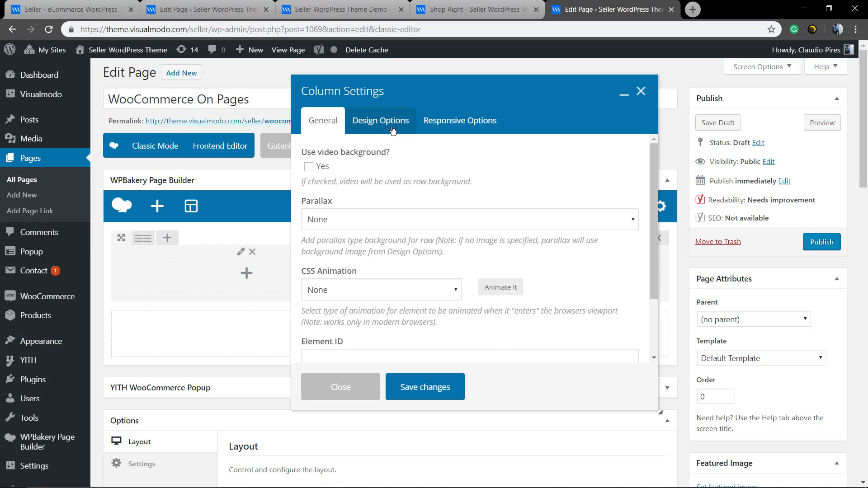
- Give the right column the seller-33.jpg background image with Cover styling
click(393, 131)
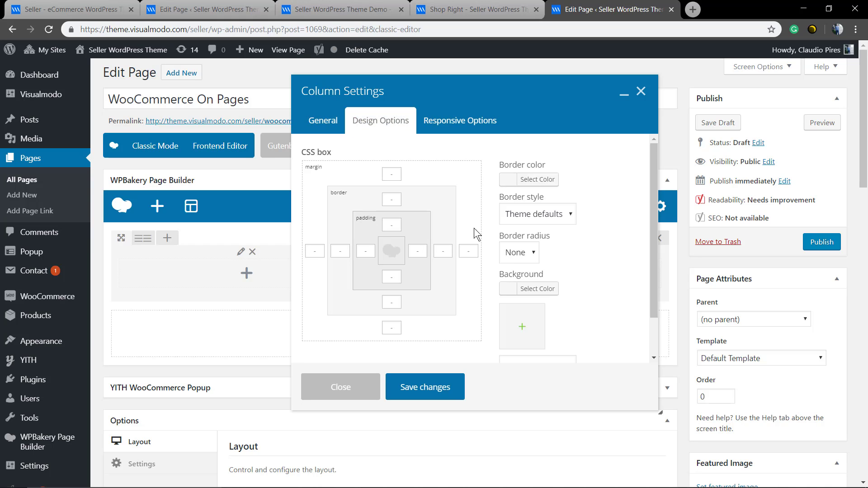
click(523, 329)
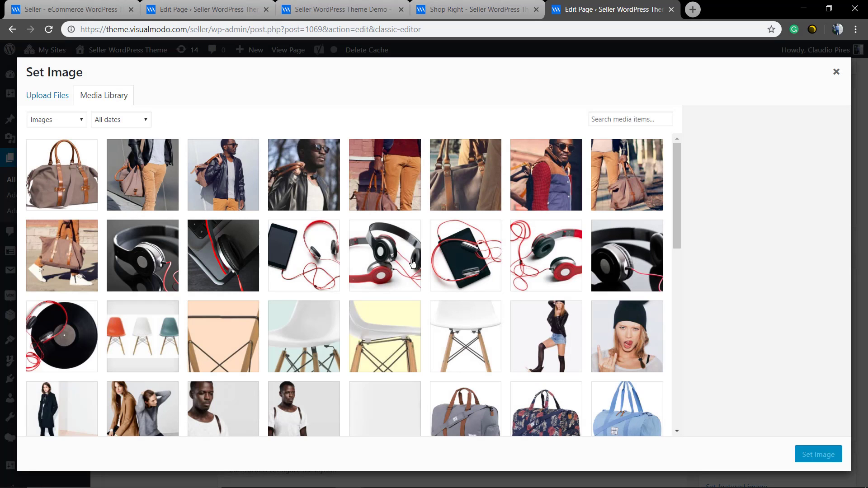
click(617, 355)
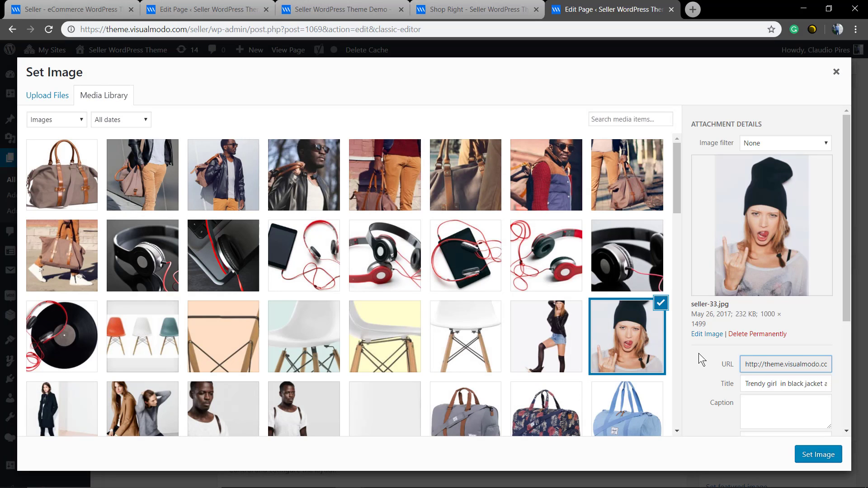
click(810, 460)
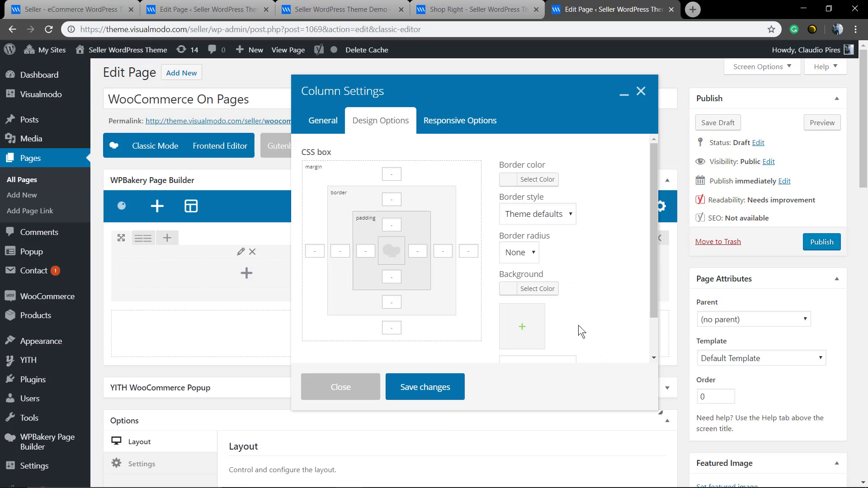
scroll(582, 305, down, 1)
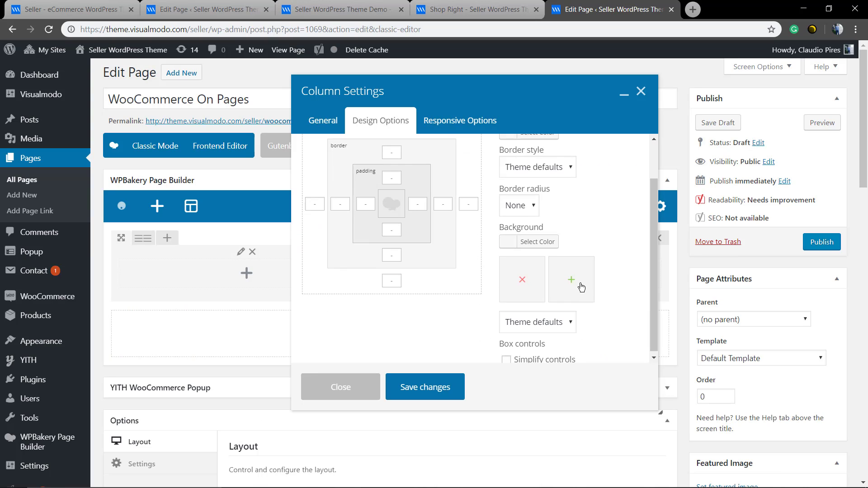
click(541, 324)
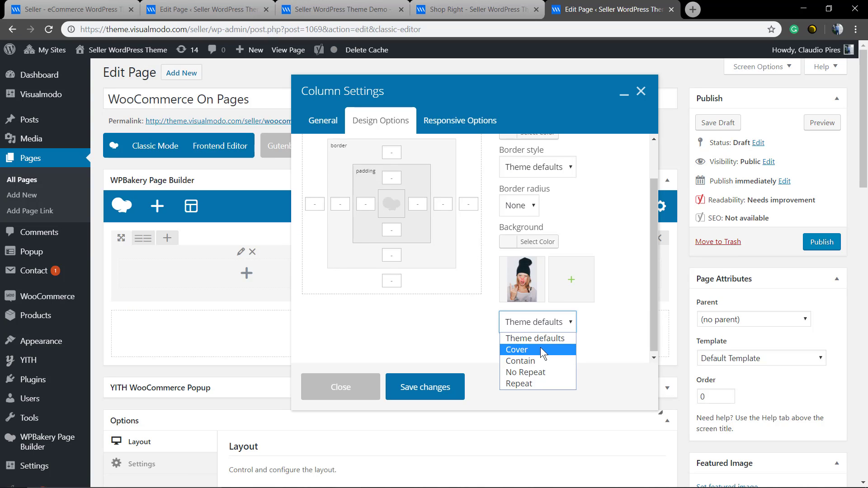
click(541, 348)
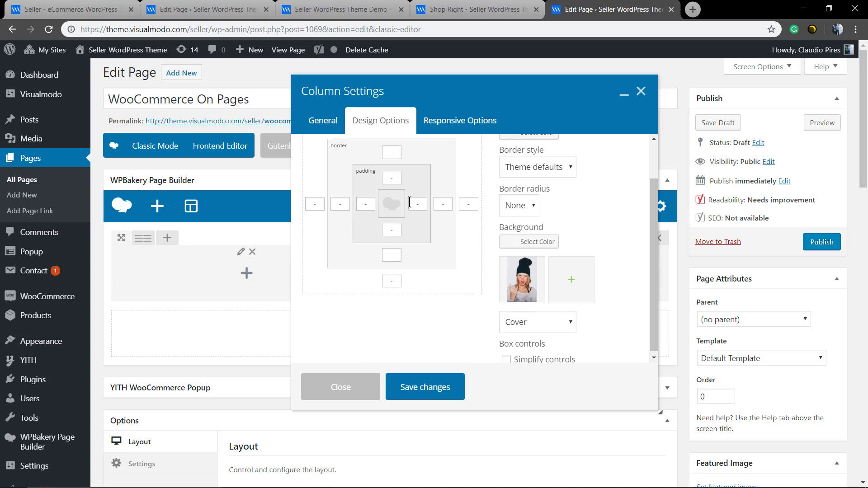
- Set the column's padding, border and margin to 0 and save the column settings
scroll(407, 200, up, 1)
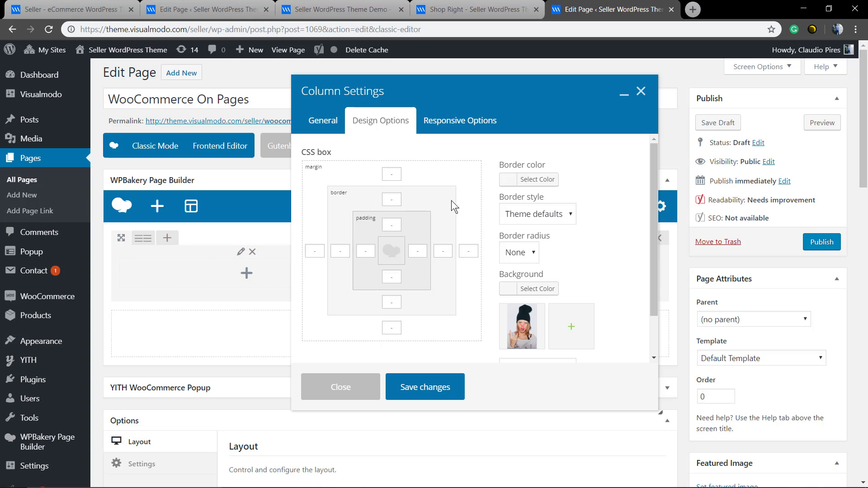
scroll(557, 239, down, 1)
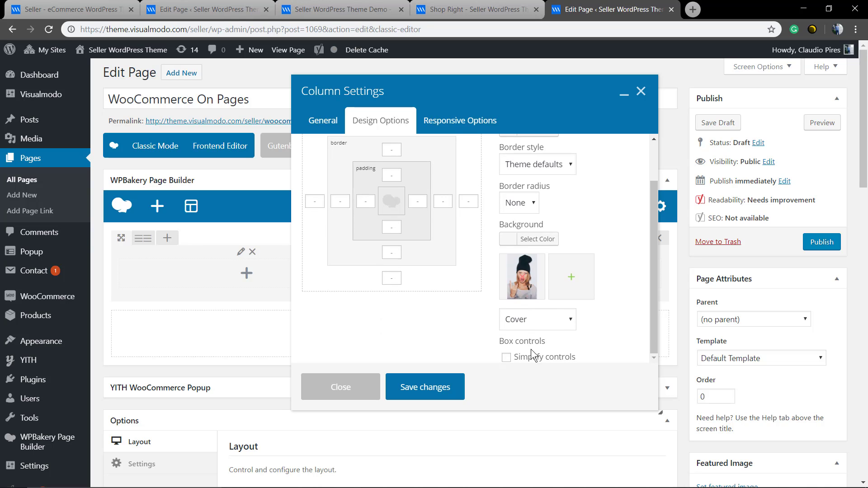
scroll(445, 284, up, 1)
scroll(453, 299, down, 1)
scroll(370, 296, up, 1)
click(360, 227)
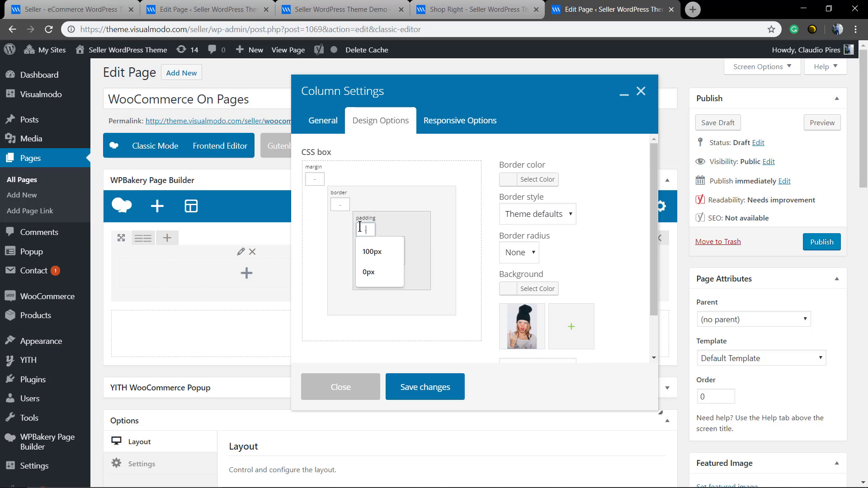
text(0)
click(340, 204)
text(0)
click(317, 181)
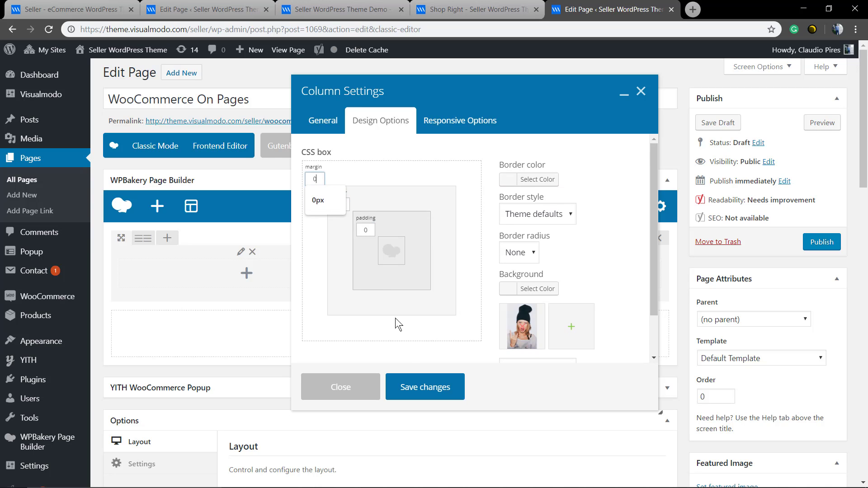
click(414, 387)
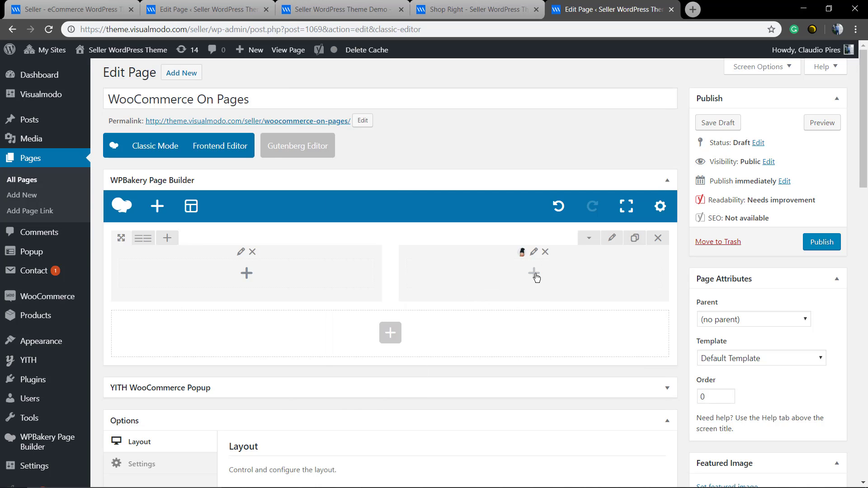
- Add an Empty Space element to the right column with a height of 320px
click(534, 273)
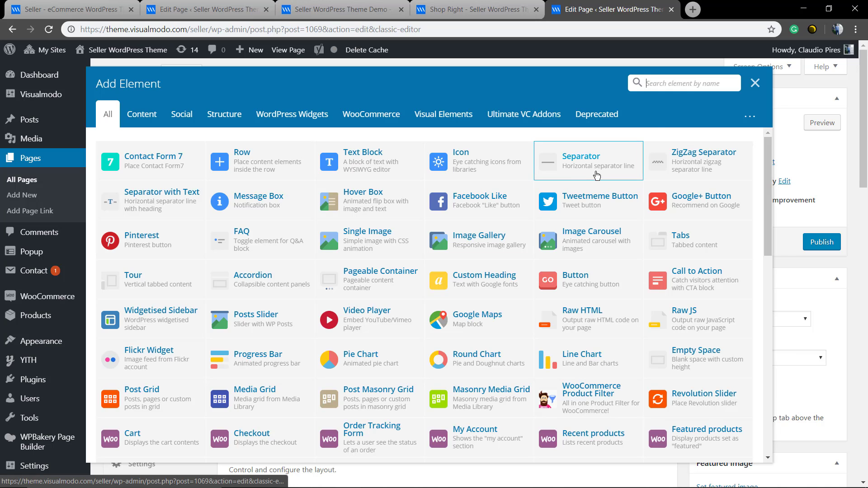
text(space)
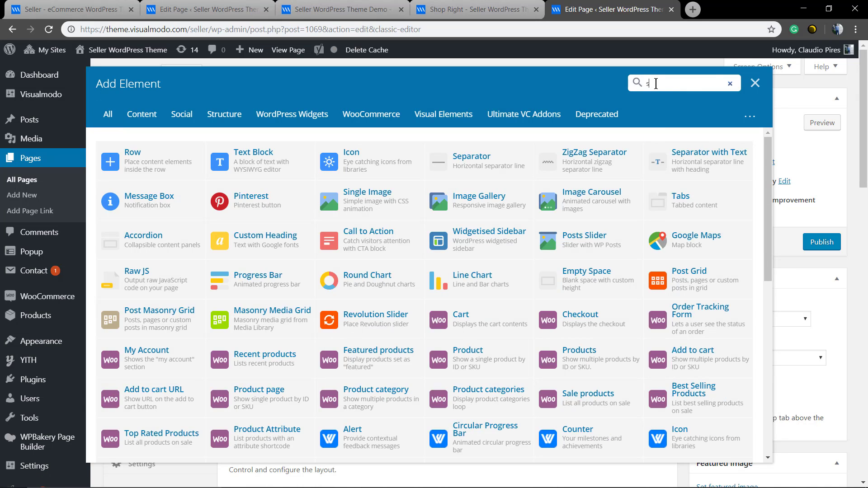
click(136, 159)
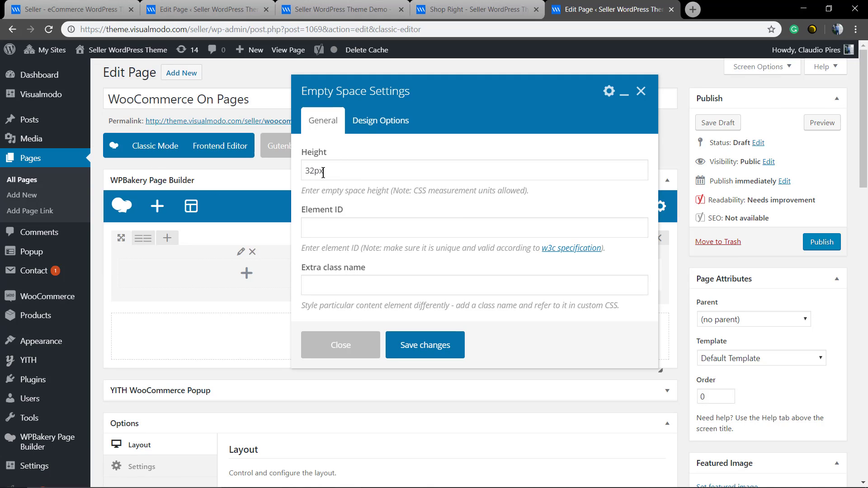
click(313, 171)
text(0)
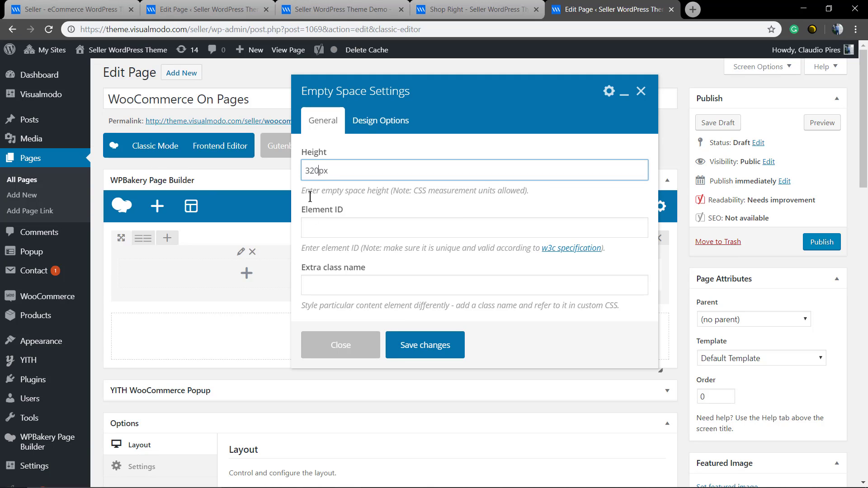
click(409, 343)
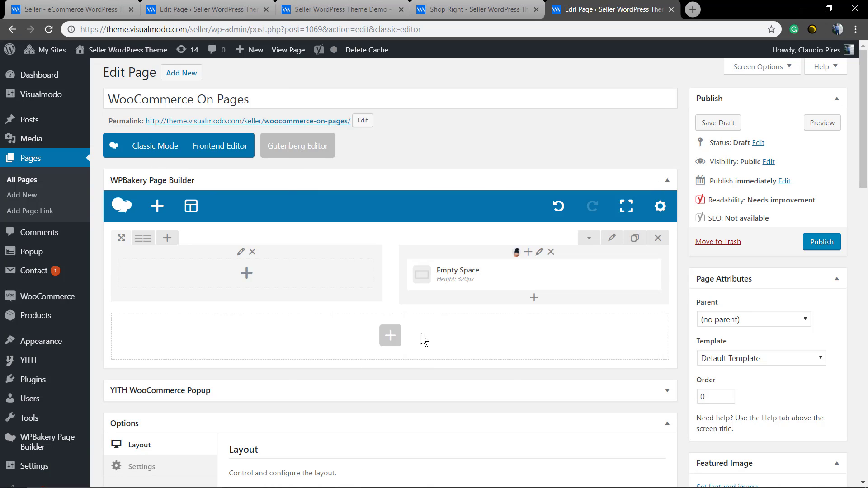
- Add a Text Block to the left column with a 'Shop' Heading 2 above the placeholder text, then save
click(246, 273)
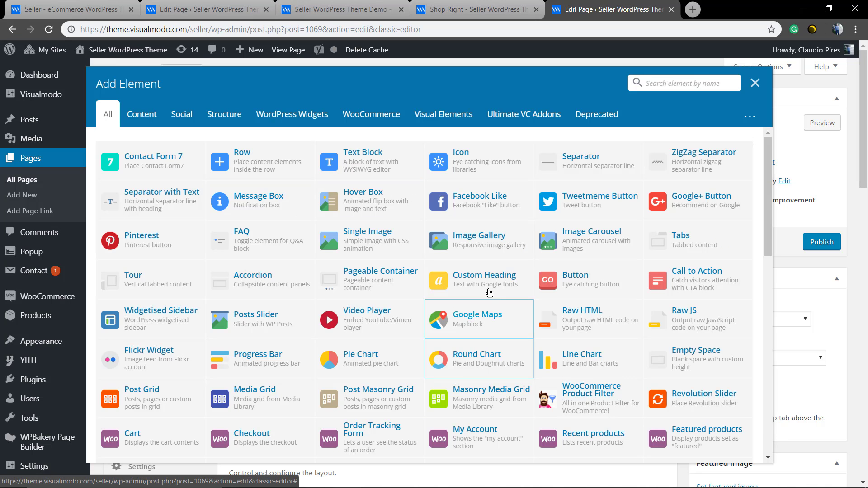
click(368, 170)
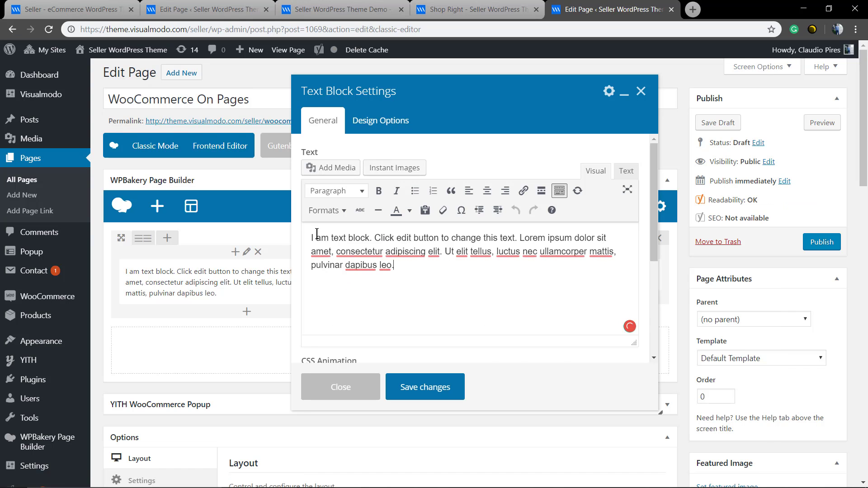
key(Return)
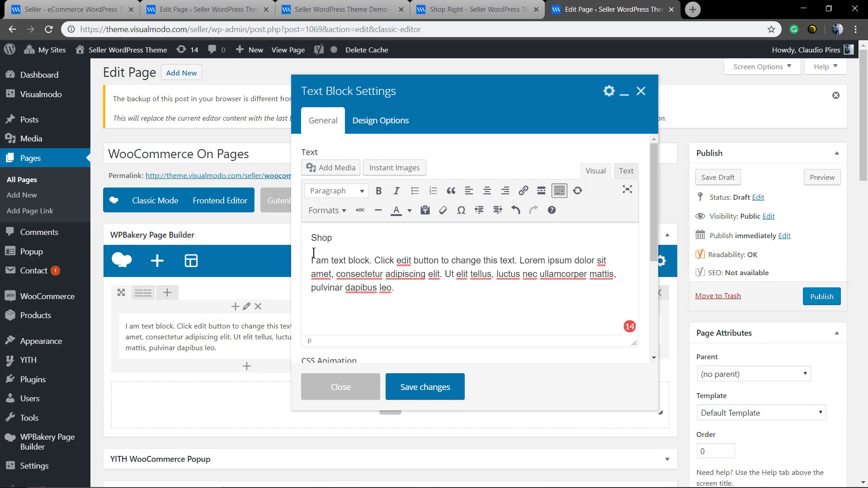
key(alt+shift+2)
click(430, 385)
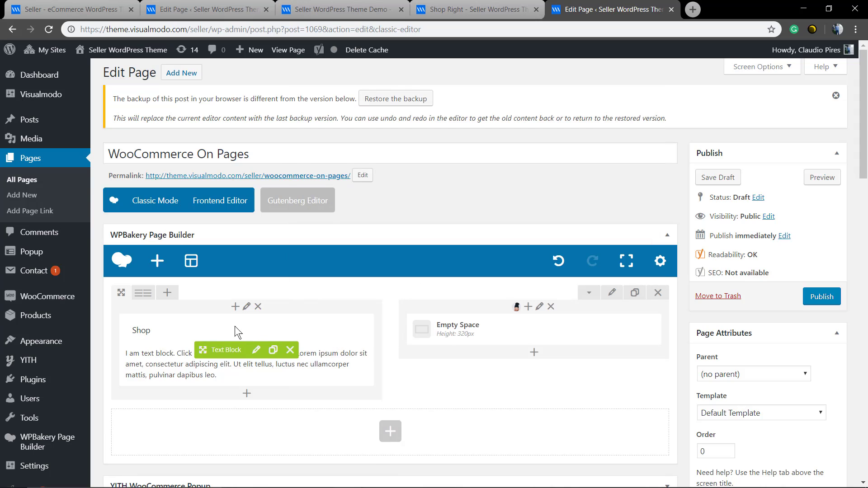
- Insert a WooCommerce Products element below the Shop text and set it to 2 columns
scroll(239, 324, down, 2)
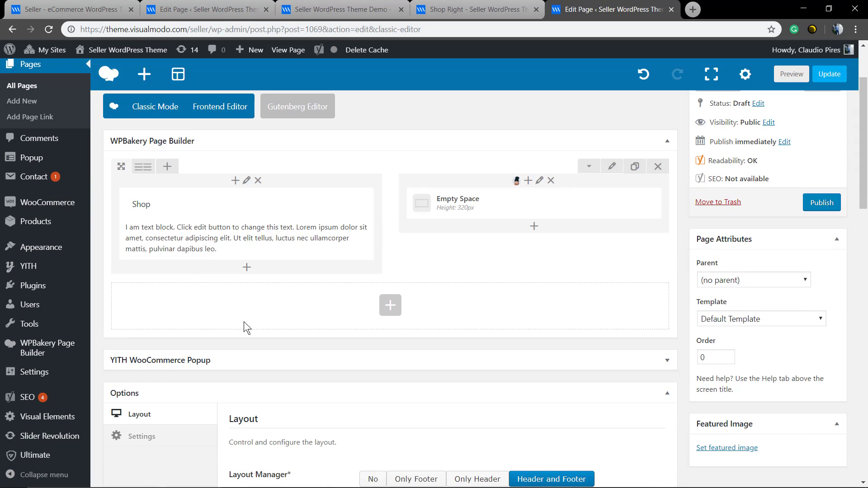
click(247, 270)
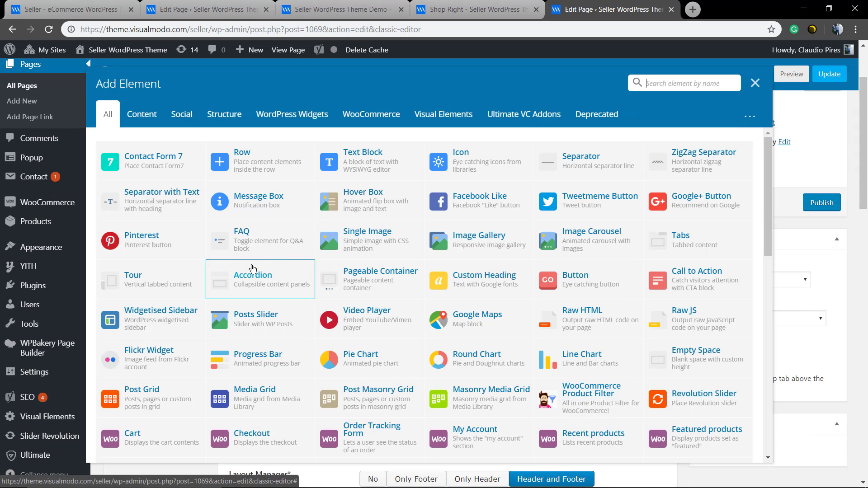
click(367, 114)
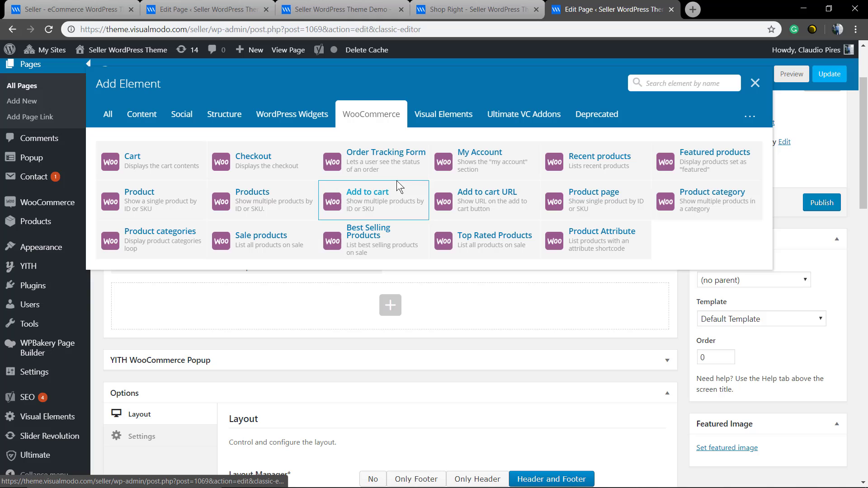
click(243, 207)
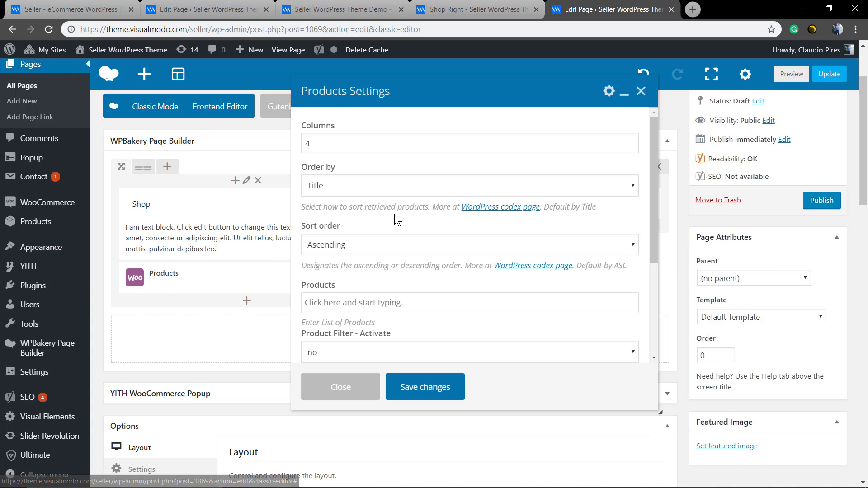
click(354, 147)
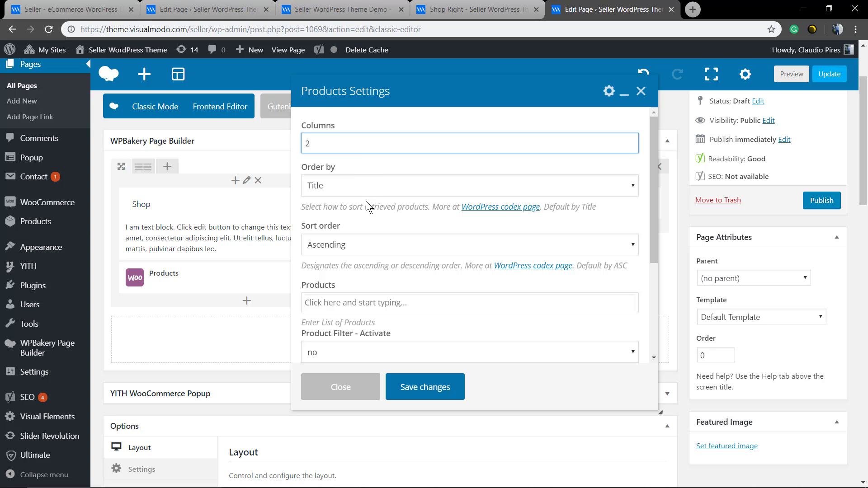
- Leave filter activation, pagination, preset and Ajax filter at their defaults and save the Products element
scroll(383, 242, down, 2)
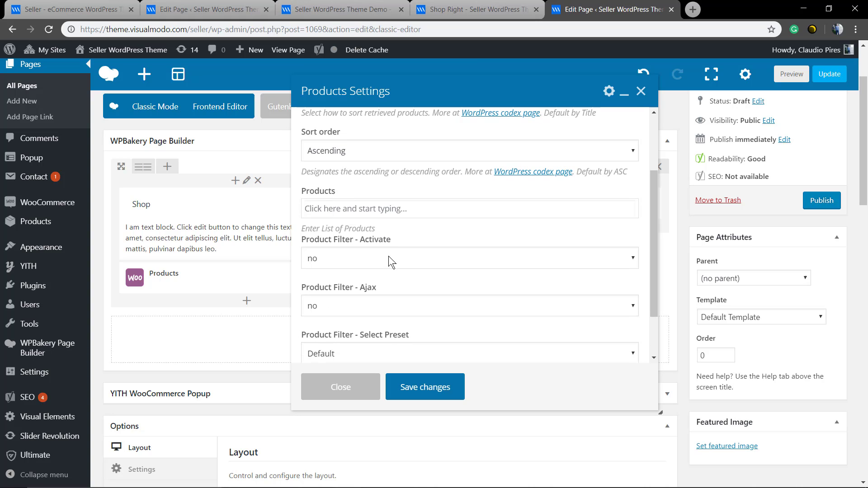
click(392, 256)
click(392, 257)
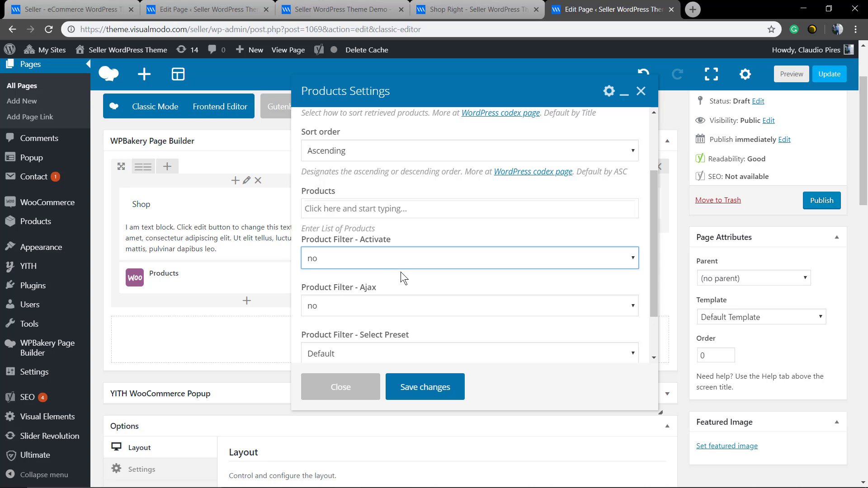
scroll(396, 245, down, 2)
scroll(400, 286, down, 2)
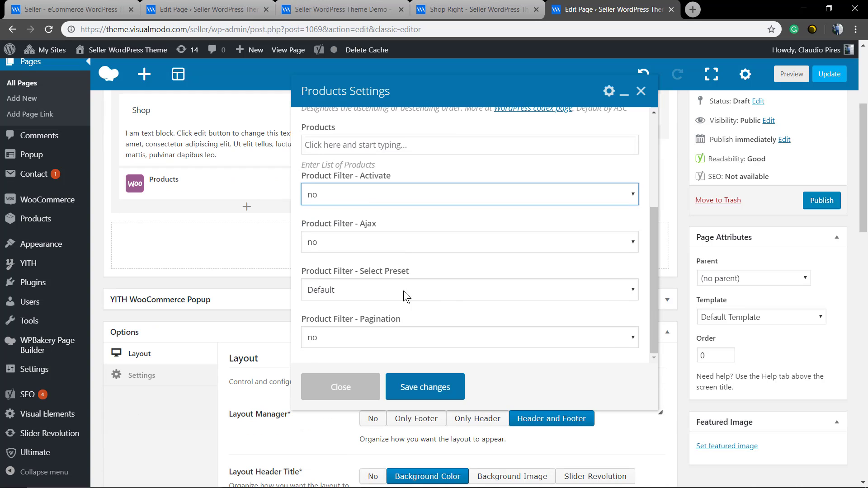
scroll(403, 292, up, 2)
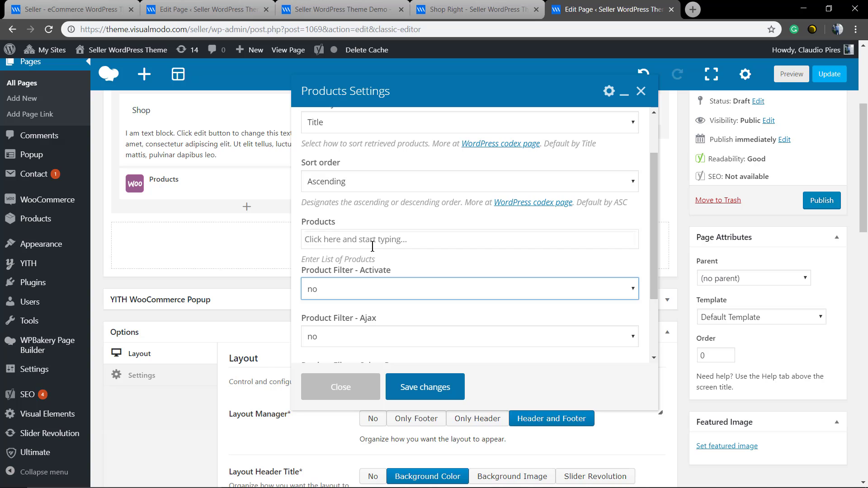
click(370, 239)
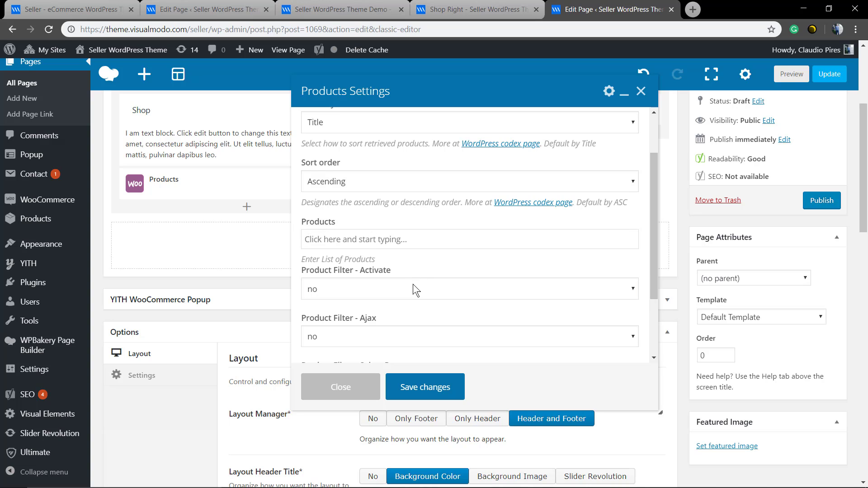
scroll(414, 284, up, 1)
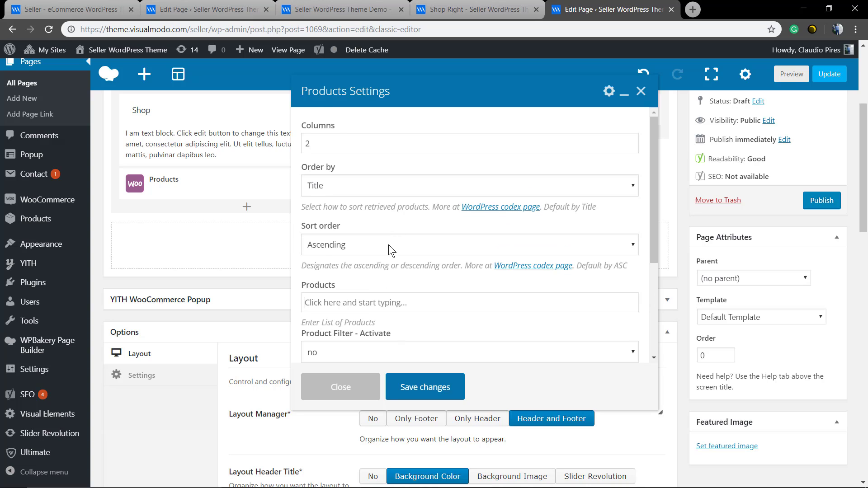
scroll(389, 245, down, 2)
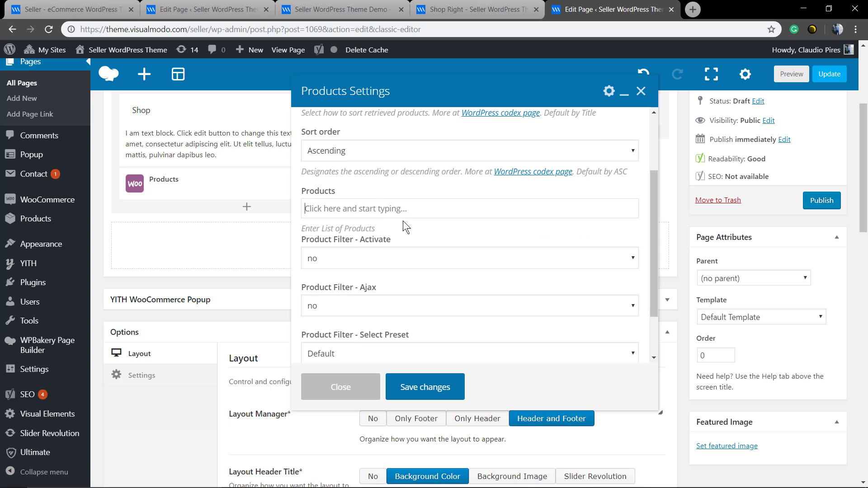
scroll(403, 221, down, 1)
scroll(380, 280, down, 2)
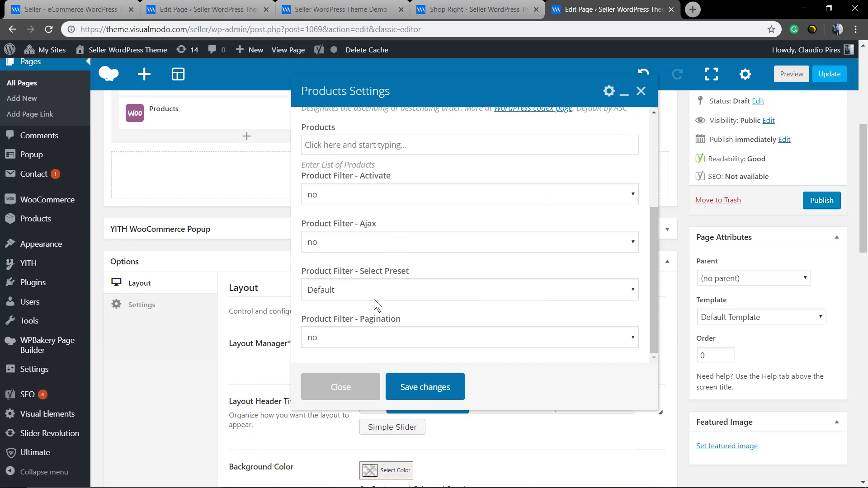
click(367, 339)
click(368, 339)
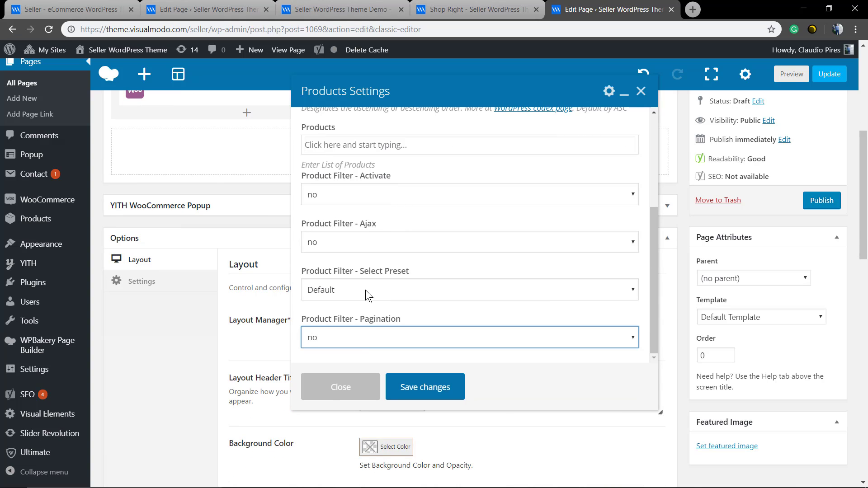
click(370, 290)
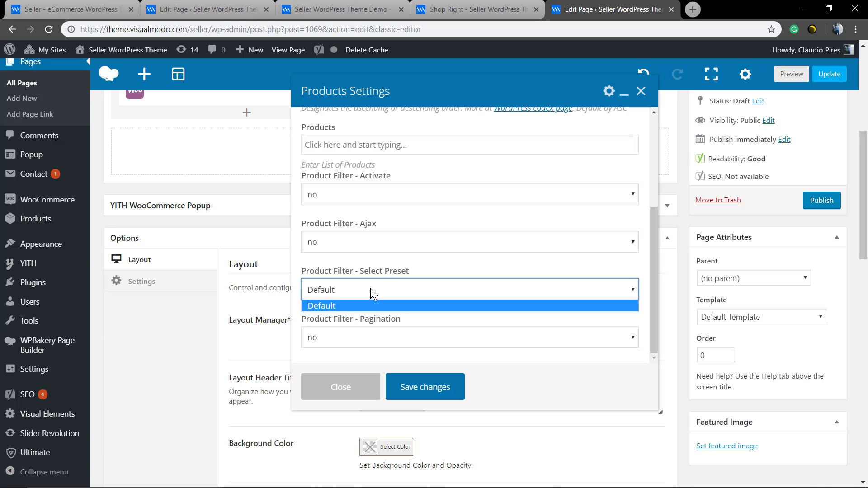
click(370, 289)
click(365, 242)
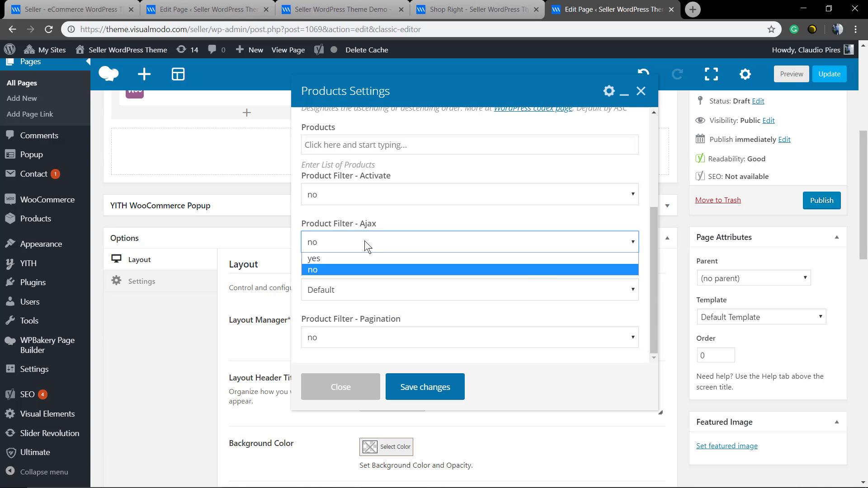
click(365, 242)
scroll(364, 249, up, 2)
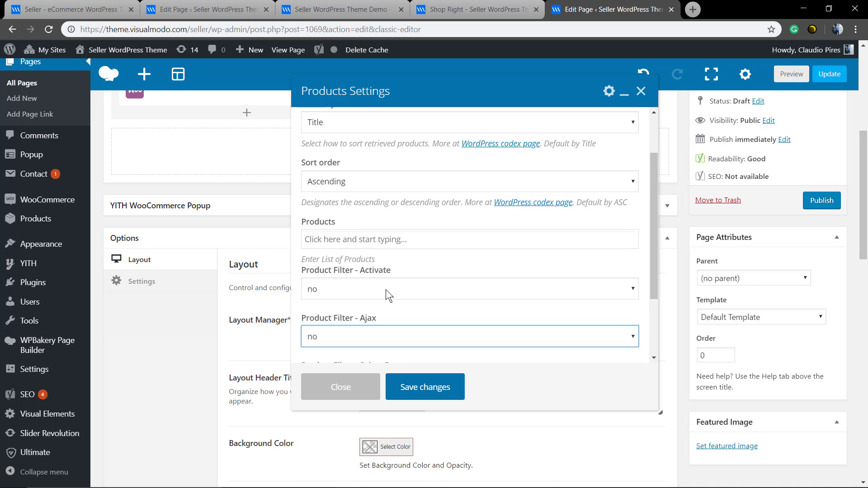
scroll(384, 285, up, 5)
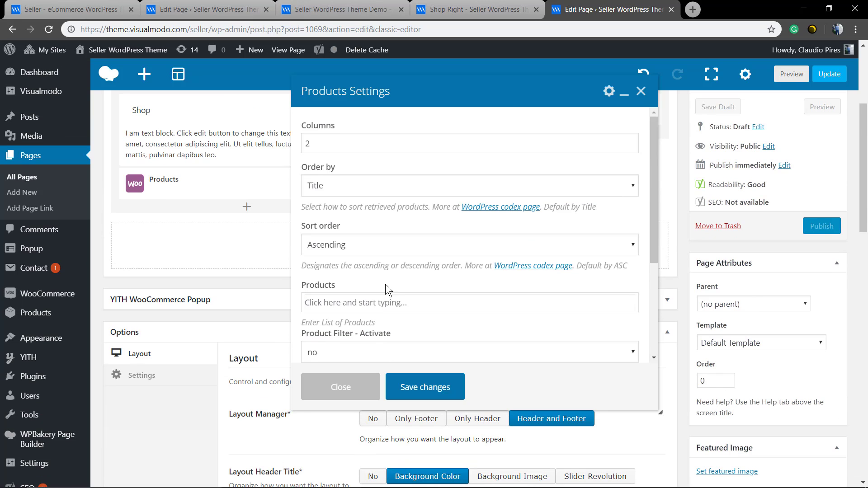
scroll(373, 279, down, 3)
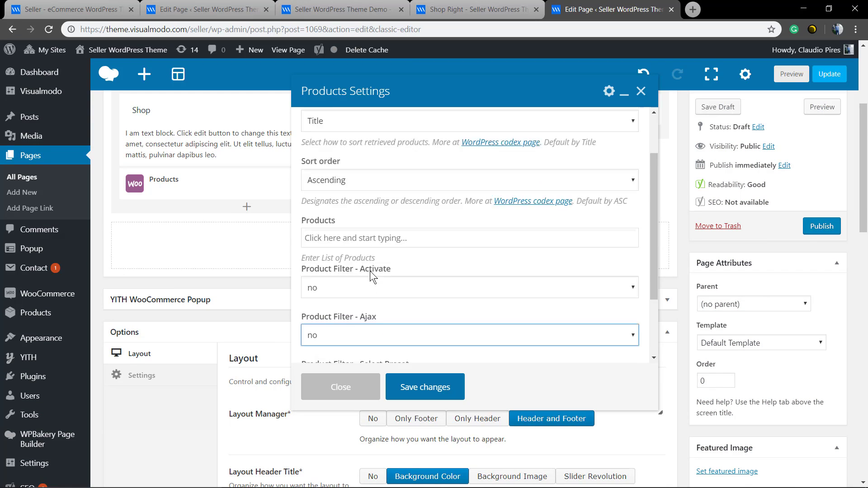
click(413, 398)
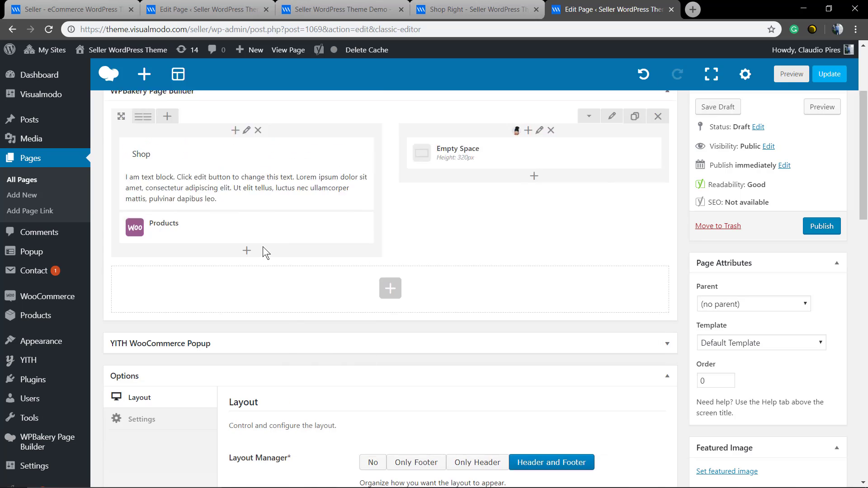
scroll(264, 248, up, 5)
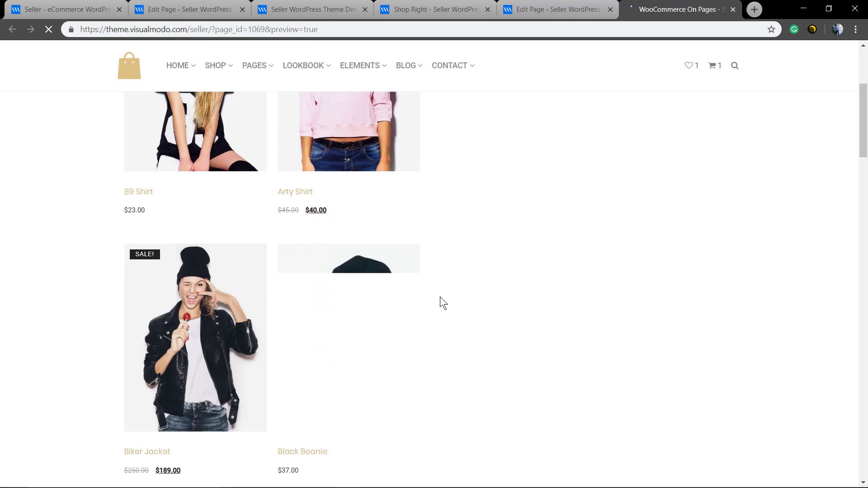
- Scroll through the page preview to check the Shop heading, text and two-column products
scroll(440, 296, up, 10)
scroll(442, 302, up, 4)
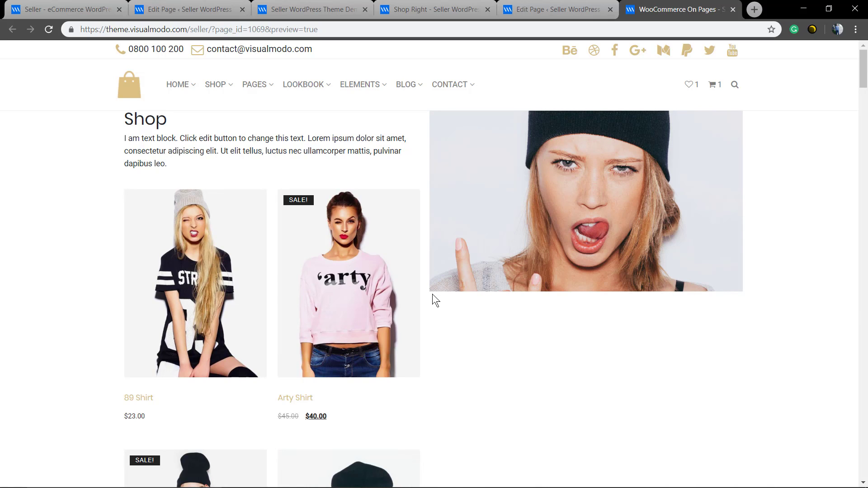
mouse_move(365, 325)
- Compare against the Shop Right and theme demo home pages, then open the Home page's editor
click(530, 6)
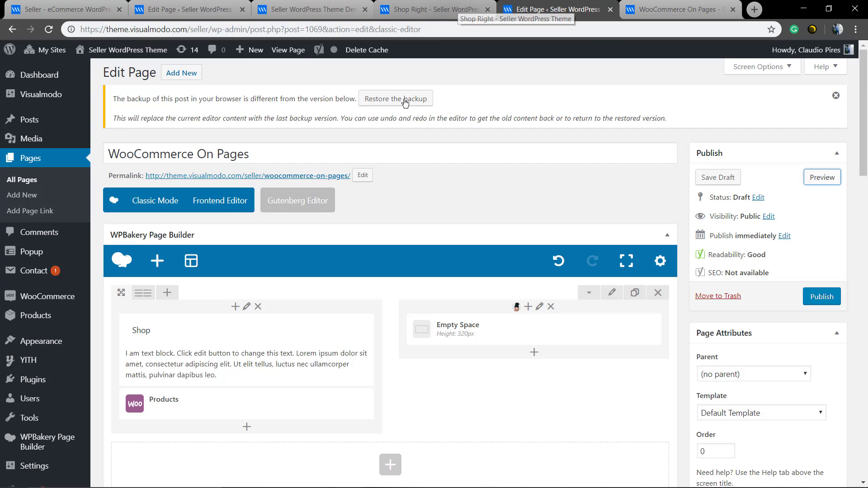
click(384, 9)
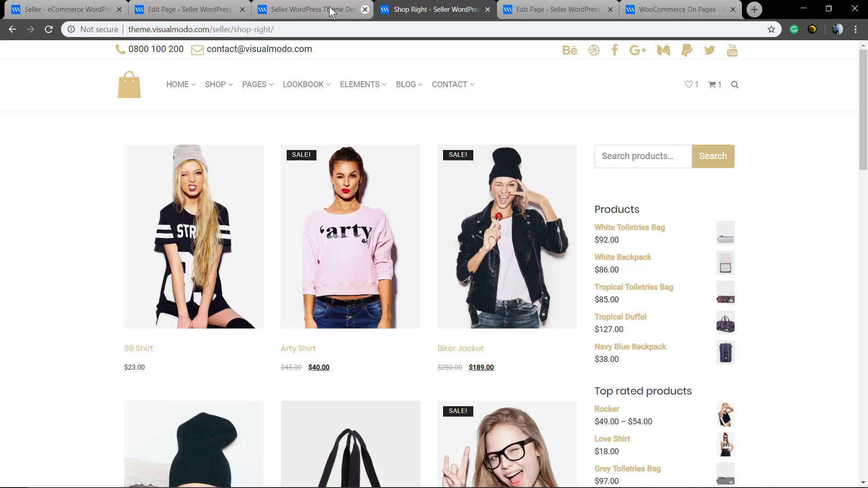
click(329, 6)
click(188, 9)
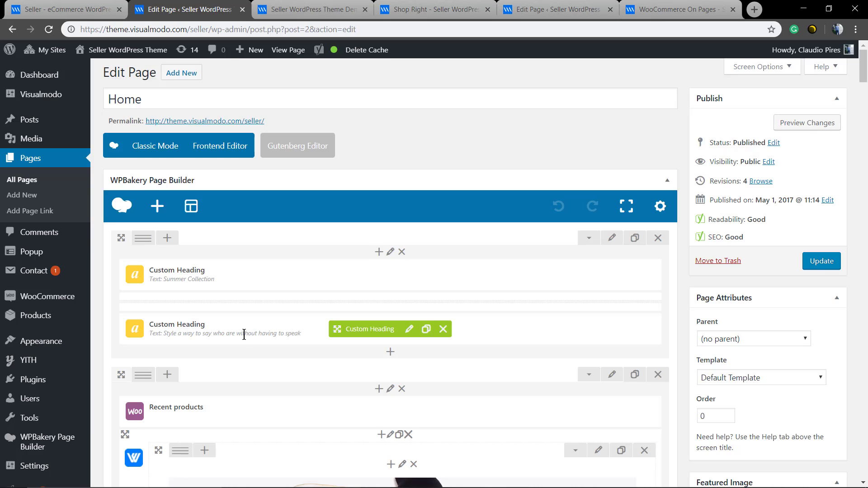
- Inspect the Home page's Products element settings, then return to the WooCommerce On Pages editor
scroll(244, 334, down, 15)
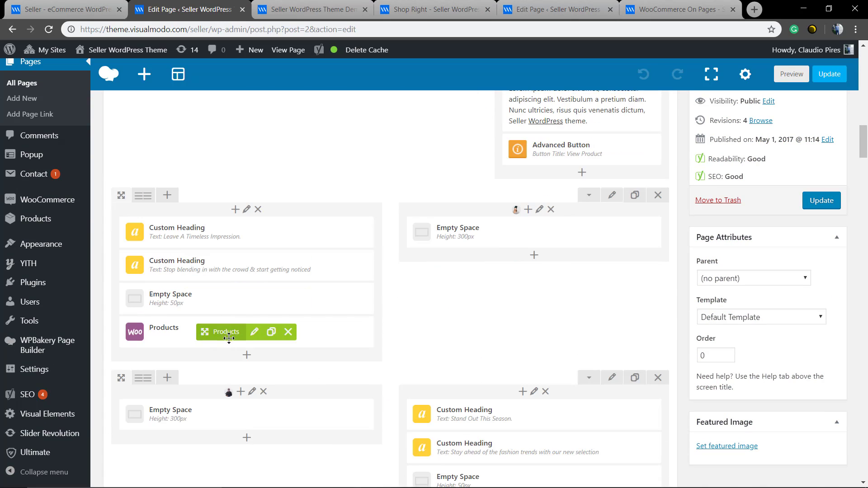
click(254, 332)
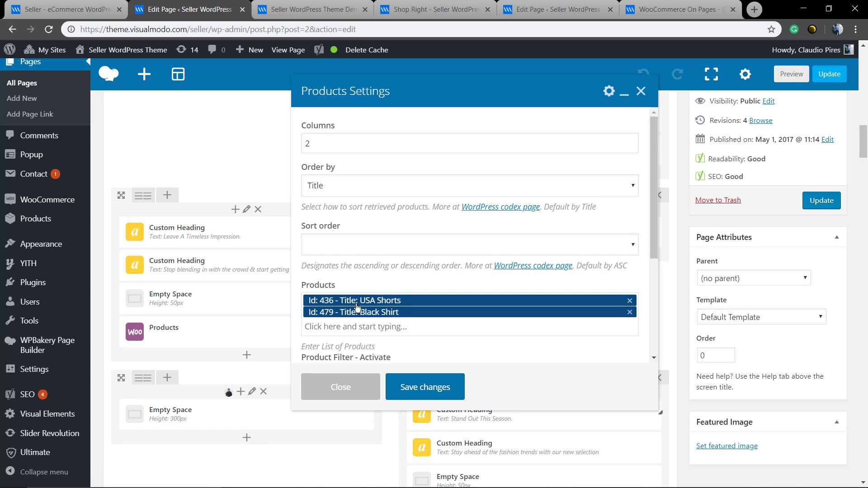
scroll(345, 246, down, 2)
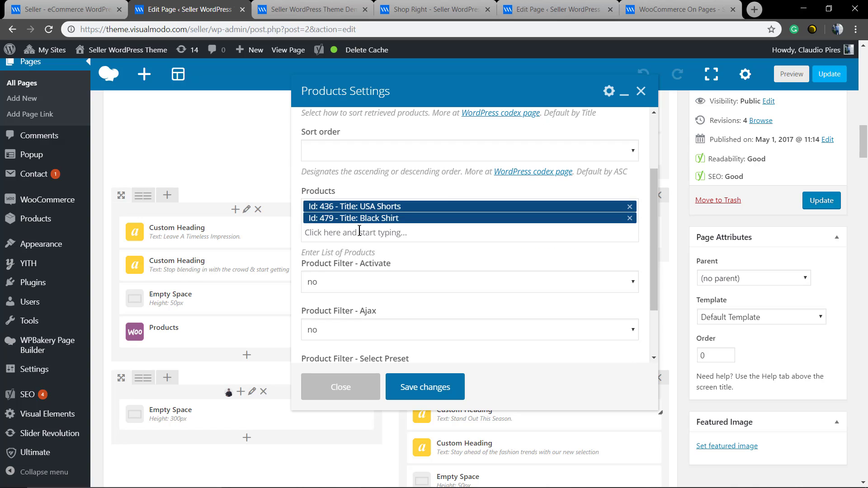
click(315, 6)
key(ctrl+Tab)
key(ctrl+Tab)
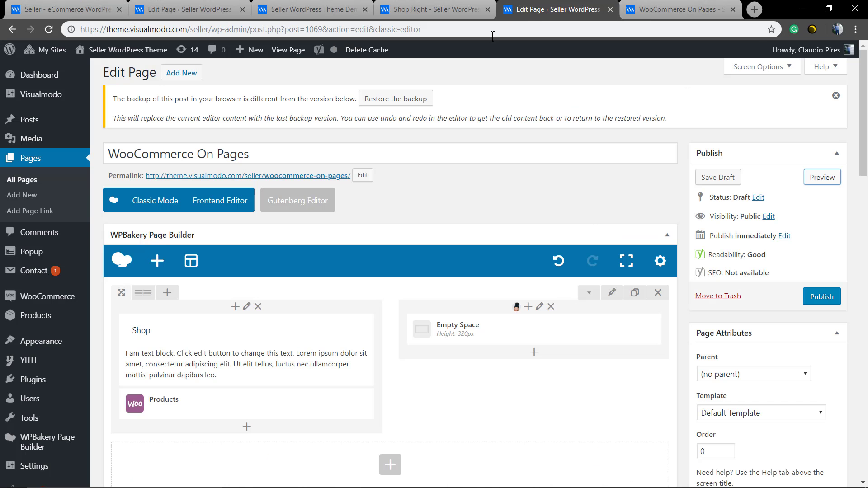
- Open the 33-item WooCommerce product list in a new tab, browse it, then return
scroll(235, 303, down, 2)
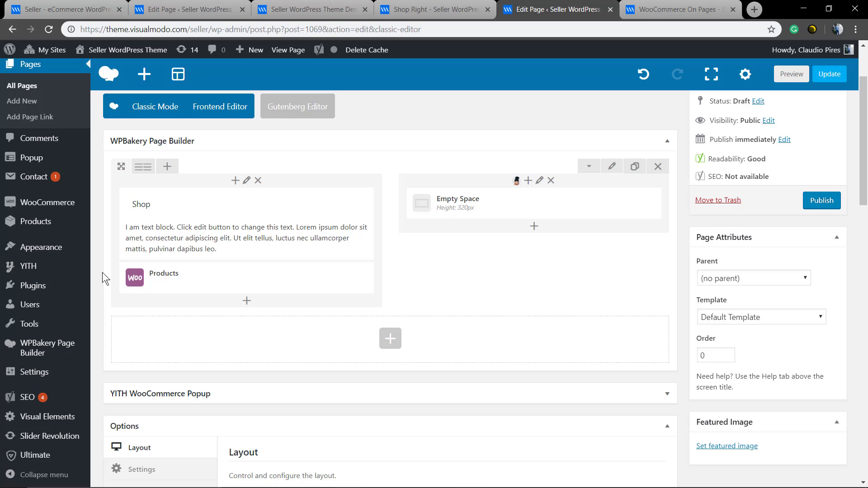
right_click(44, 222)
click(87, 225)
click(618, 8)
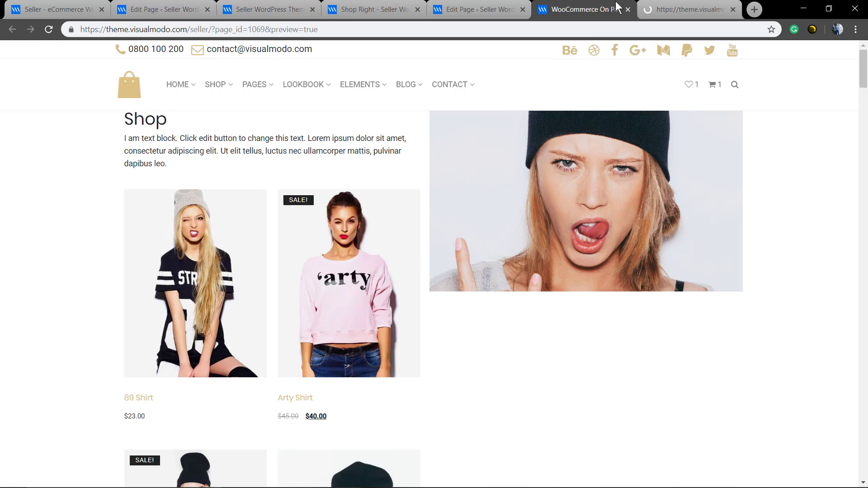
click(652, 9)
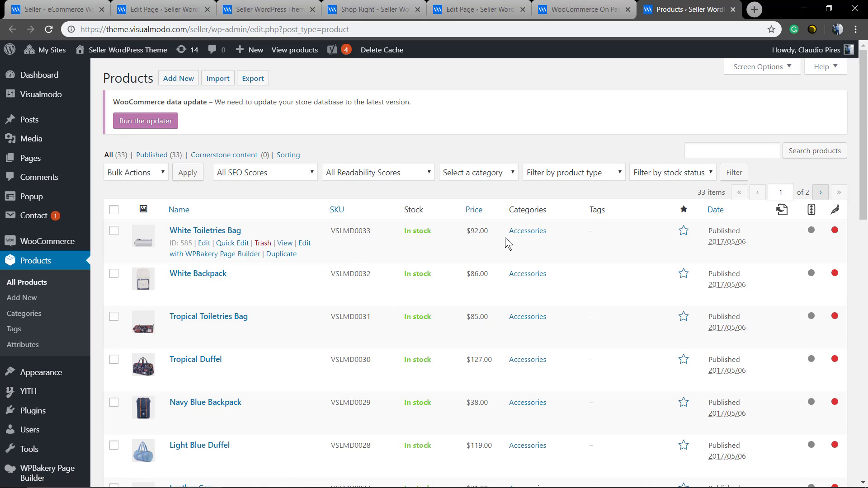
scroll(217, 271, down, 2)
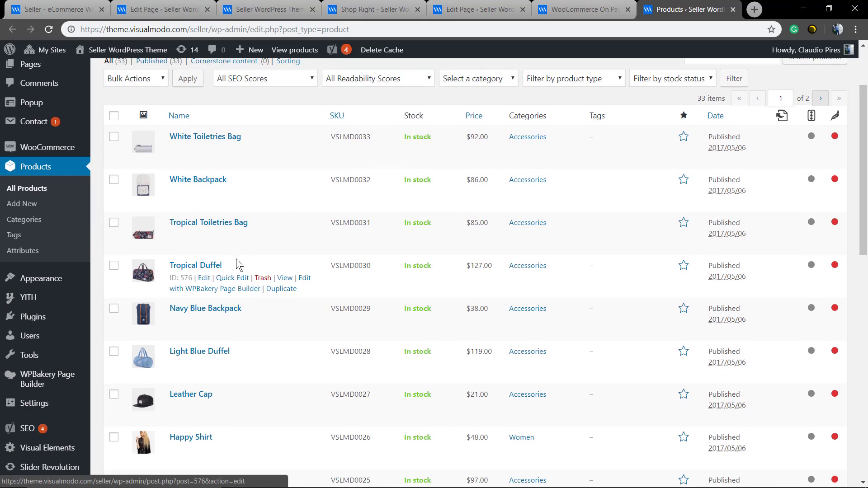
scroll(236, 265, down, 6)
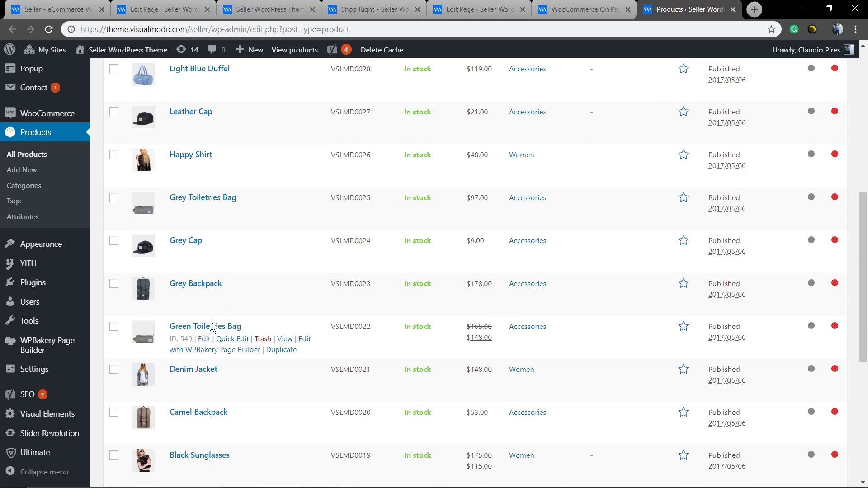
scroll(208, 321, down, 4)
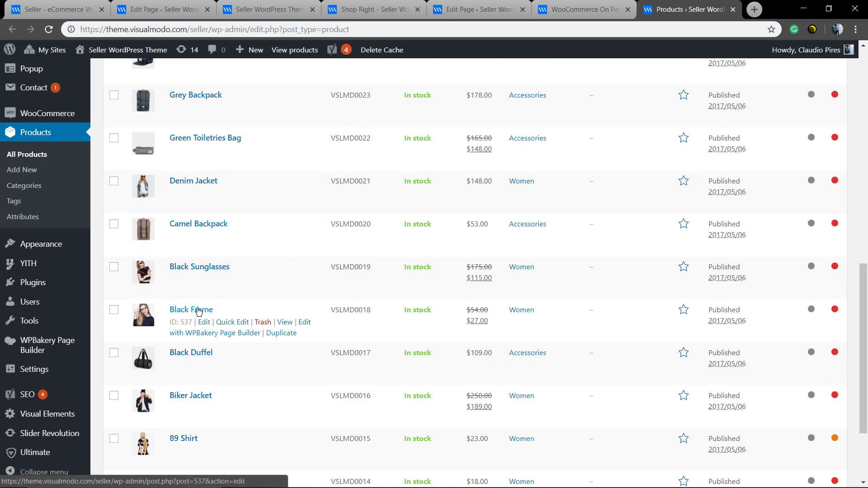
scroll(307, 208, up, 15)
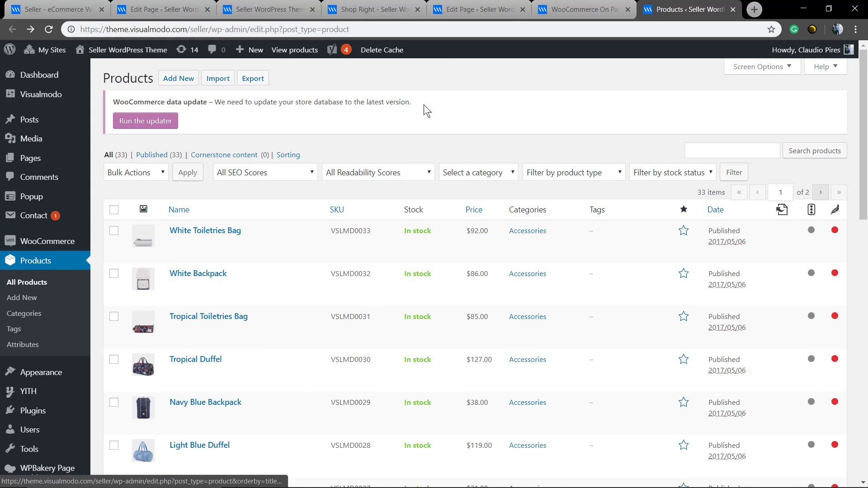
click(596, 7)
- Choose Black Shirt and USA Shorts as the specific products in the Products element settings
click(499, 7)
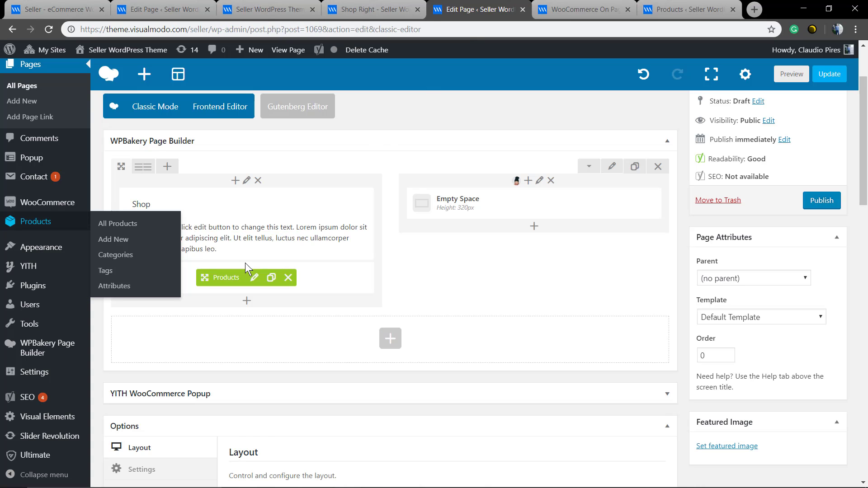
click(251, 282)
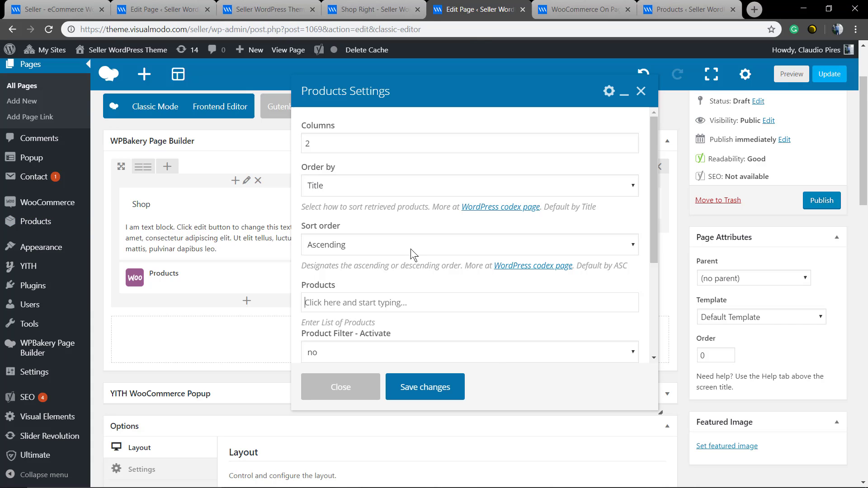
click(383, 301)
text(black)
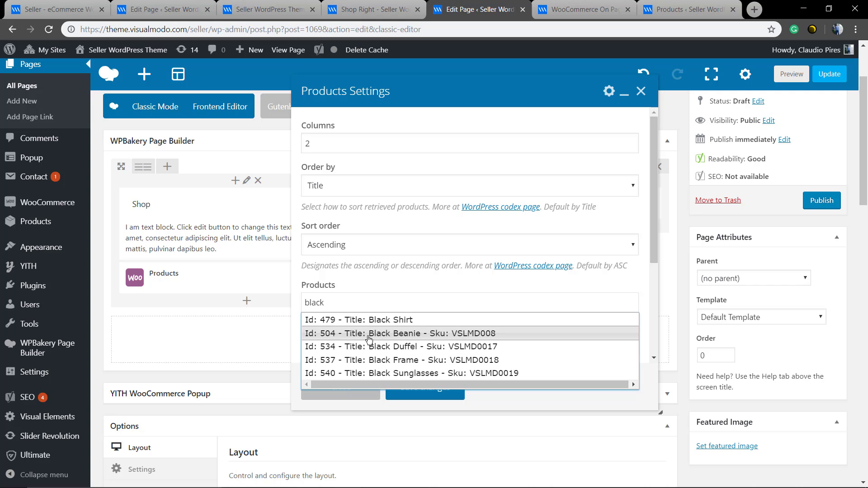
click(370, 320)
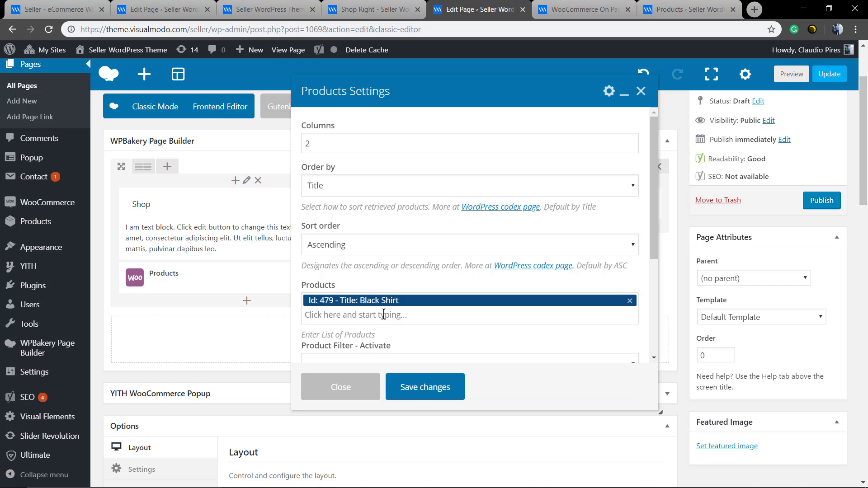
text(usa)
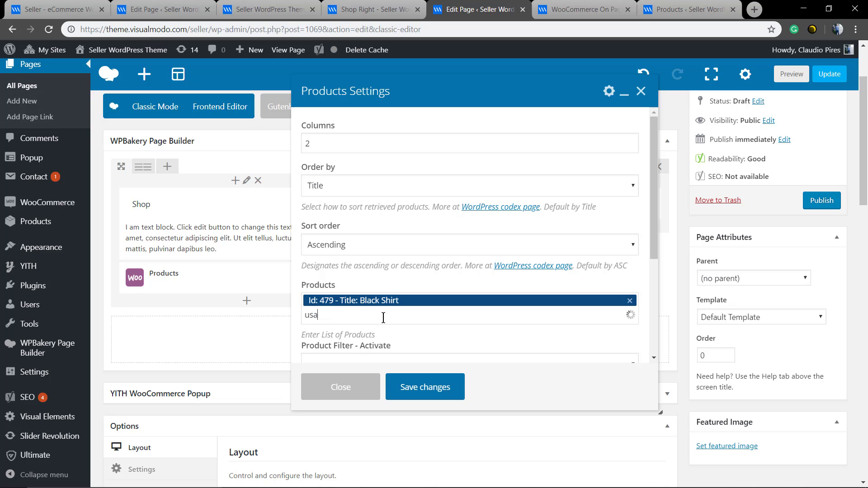
click(361, 332)
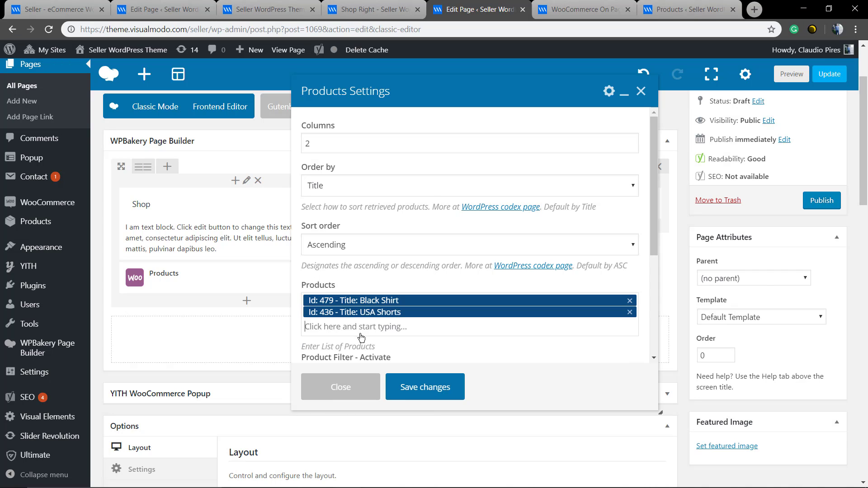
click(415, 390)
scroll(345, 292, up, 3)
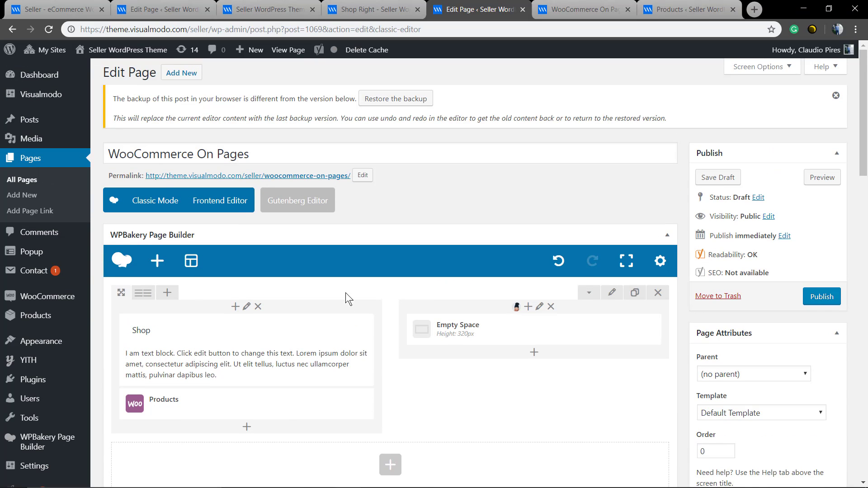
click(822, 178)
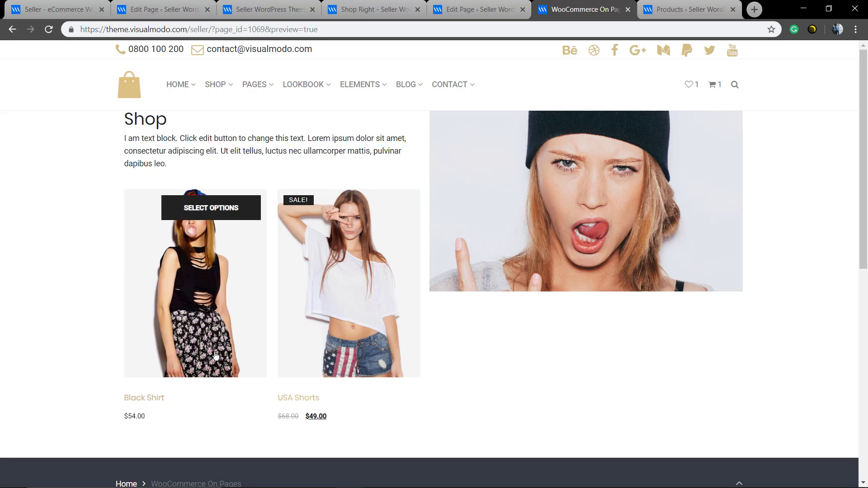
click(452, 10)
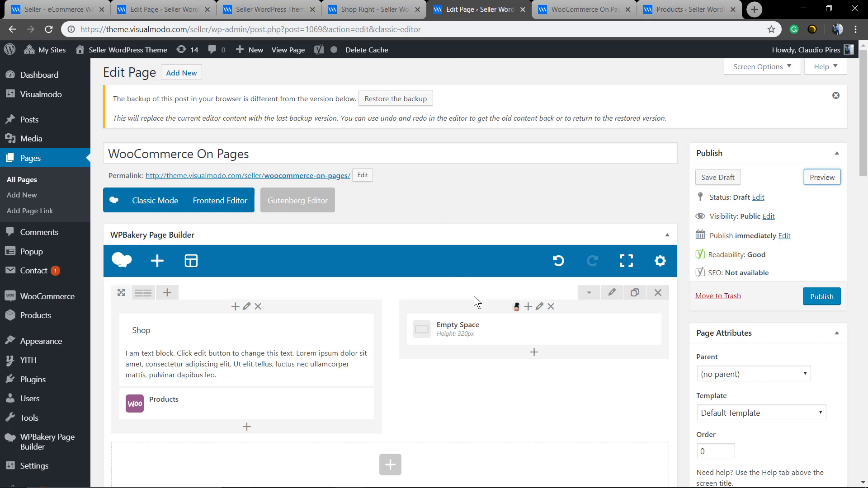
scroll(473, 296, down, 3)
scroll(550, 255, up, 3)
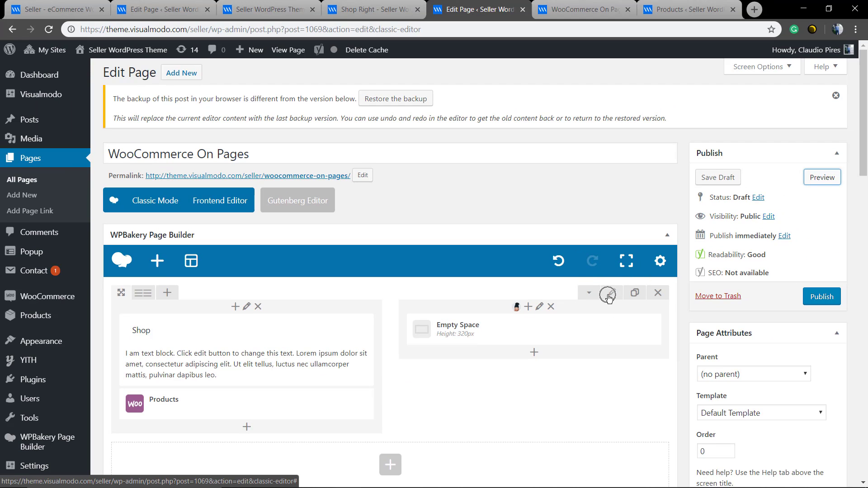
- Set the Shop row to 'Stretch row and content (no paddings)' and save it
click(608, 295)
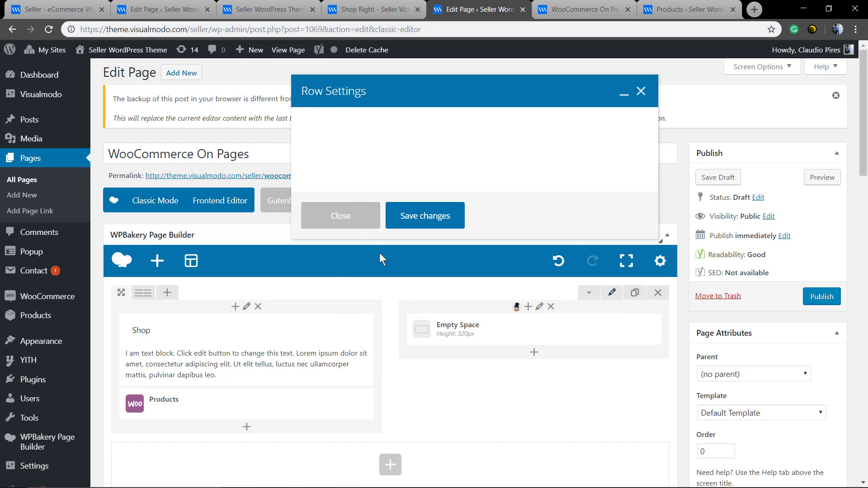
click(344, 175)
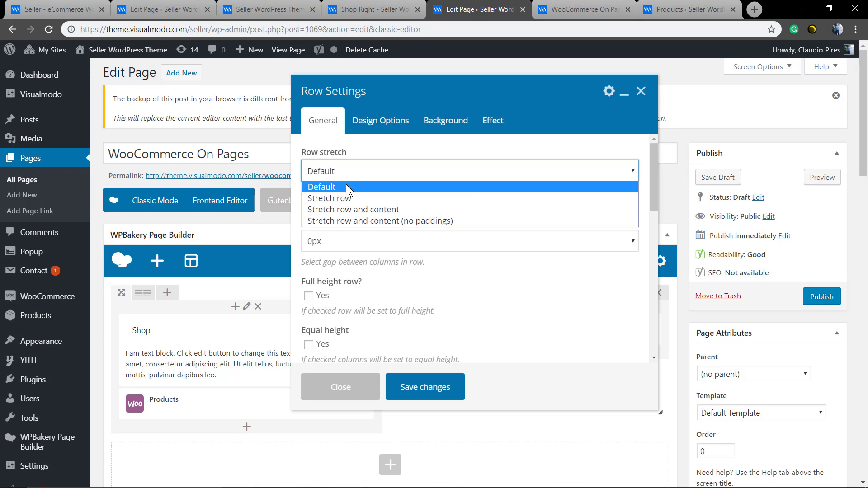
click(362, 220)
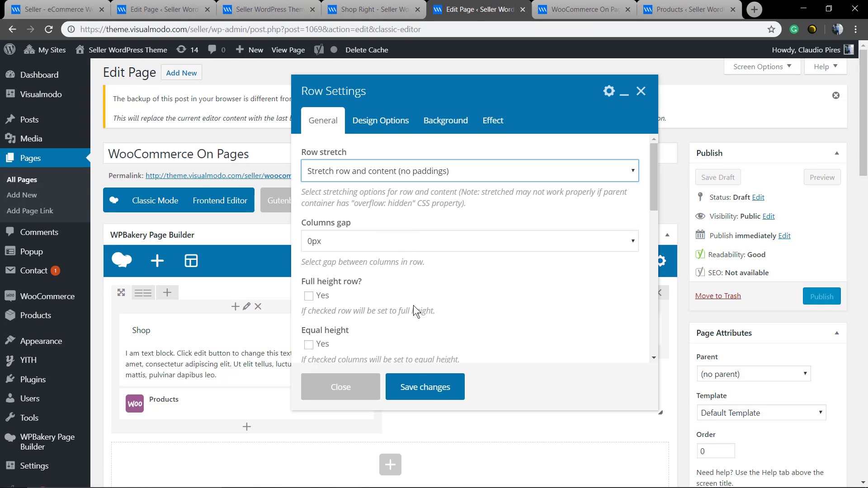
click(423, 387)
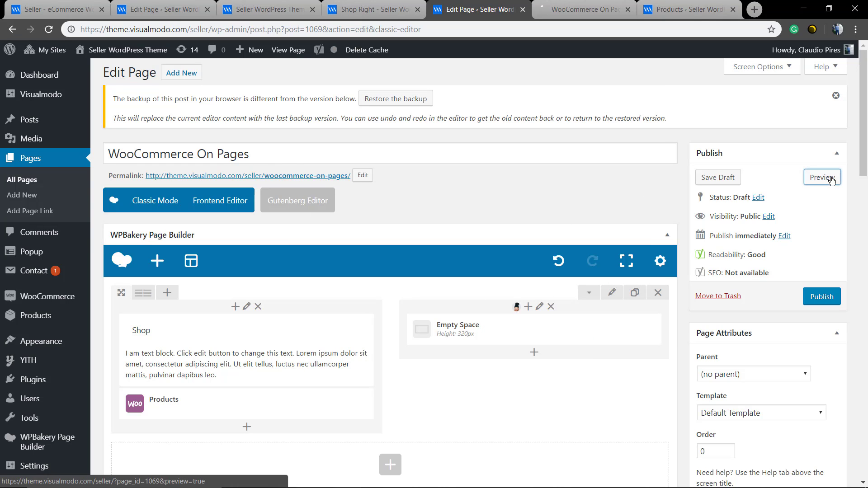
- Preview the full-width row and compare it with the Shop Right and demo homepage tabs
click(832, 178)
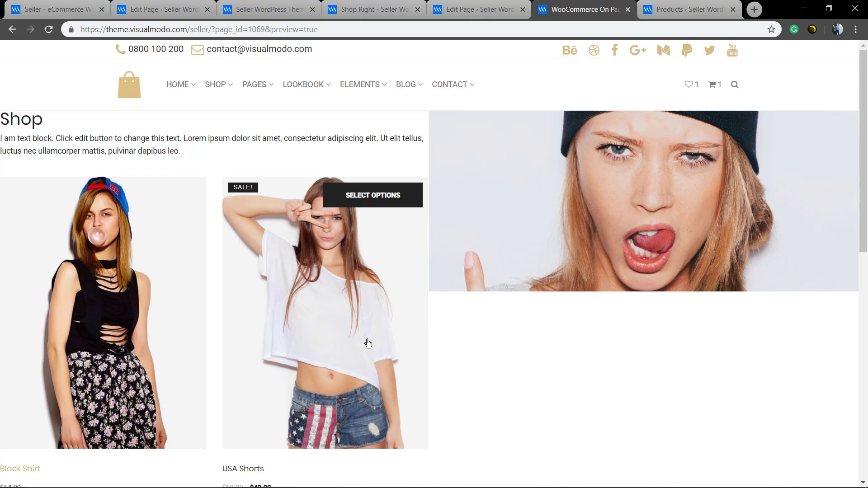
scroll(368, 343, down, 2)
scroll(362, 337, up, 2)
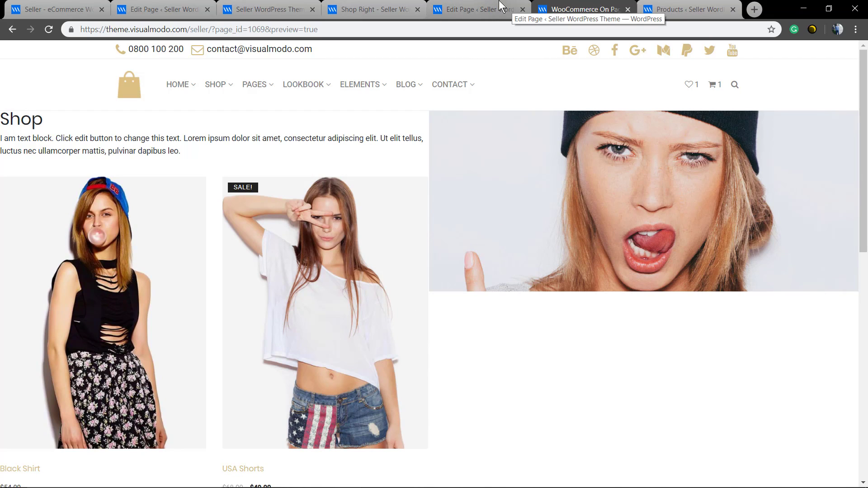
click(374, 8)
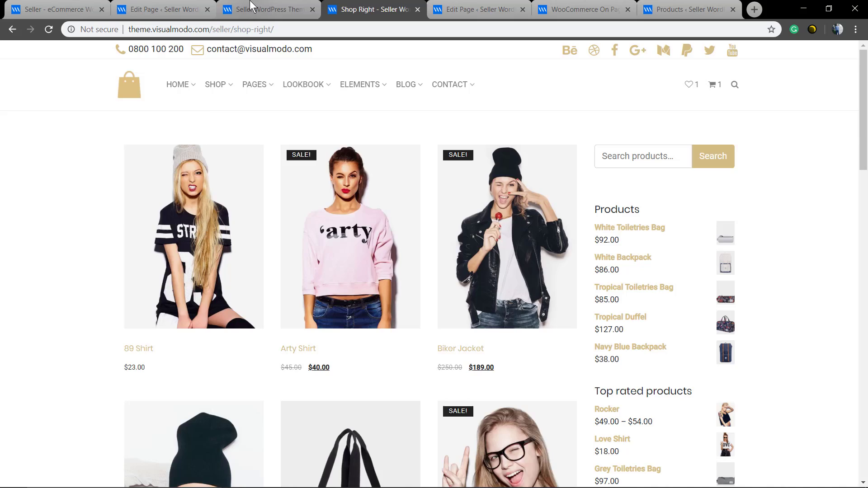
click(251, 6)
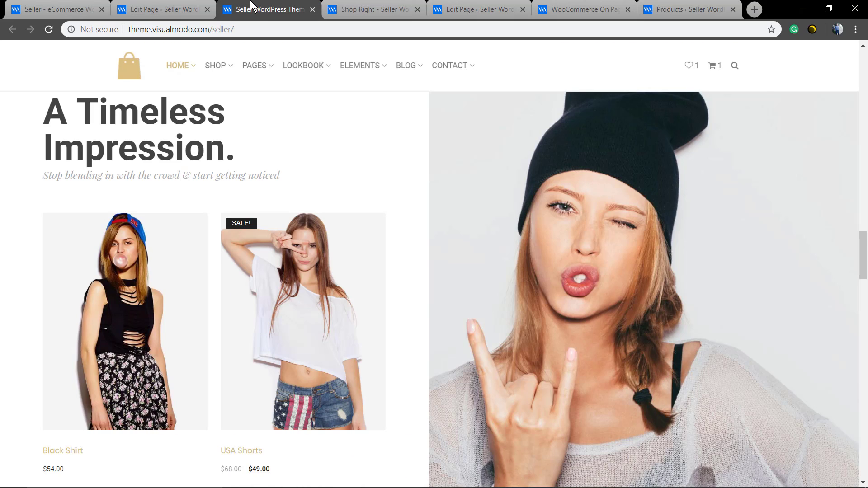
click(371, 9)
click(471, 9)
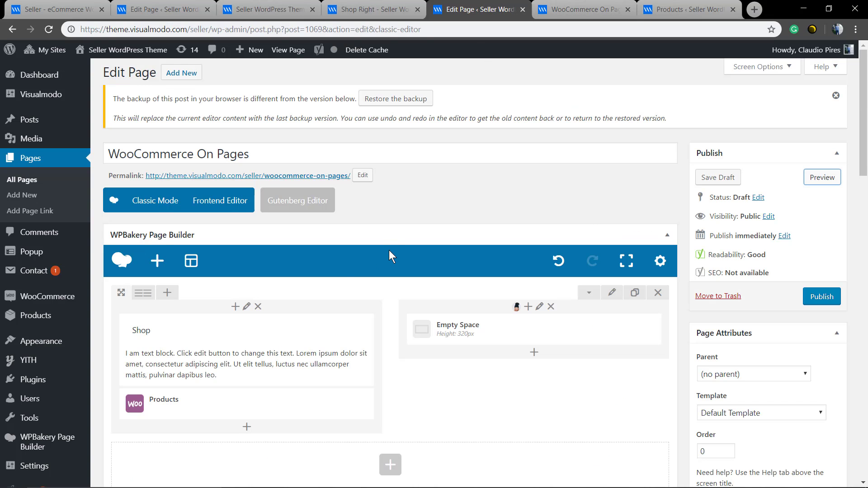
- Give the Shop column 50 left padding in its Design Options and save
click(247, 308)
click(379, 126)
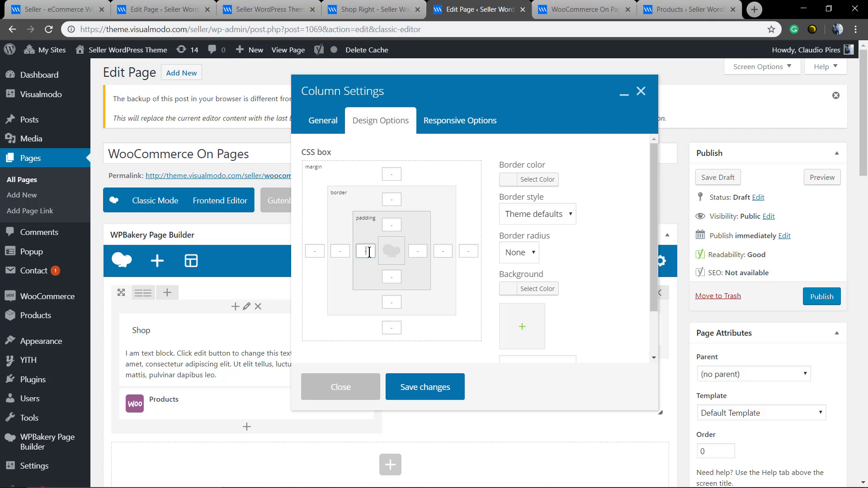
click(424, 252)
click(406, 377)
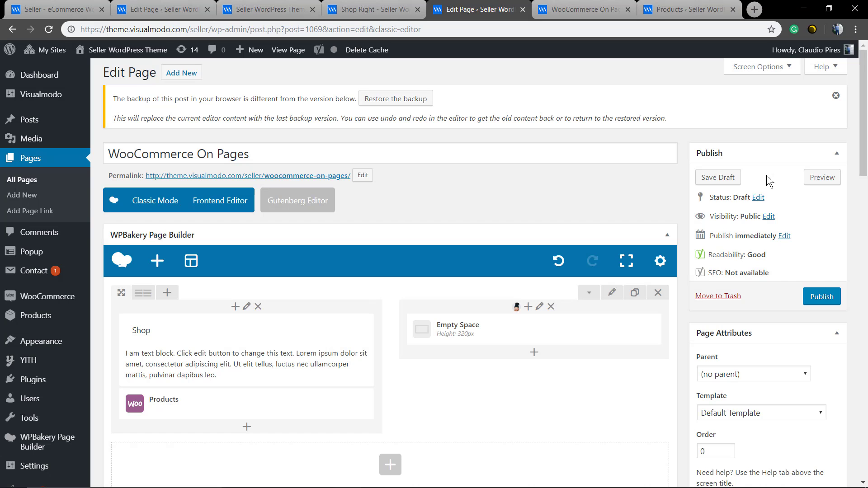
- Preview the padded Shop column, then return to the editor and open the Shop row's settings
click(822, 177)
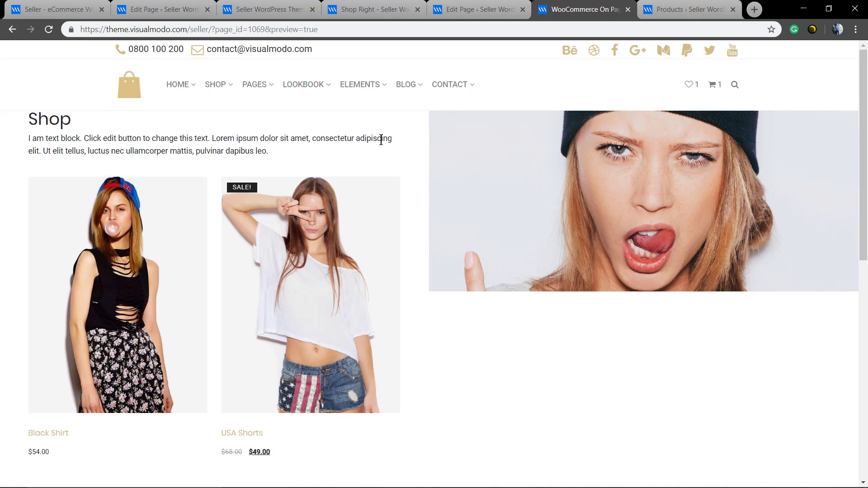
click(481, 9)
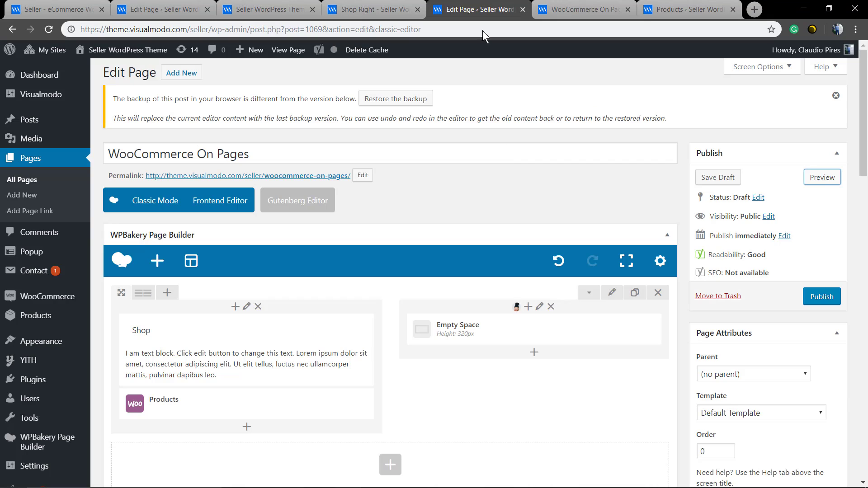
click(613, 294)
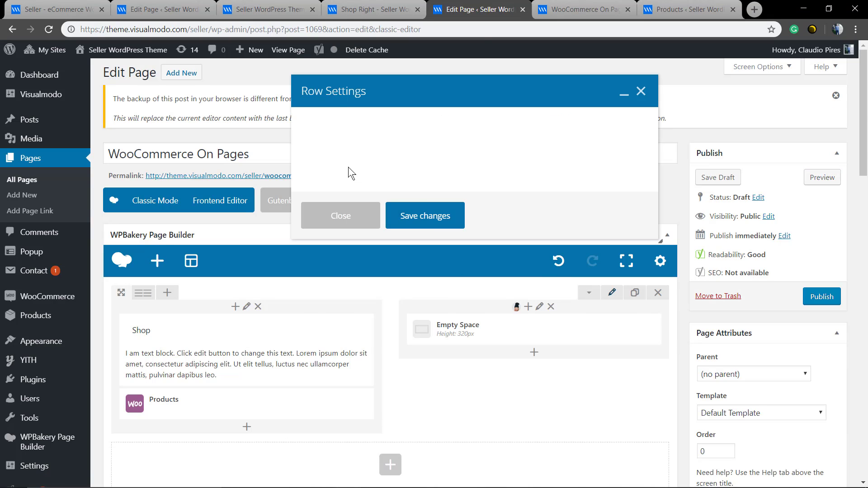
- Make the Shop row full height, save it, and check the photo fill in the preview
click(322, 296)
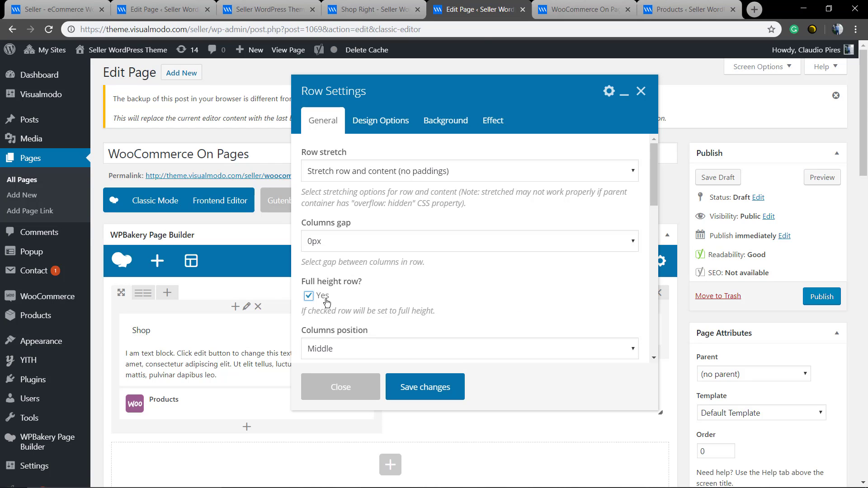
click(410, 386)
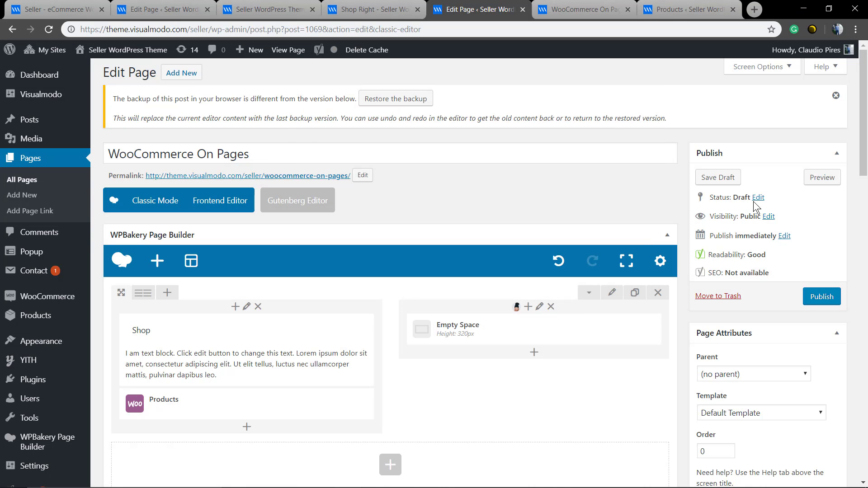
click(833, 177)
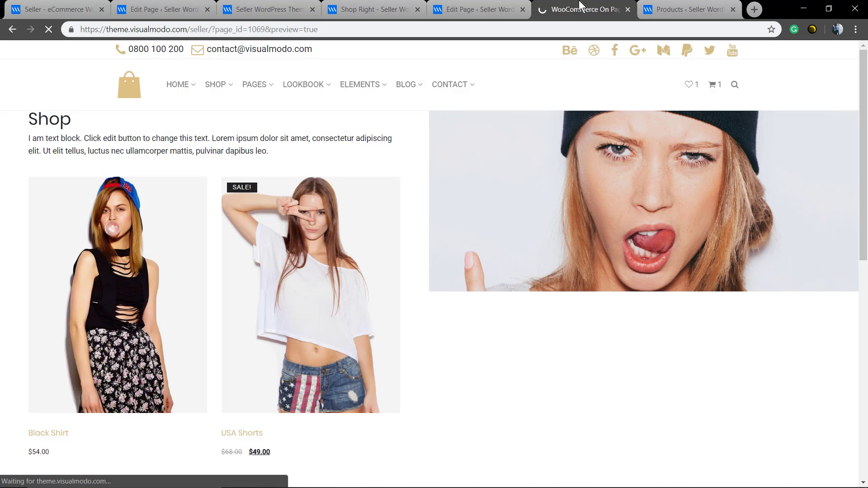
scroll(411, 232, down, 4)
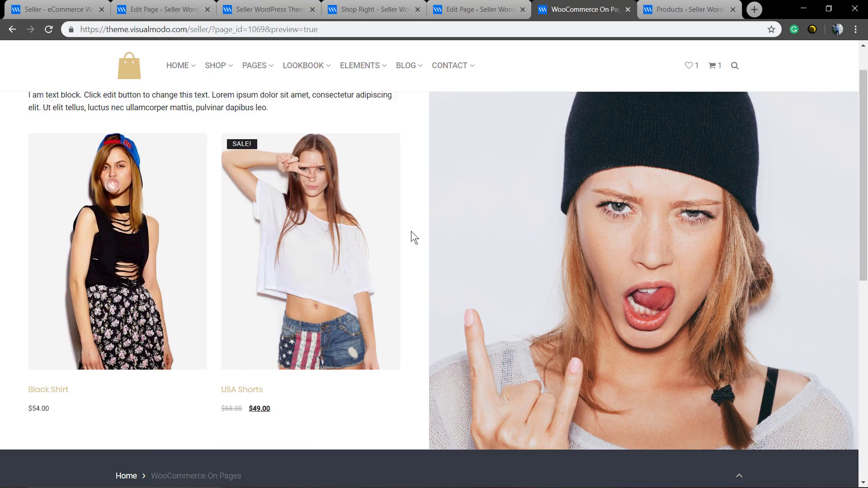
scroll(403, 232, up, 4)
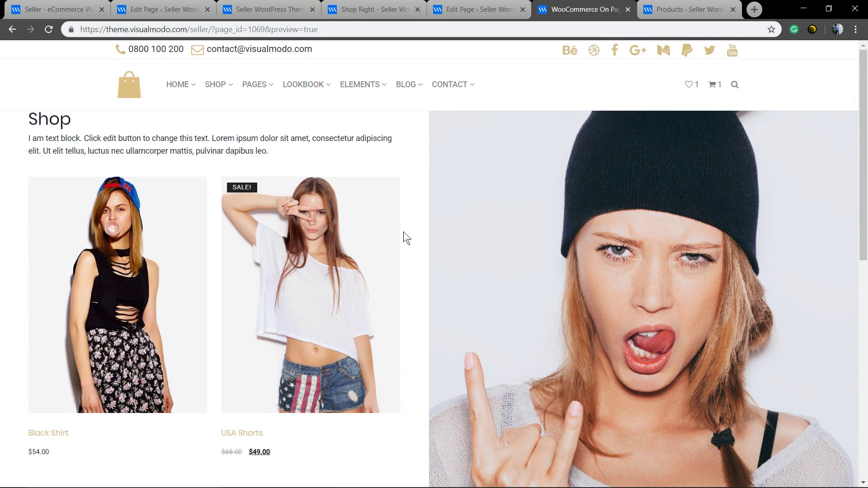
scroll(404, 232, down, 2)
scroll(404, 232, up, 3)
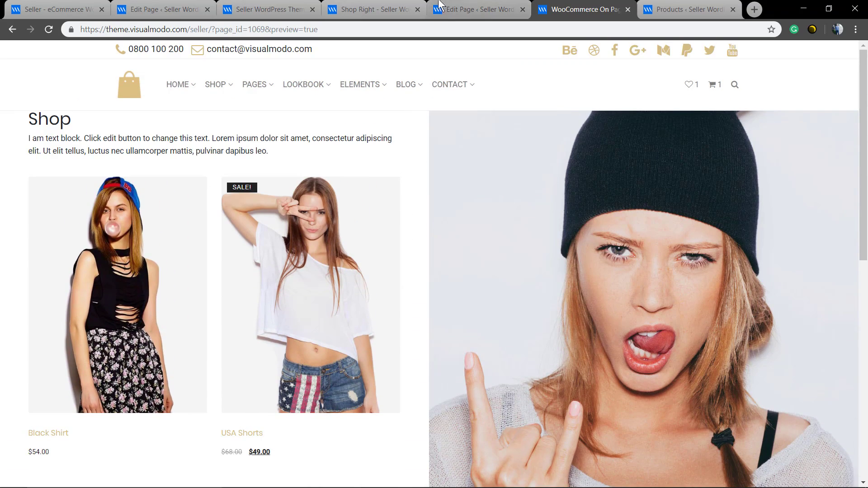
click(474, 9)
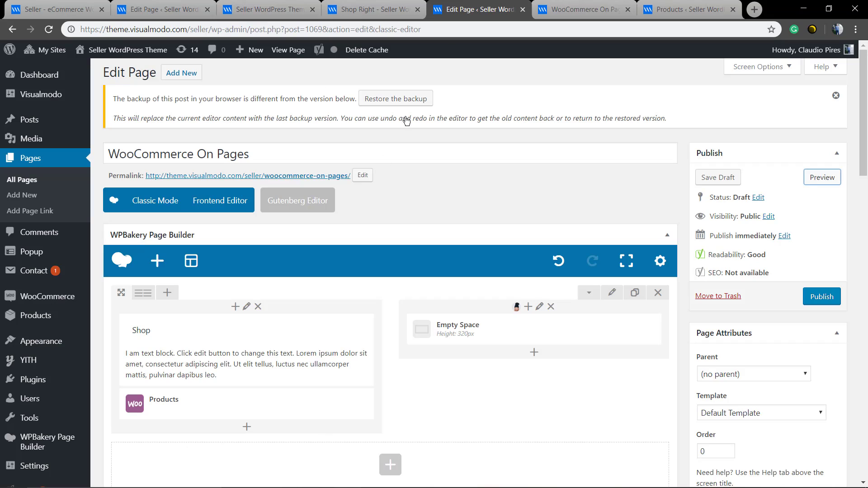
- Change the Shop column's right padding value in Design Options and save the column
click(246, 308)
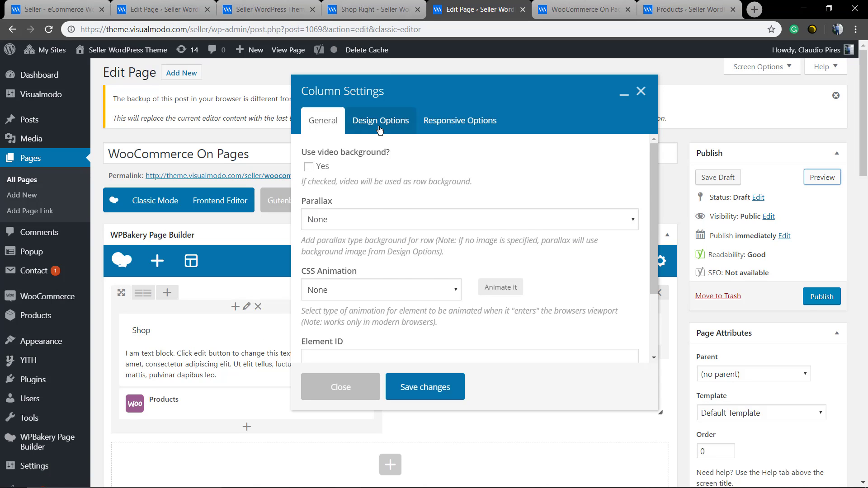
click(381, 121)
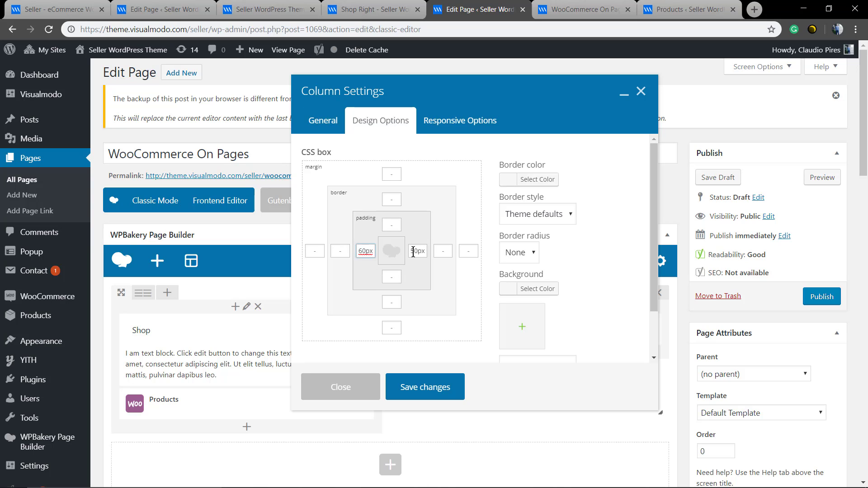
drag(413, 252, 411, 252)
click(419, 397)
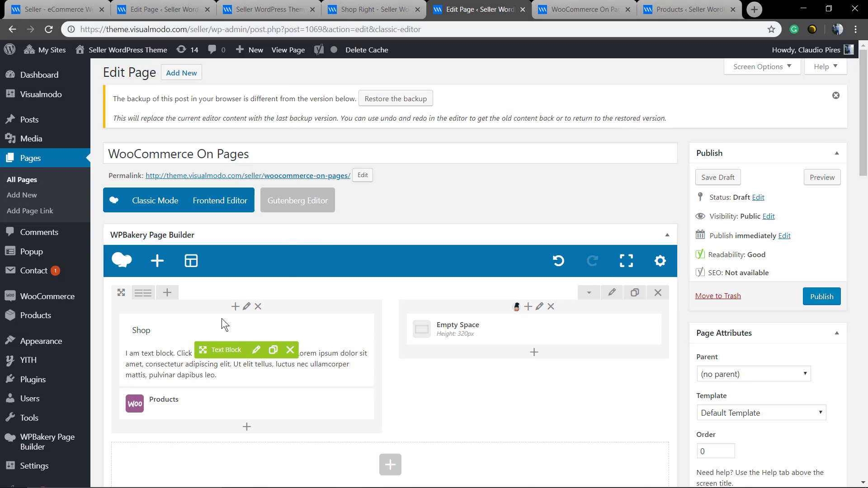
scroll(431, 284, down, 2)
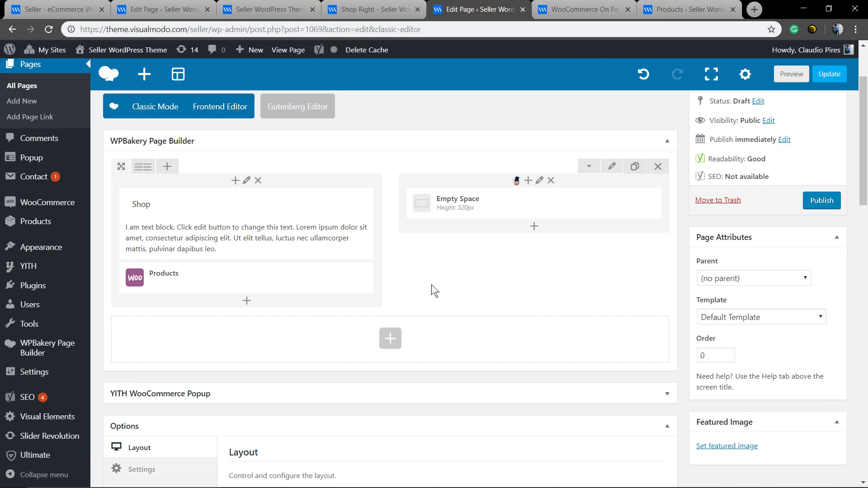
scroll(511, 277, up, 2)
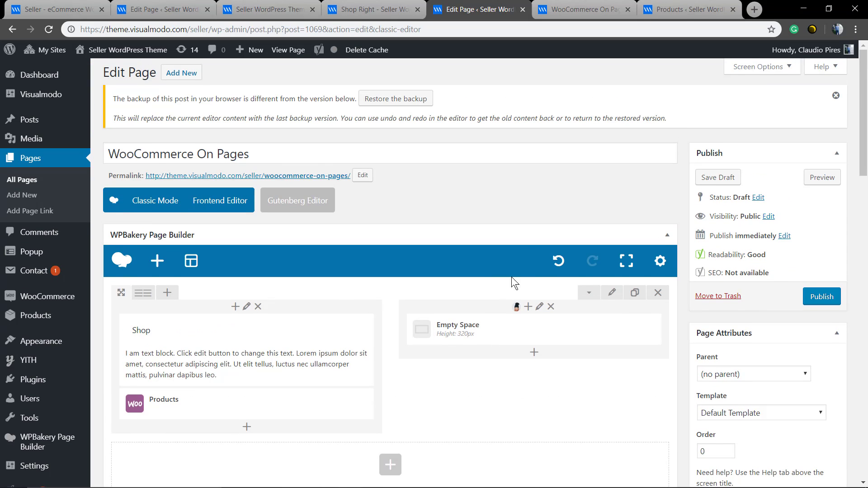
drag(626, 324, 538, 333)
- Preview the updated Shop layout and return to the page editor
click(821, 179)
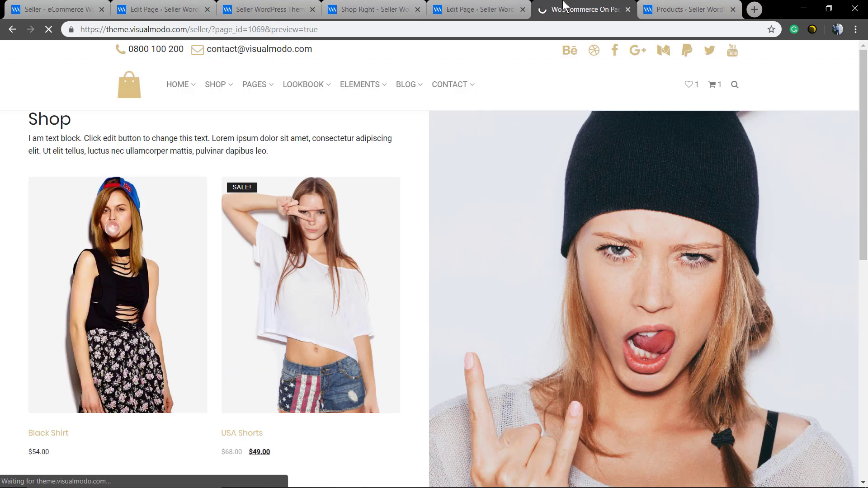
scroll(397, 262, down, 2)
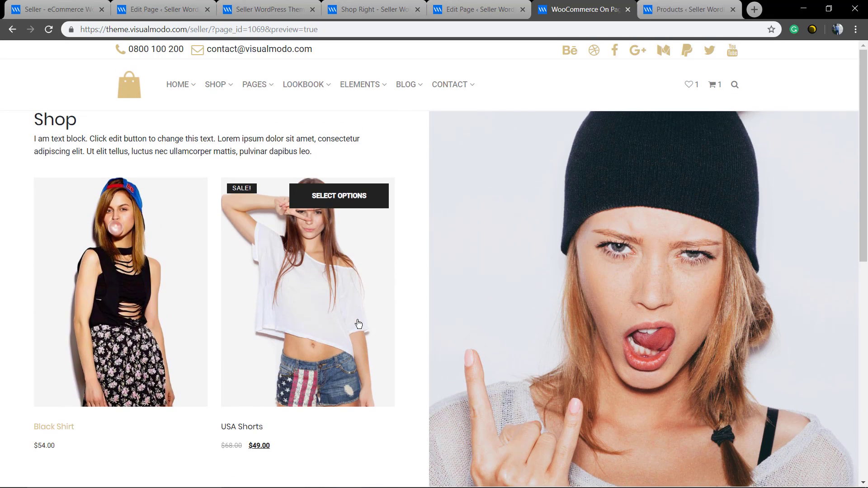
click(477, 9)
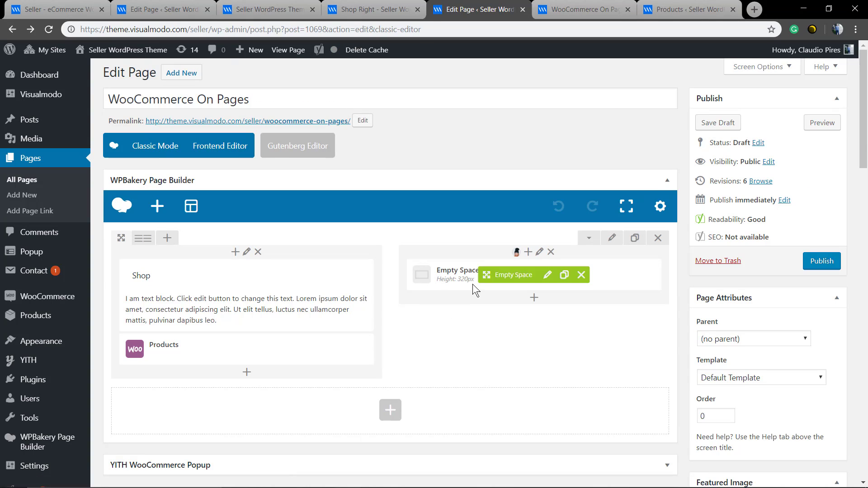
- Duplicate the Shop and Empty Space row and open the page preview
click(634, 240)
scroll(611, 291, down, 3)
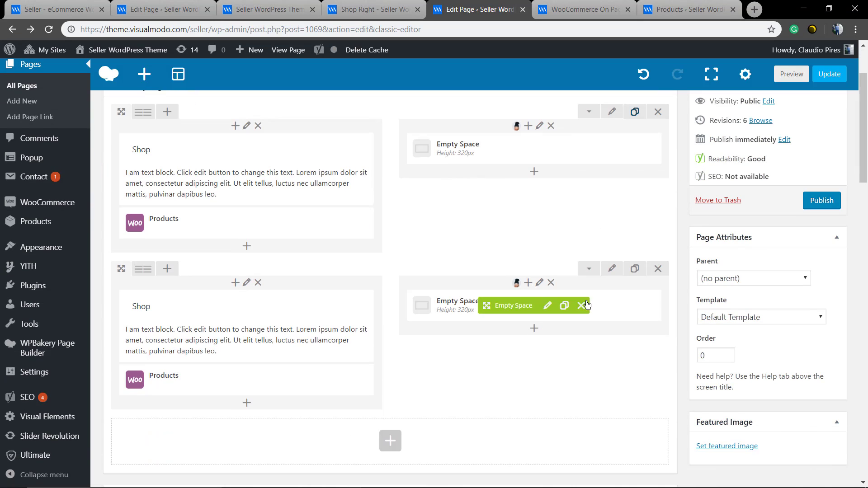
click(792, 74)
click(599, 7)
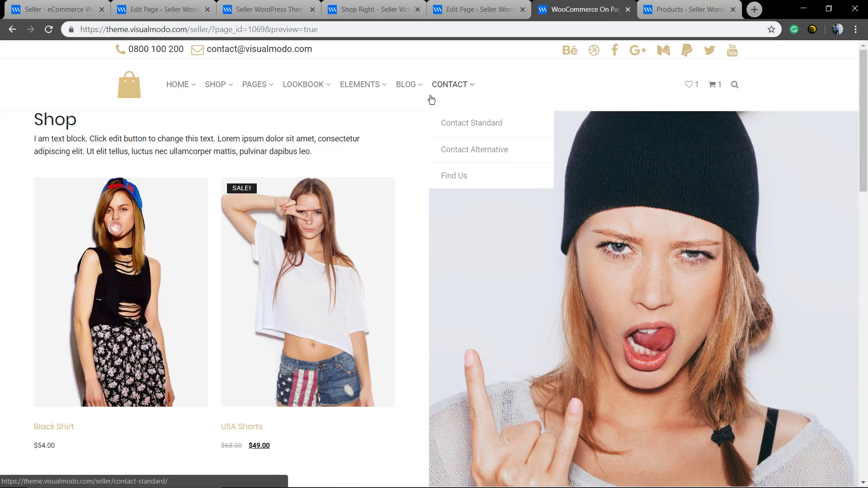
- Check both Shop rows in the preview, then return to the page editor
scroll(401, 170, down, 4)
scroll(401, 170, down, 4)
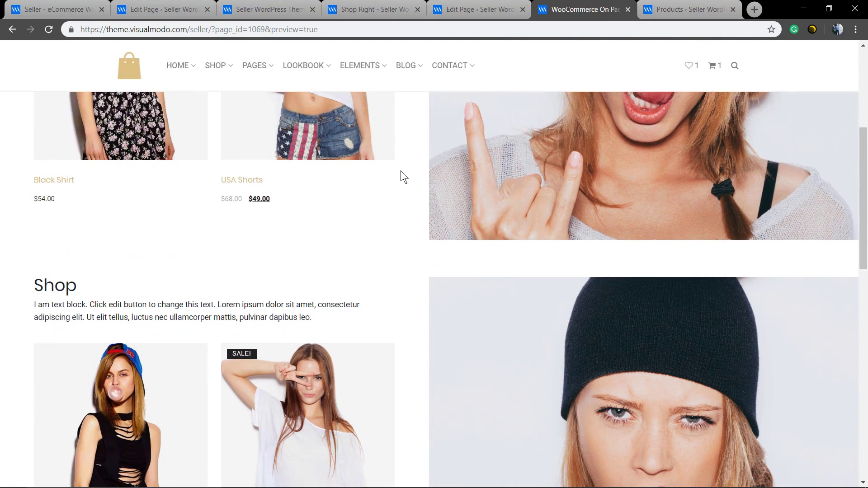
scroll(380, 203, up, 1)
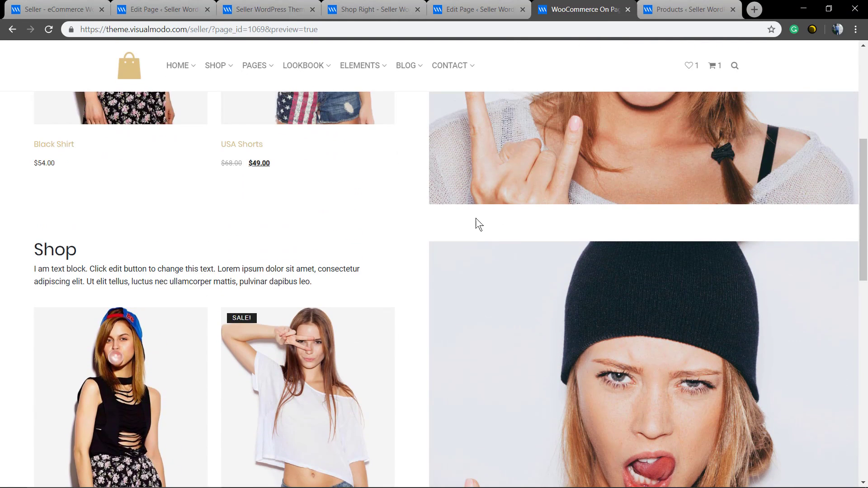
scroll(475, 218, up, 2)
double_click(359, 327)
click(367, 310)
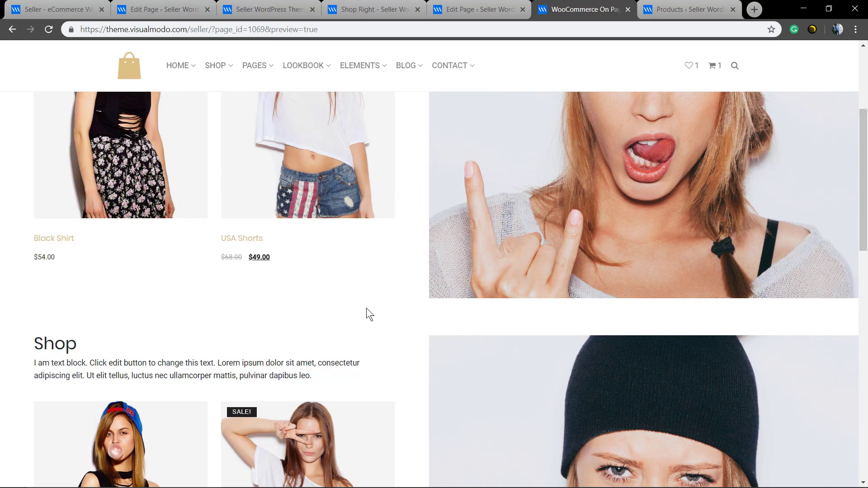
click(479, 9)
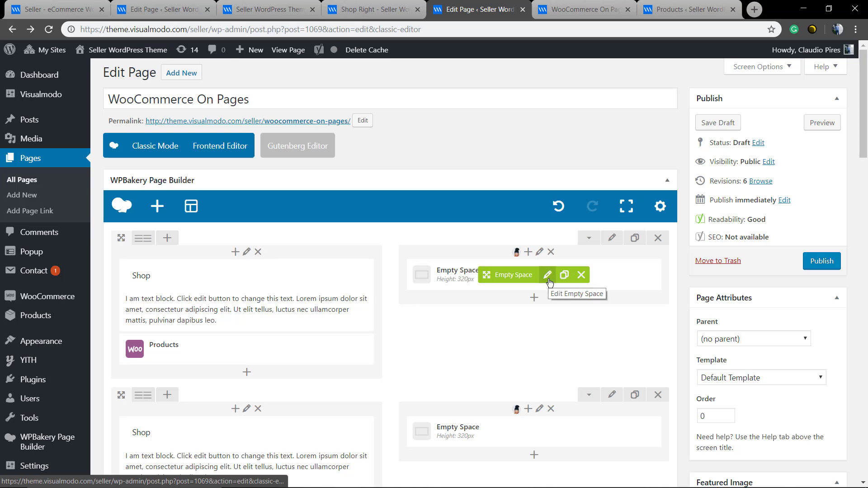
- Set the first row's bottom margin to 0 in Design Options and save
scroll(588, 250, down, 1)
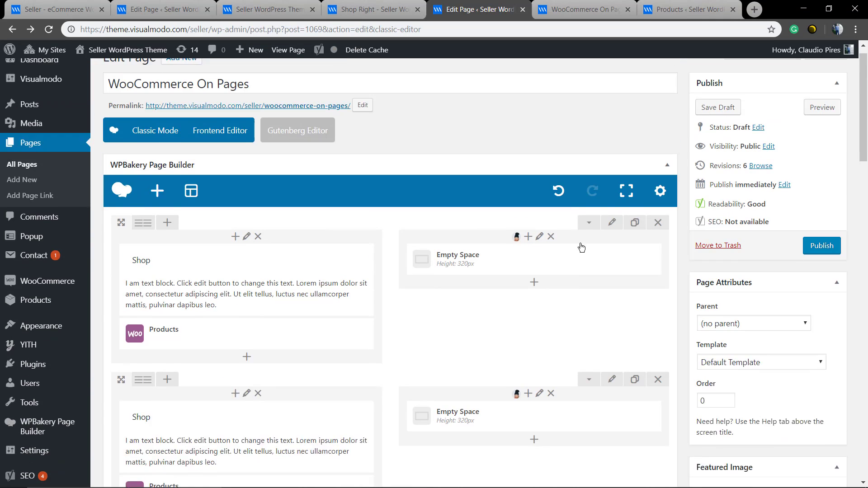
scroll(581, 247, up, 1)
click(613, 238)
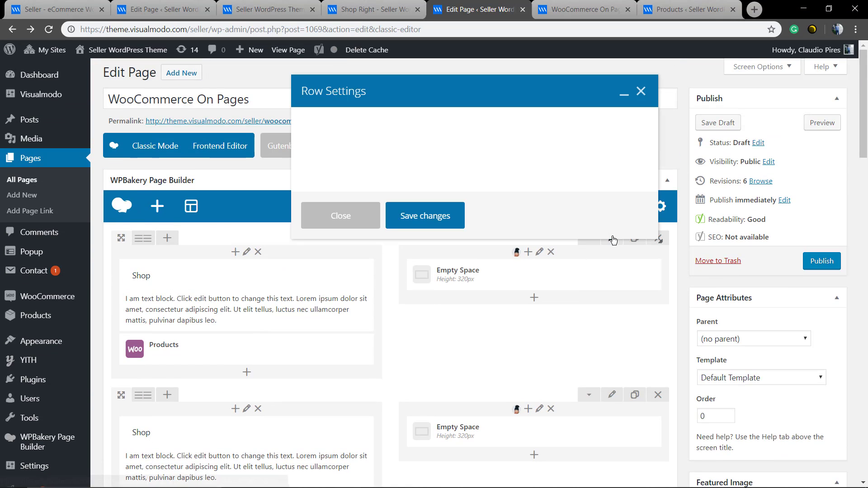
click(384, 120)
click(393, 328)
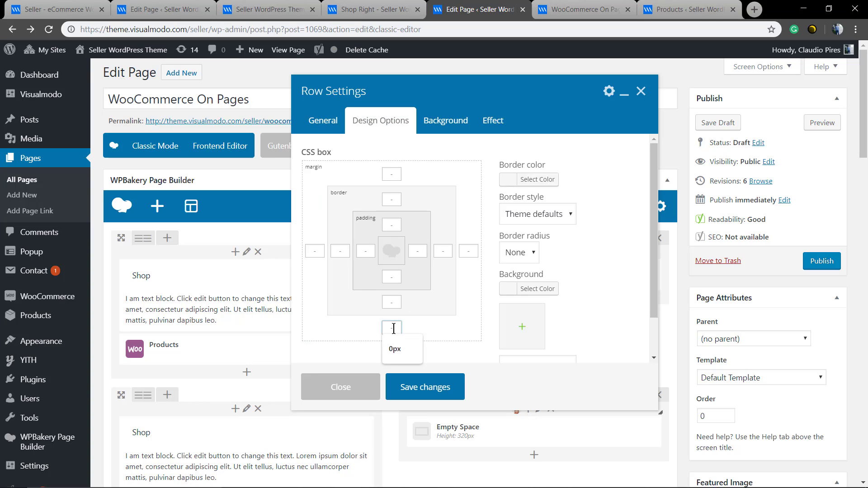
text(0)
click(412, 387)
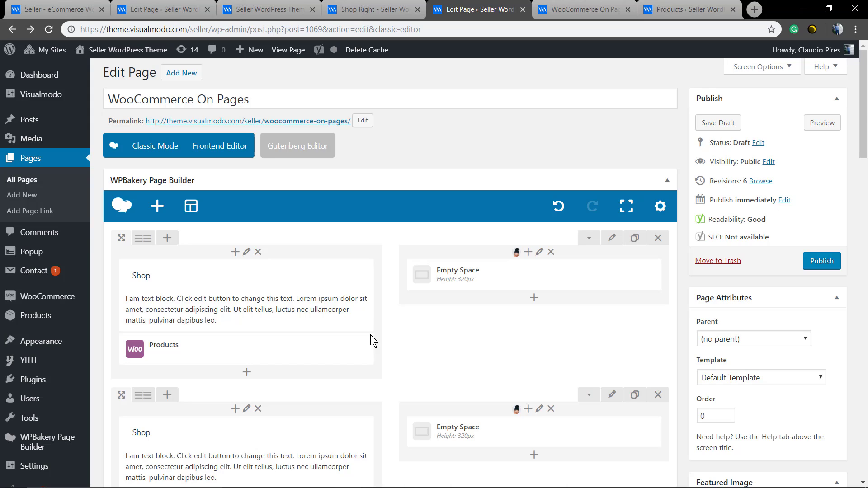
- Delete the placeholder paragraph from the first Shop text block, leaving only the heading
scroll(359, 337, down, 1)
scroll(324, 335, up, 1)
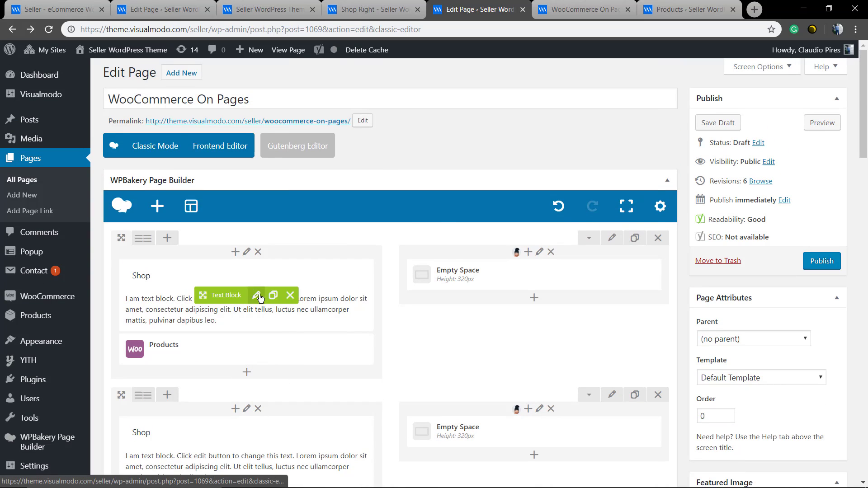
click(257, 296)
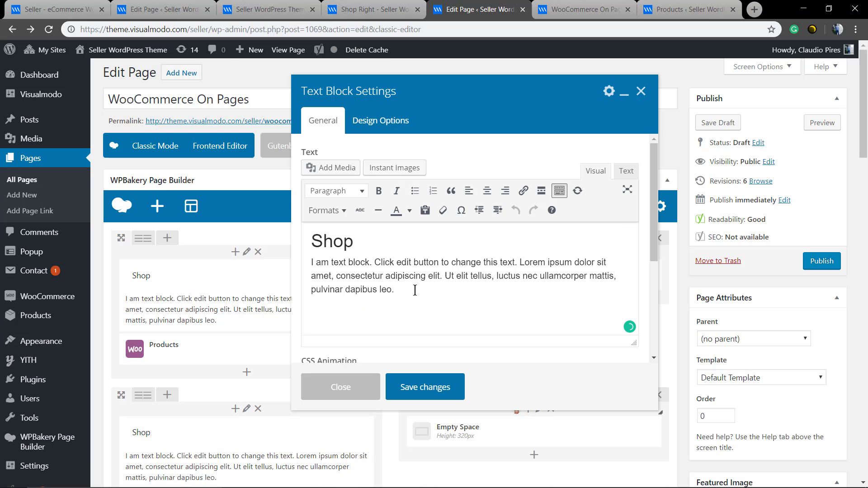
drag(416, 290, 311, 263)
key(BackSpace)
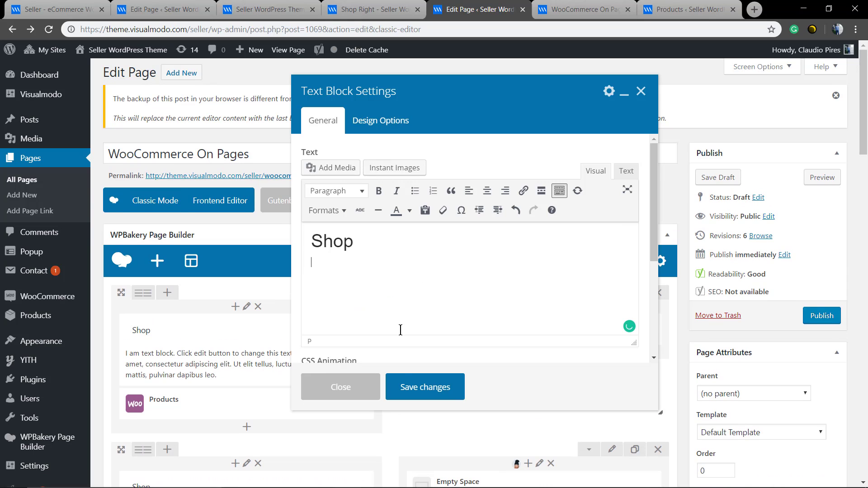
key(BackSpace)
- Save the shortened text block and set the second row's top padding to 0
click(414, 388)
scroll(385, 343, down, 2)
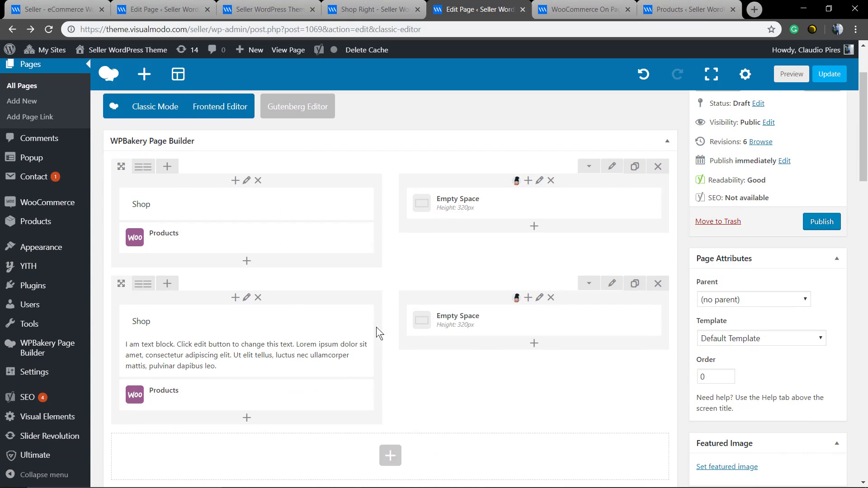
click(612, 284)
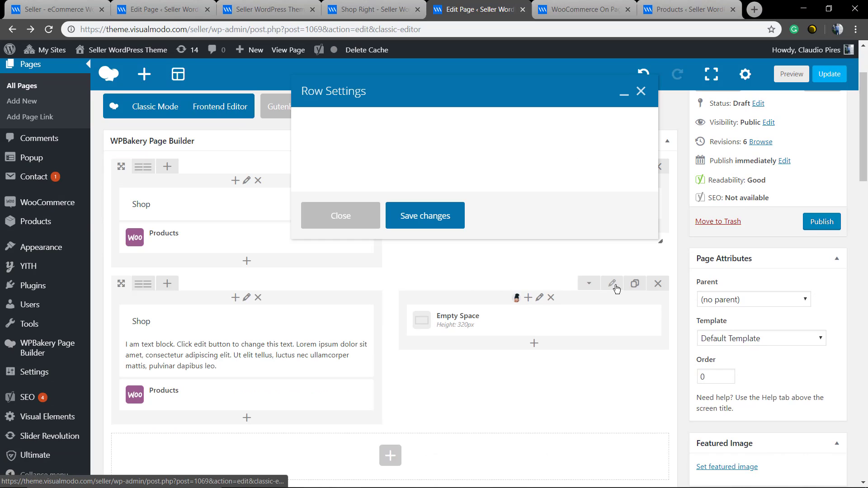
click(386, 121)
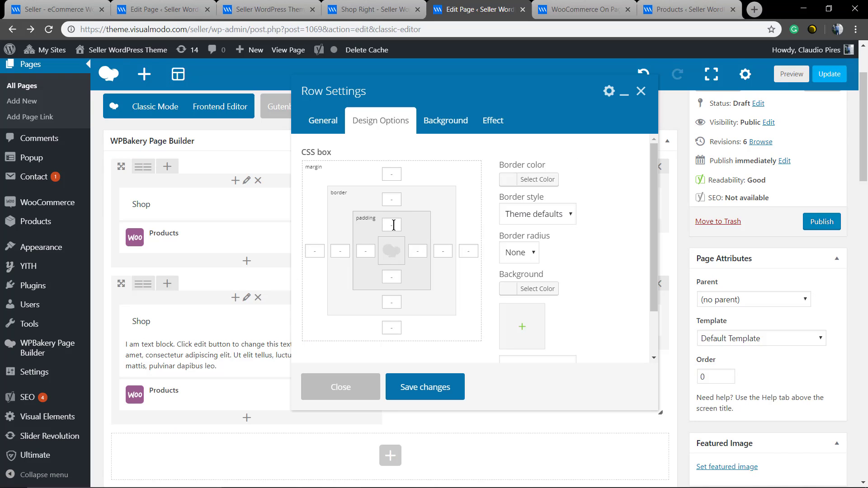
click(392, 226)
text(0)
- Zero the second row's remaining spacing and margin boxes, save, and preview the page
click(392, 199)
text(0)
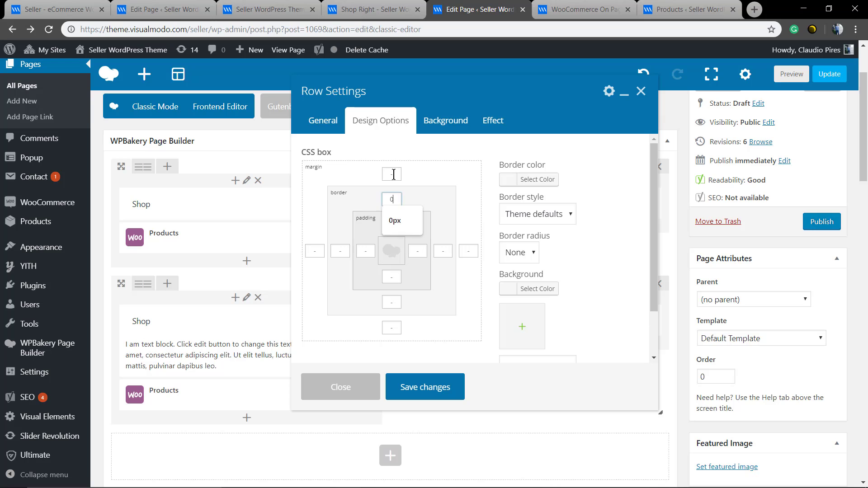
click(391, 174)
text(0)
click(429, 384)
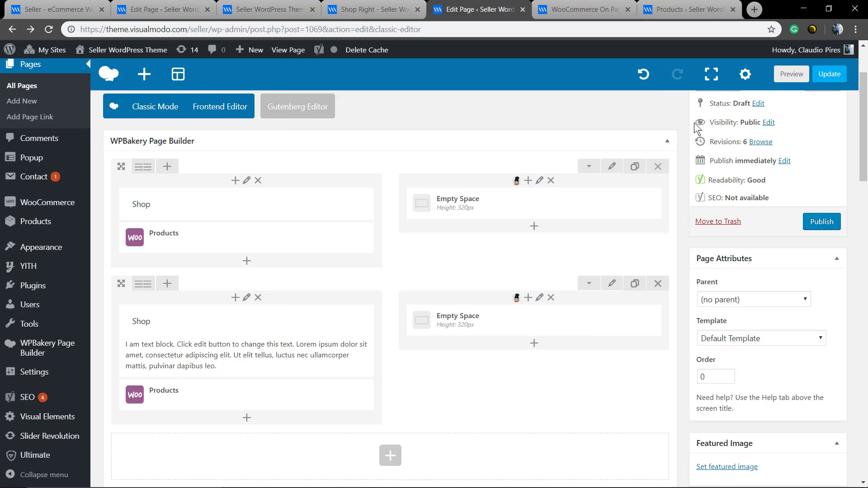
click(792, 74)
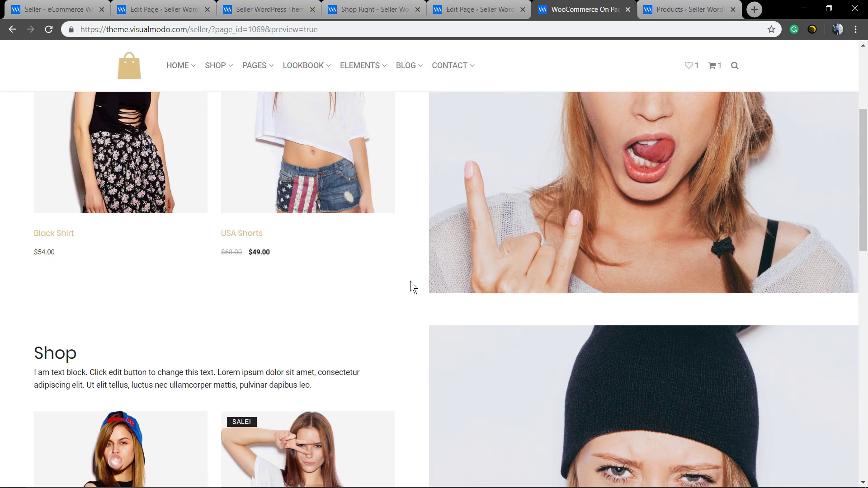
scroll(408, 285, down, 4)
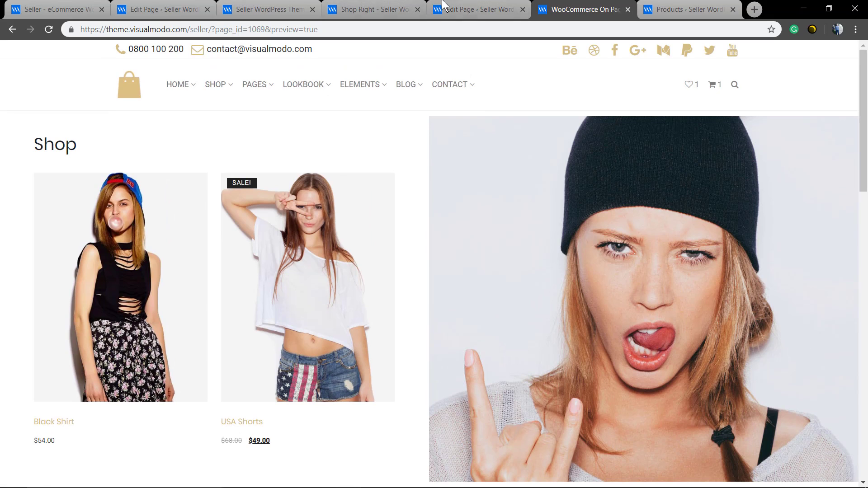
- Turn off Full height row for the first row, save, and view the preview
click(452, 9)
click(607, 166)
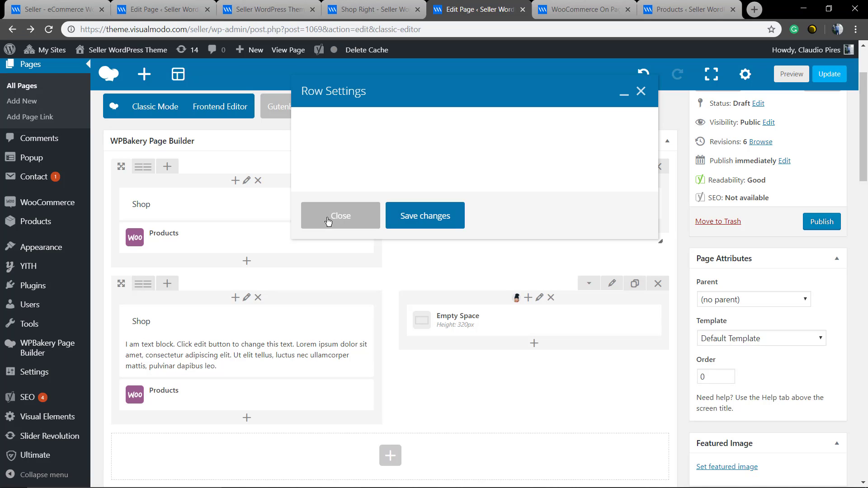
click(327, 296)
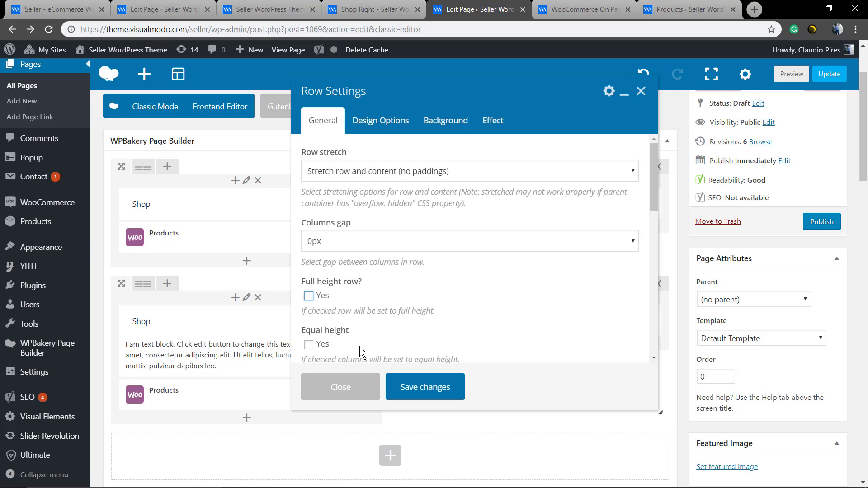
click(422, 396)
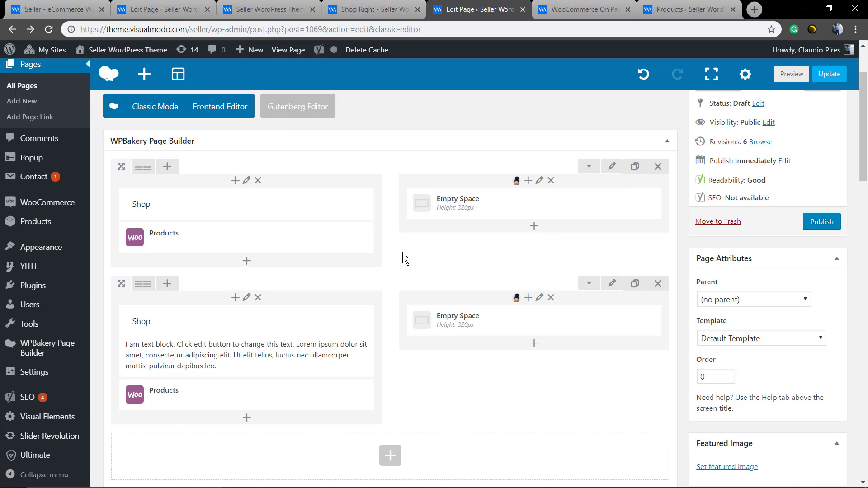
click(616, 166)
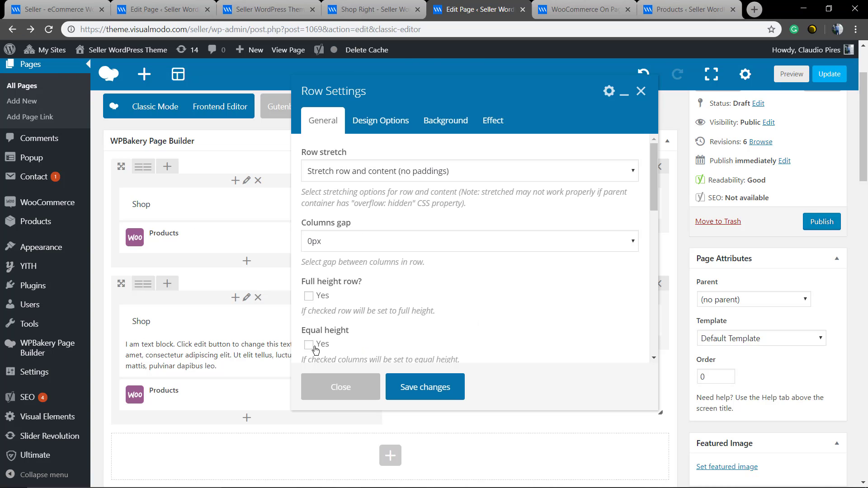
click(411, 383)
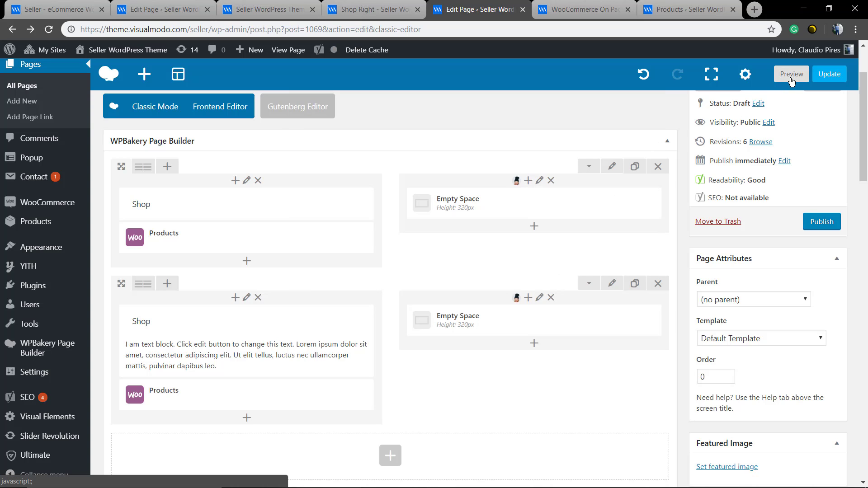
click(616, 6)
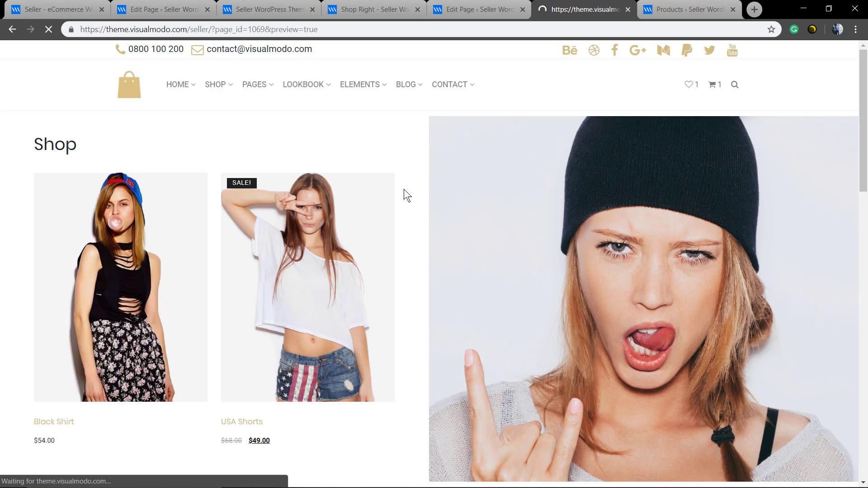
- Back in the editor, drag the second row's Empty Space column left of the Shop column
scroll(409, 181, down, 5)
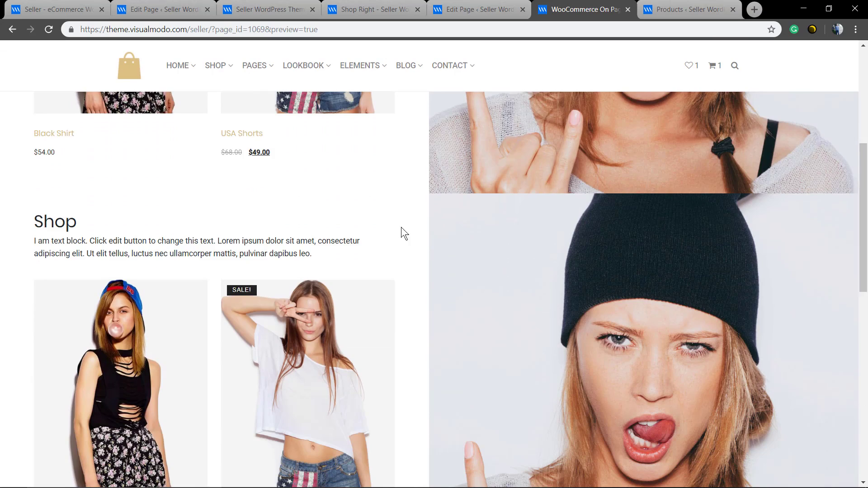
scroll(395, 231, down, 2)
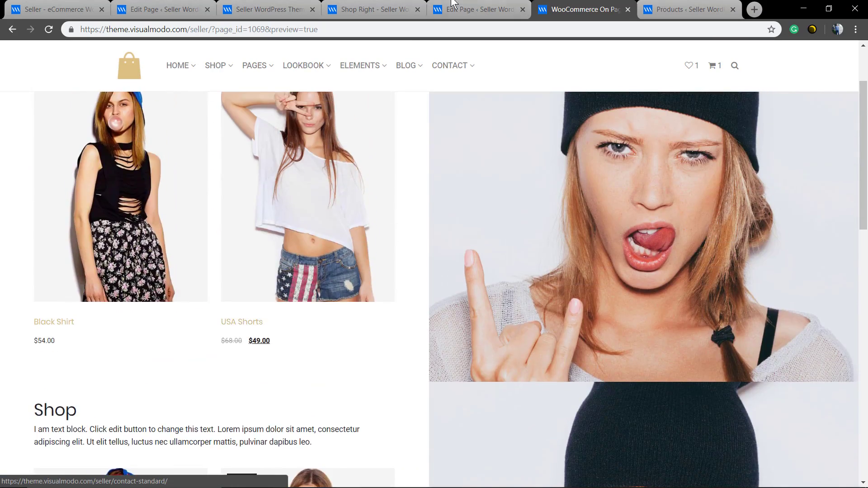
key(ctrl+shift+Tab)
scroll(445, 198, down, 2)
drag(517, 202, 345, 237)
- Give the second row equal-height columns with Full height row turned off
click(612, 189)
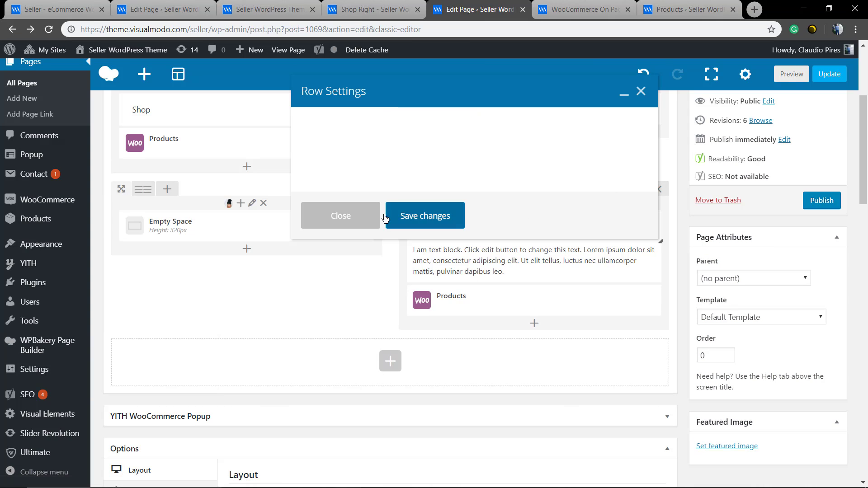
click(315, 302)
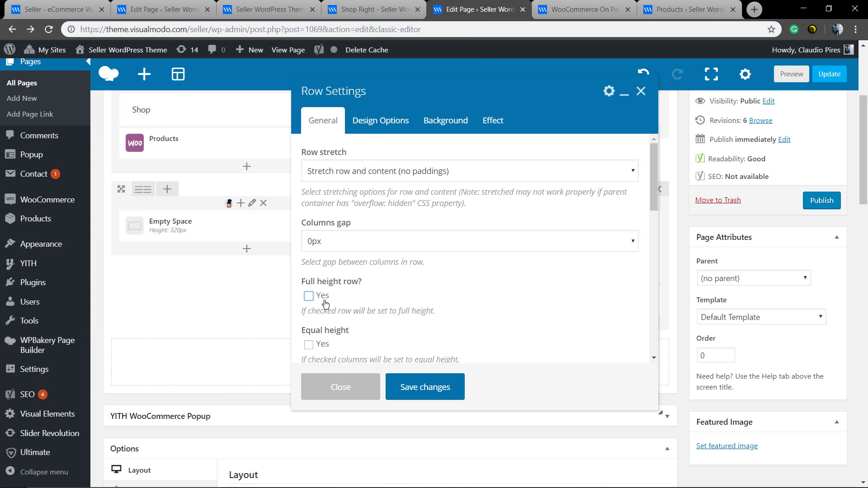
click(321, 347)
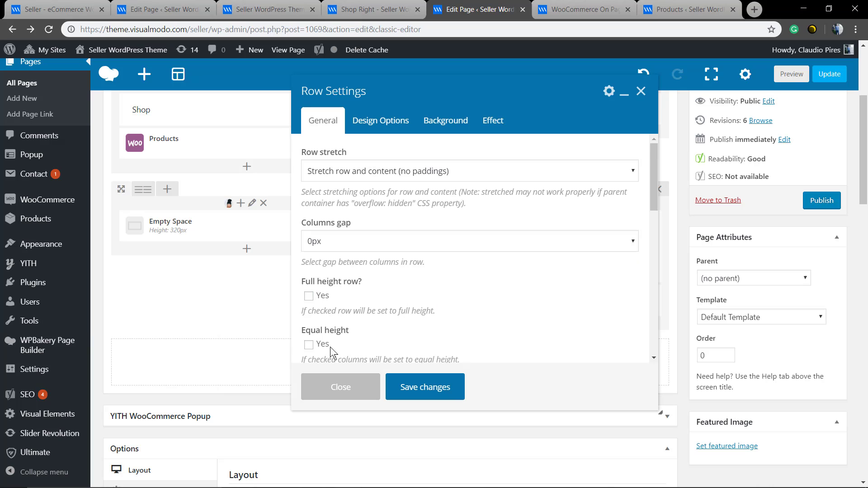
click(448, 390)
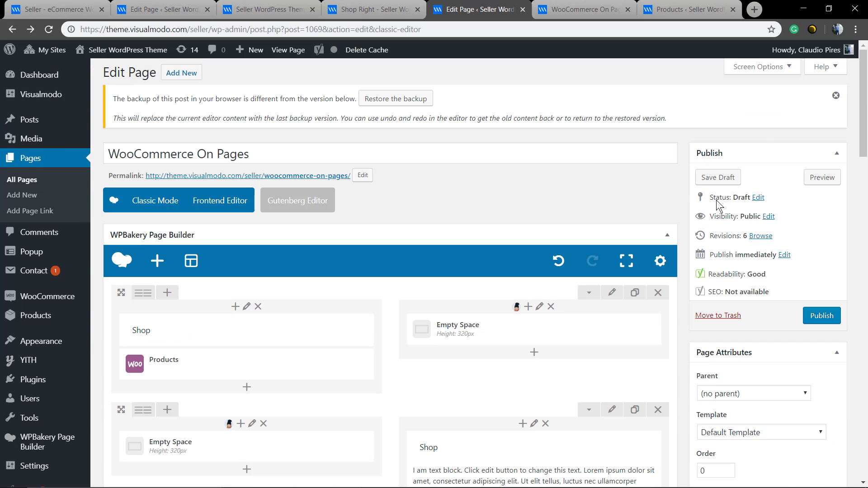
- Preview the alternating photo and Shop rows, then return to the page editor
click(822, 177)
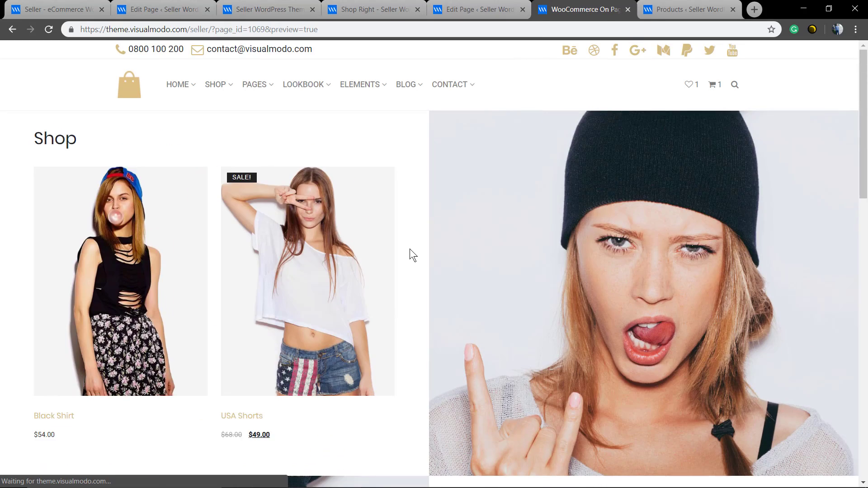
scroll(409, 249, down, 10)
scroll(410, 248, up, 10)
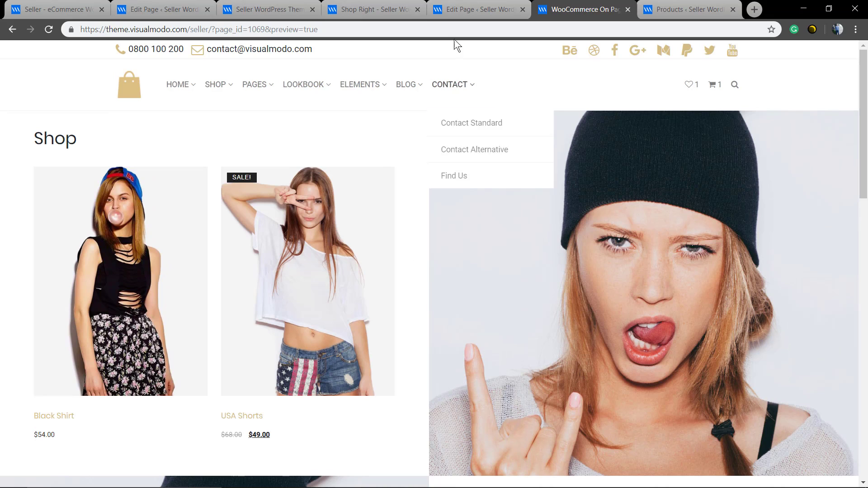
click(480, 9)
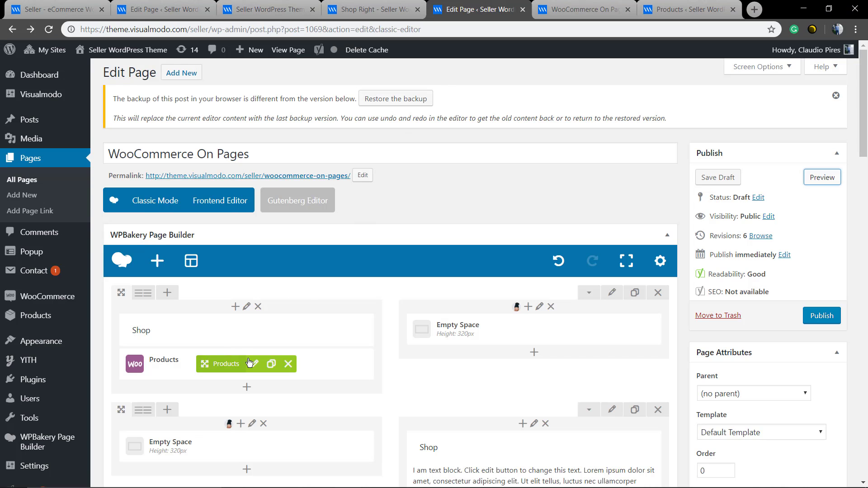
scroll(235, 352, down, 2)
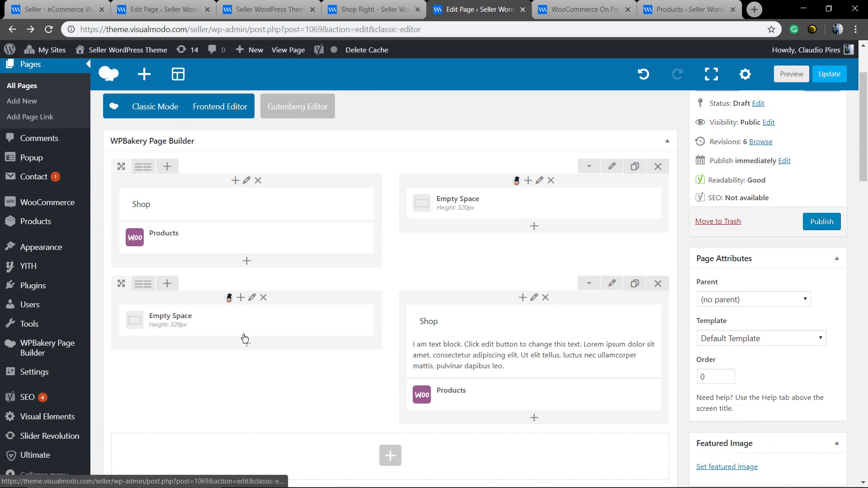
- Open the page in the WPBakery Frontend Editor, leaving the backend editor
click(221, 109)
click(472, 96)
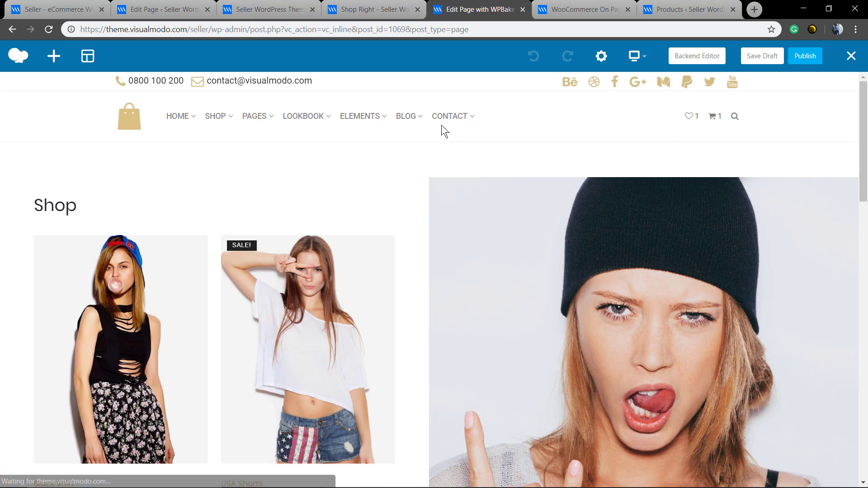
mouse_move(438, 181)
scroll(500, 175, down, 3)
scroll(215, 264, down, 2)
click(215, 263)
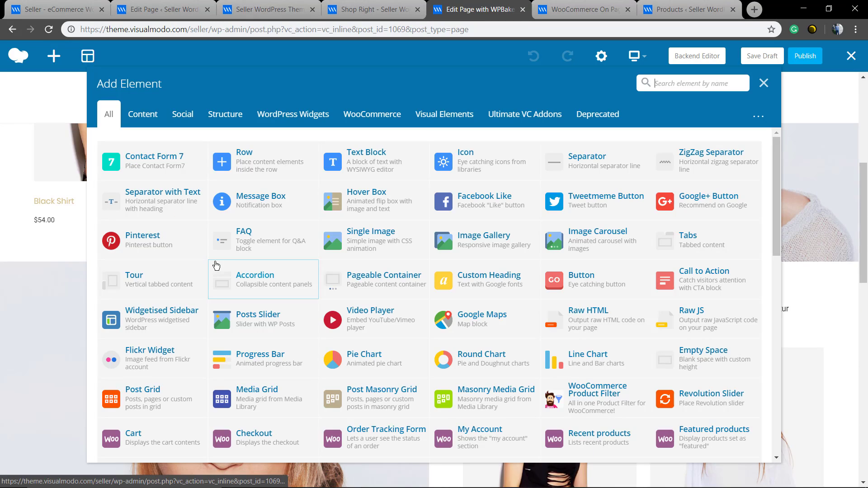
click(764, 84)
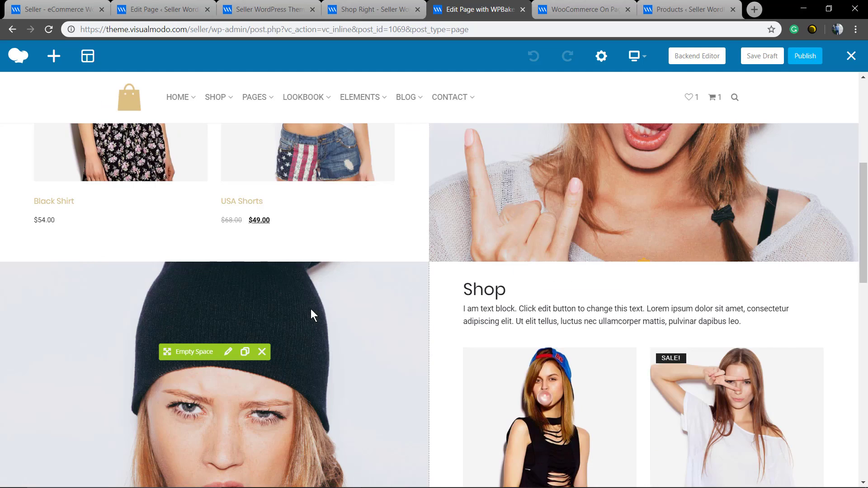
scroll(311, 309, down, 5)
scroll(224, 325, up, 3)
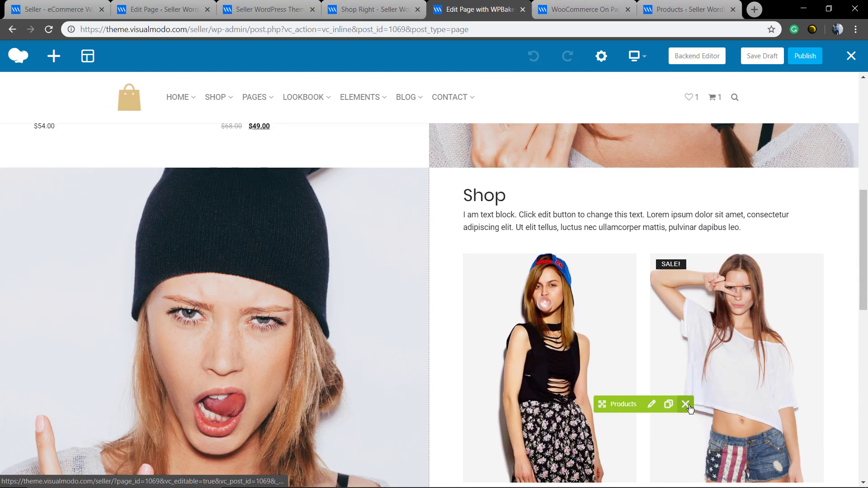
- Delete the second row's Products element and search the element list for 'pos'
click(684, 403)
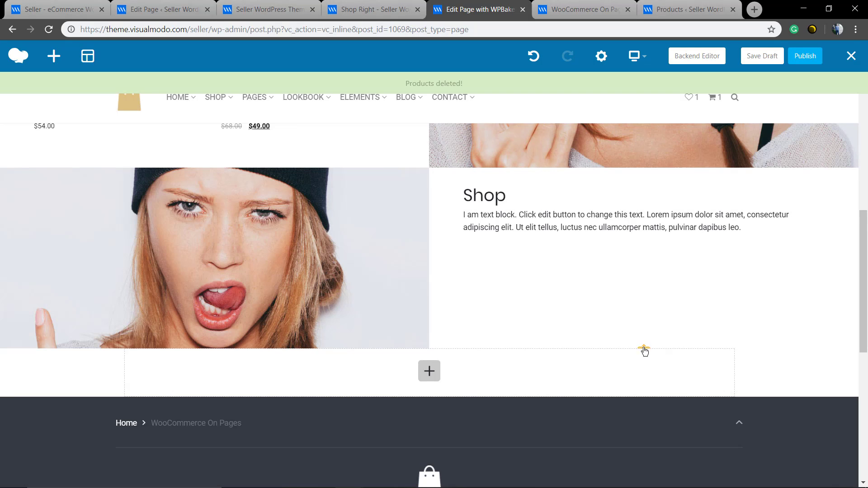
key(ctrl+minus)
key(ctrl+plus)
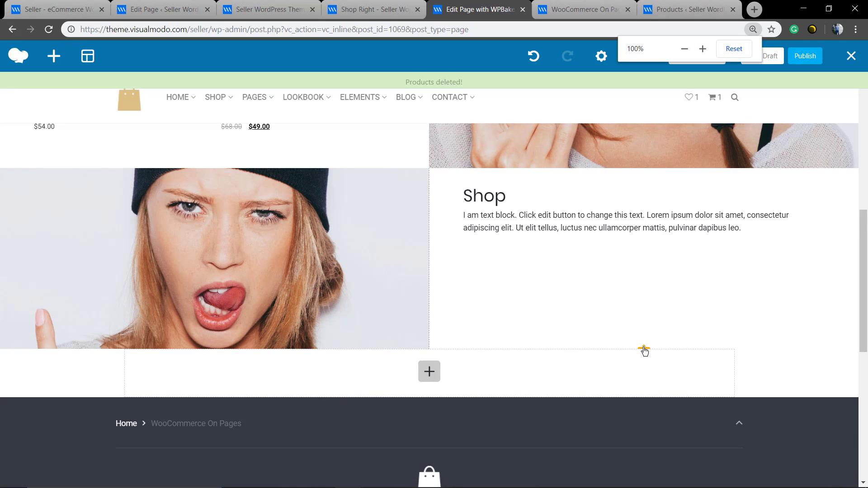
click(644, 350)
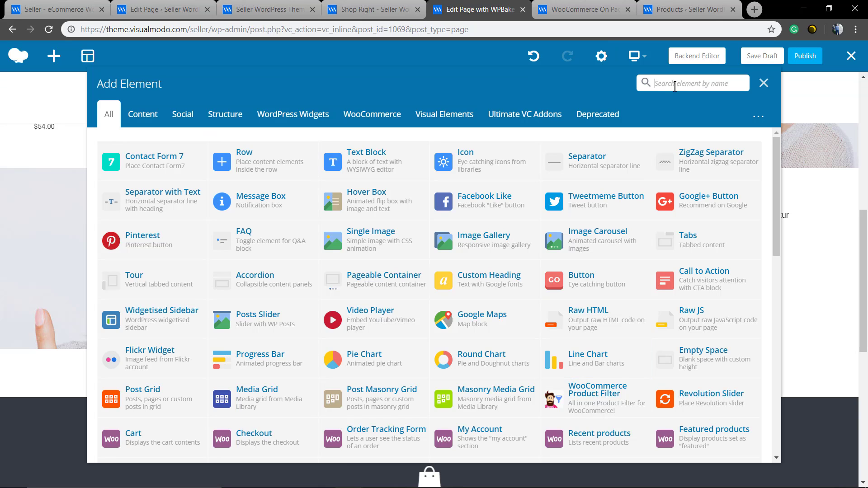
text(posts)
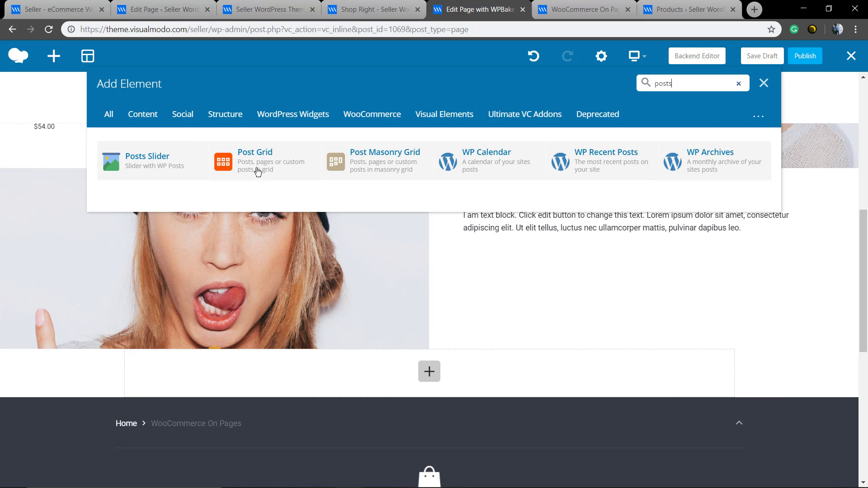
- Add a Post Grid with data source Product and 2 total items, and save it
click(253, 163)
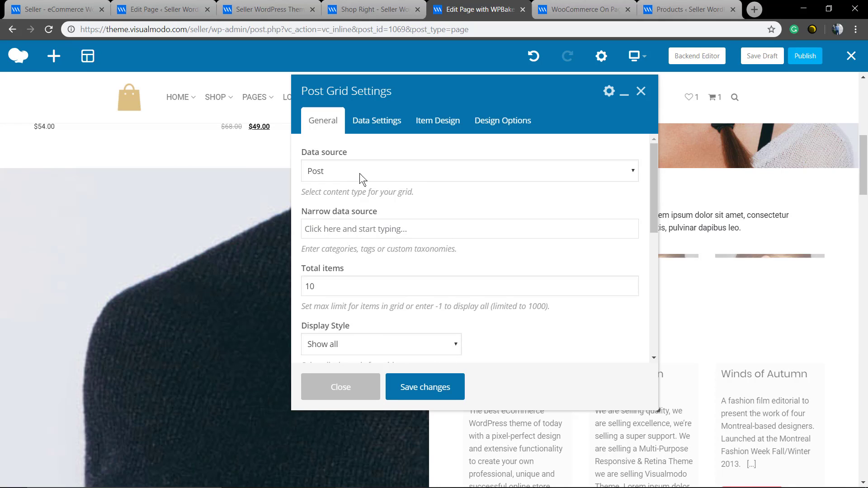
click(363, 170)
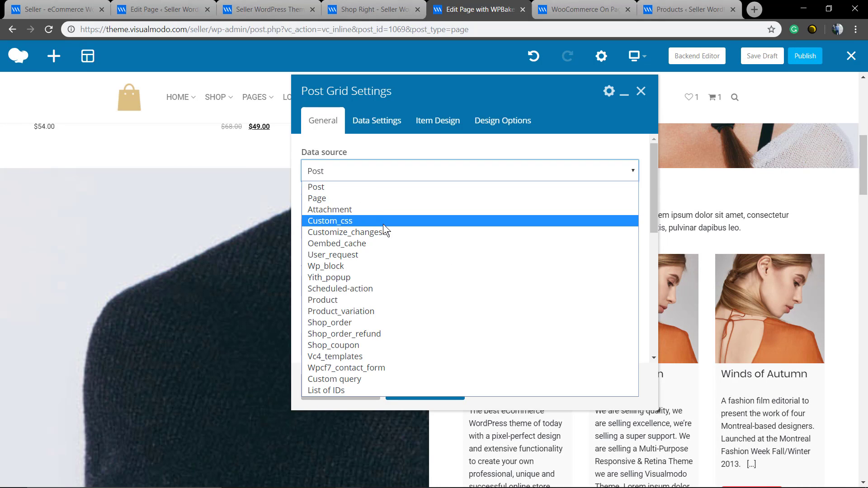
click(386, 302)
double_click(359, 282)
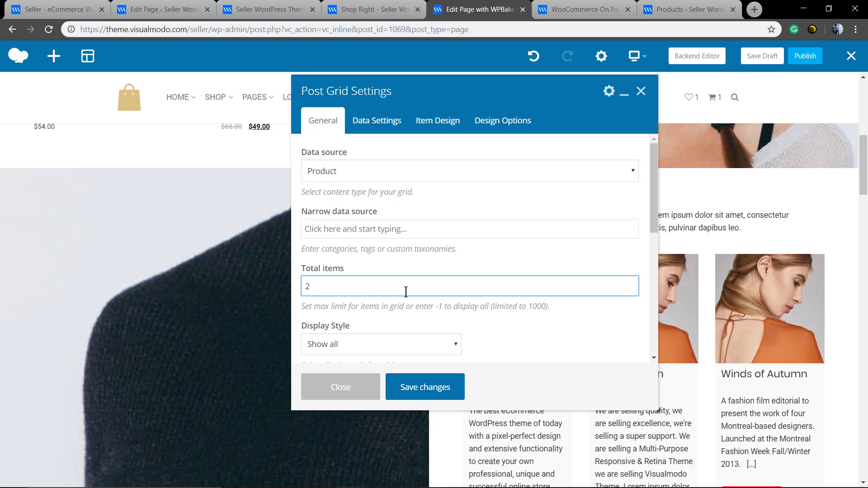
click(419, 388)
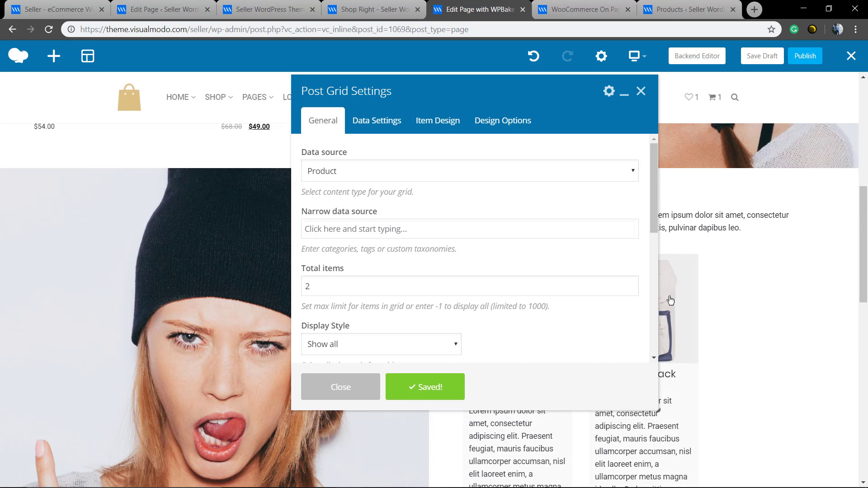
scroll(769, 316, up, 5)
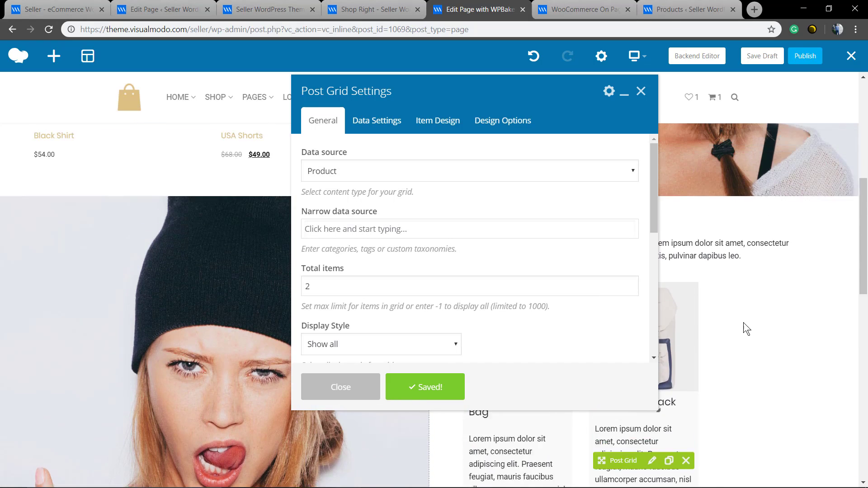
scroll(728, 321, down, 2)
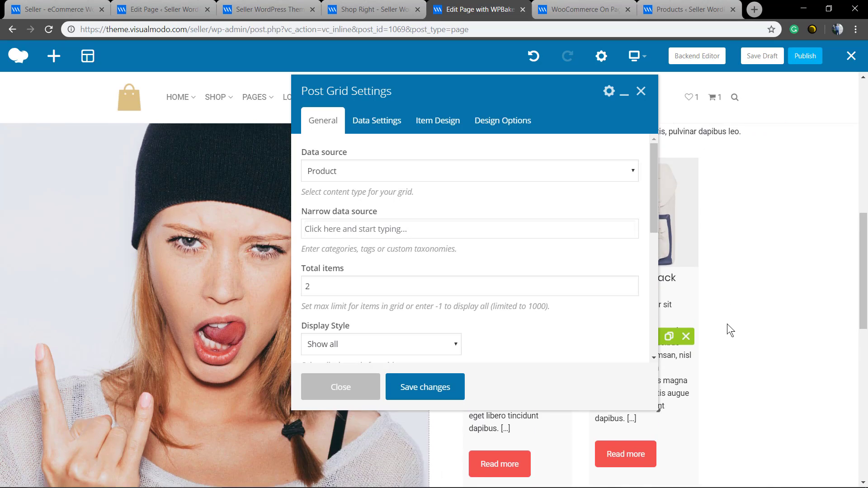
scroll(727, 324, down, 2)
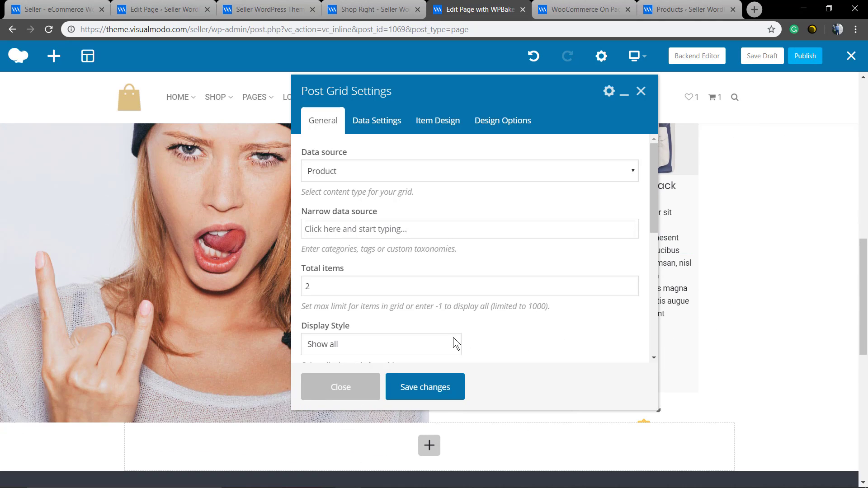
- Set the Post Grid's element template to 'Basic grid: No animation', save, and close settings
click(387, 124)
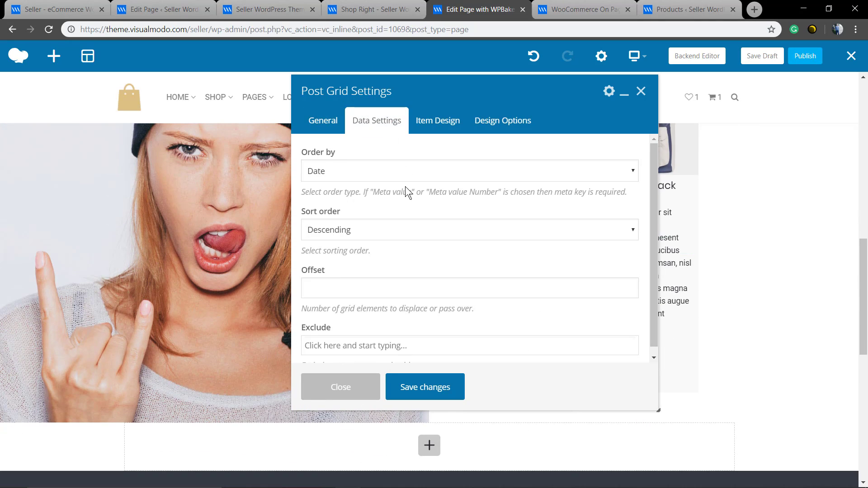
click(447, 126)
click(375, 172)
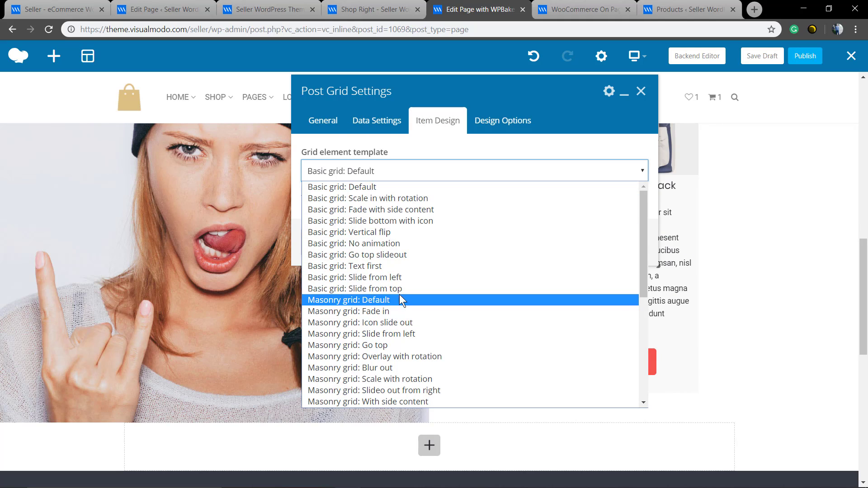
click(398, 244)
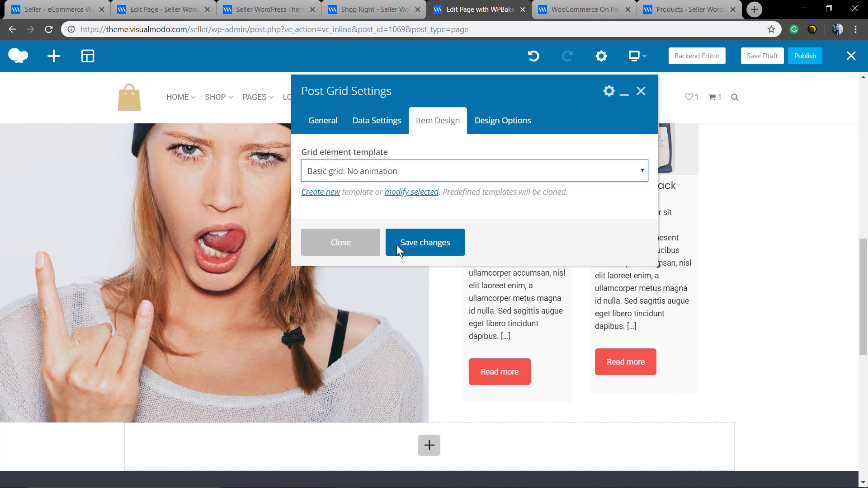
click(426, 241)
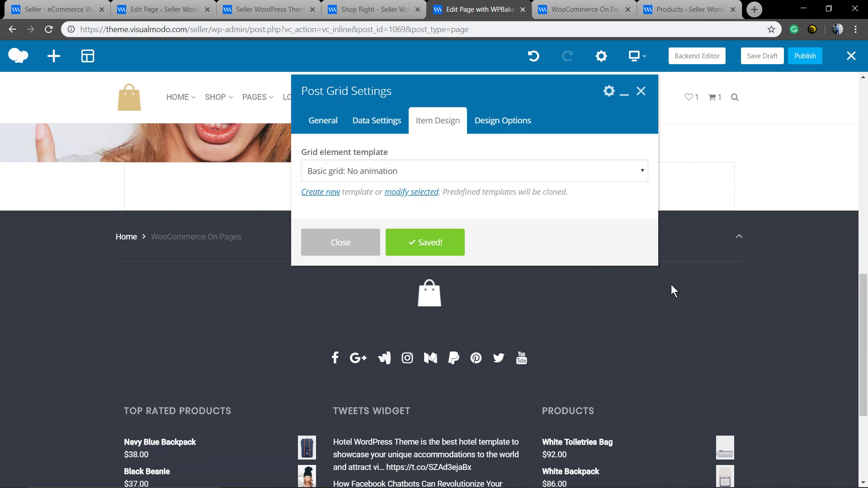
scroll(734, 294, down, 1)
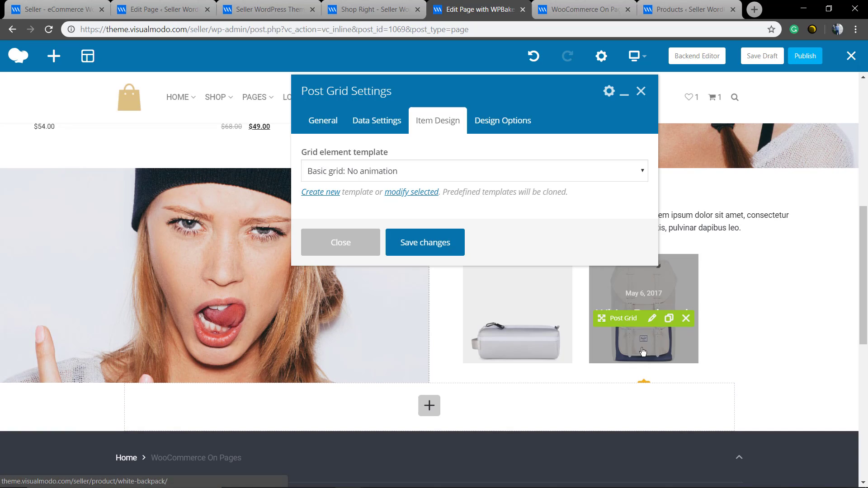
scroll(541, 375, up, 2)
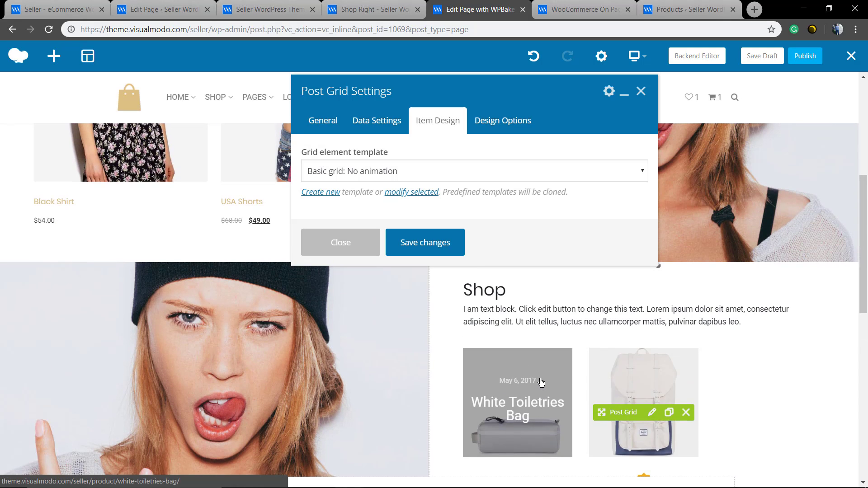
click(356, 253)
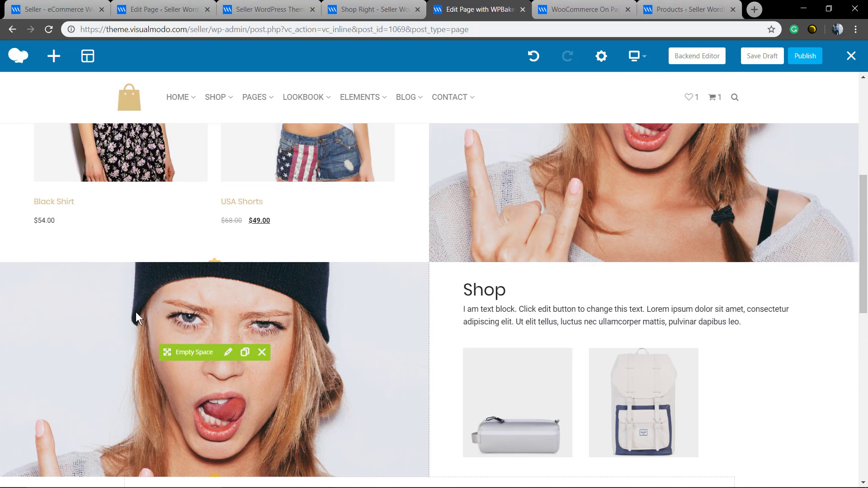
scroll(515, 276, down, 4)
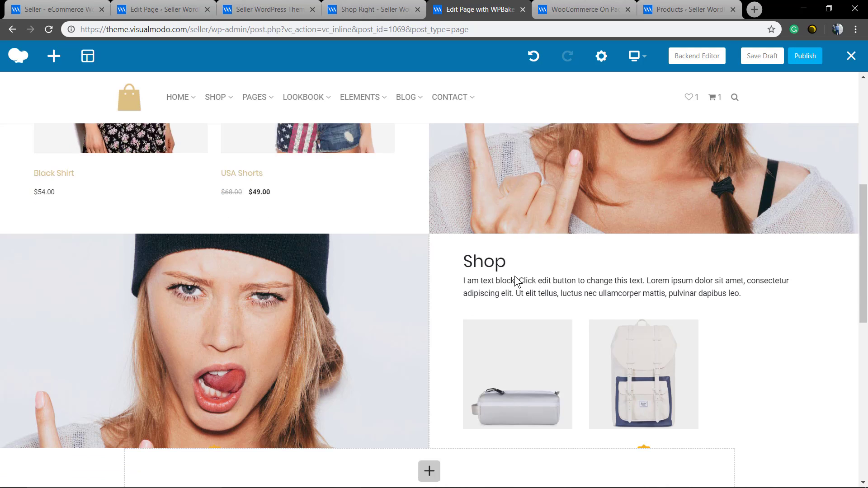
- Open the lower Empty Space column's settings at its Design Options
scroll(383, 333, up, 5)
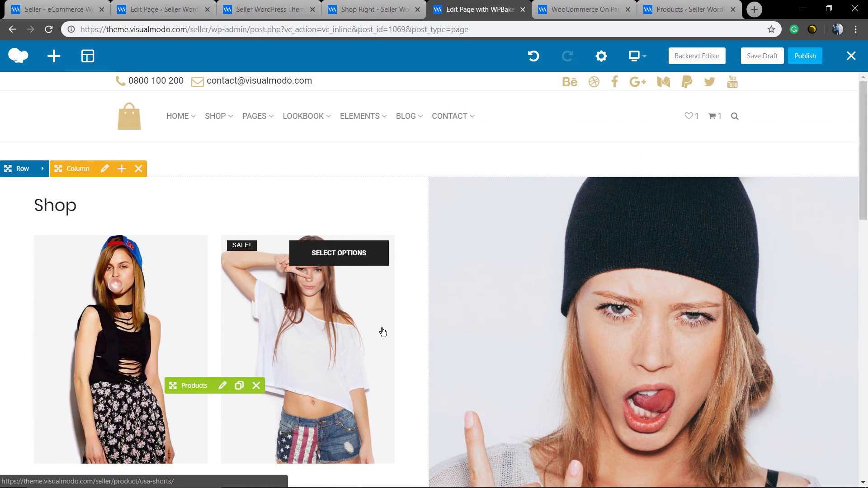
scroll(427, 273, down, 6)
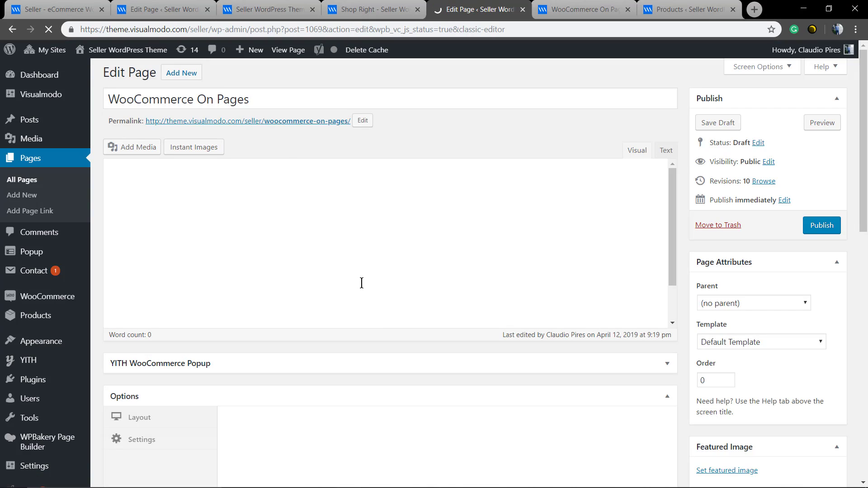
scroll(360, 278, down, 2)
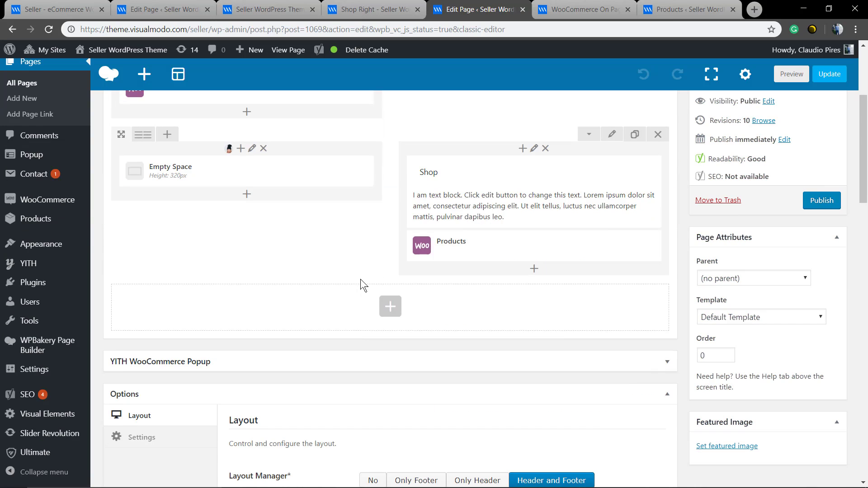
scroll(359, 279, up, 1)
scroll(360, 279, up, 3)
scroll(397, 313, down, 5)
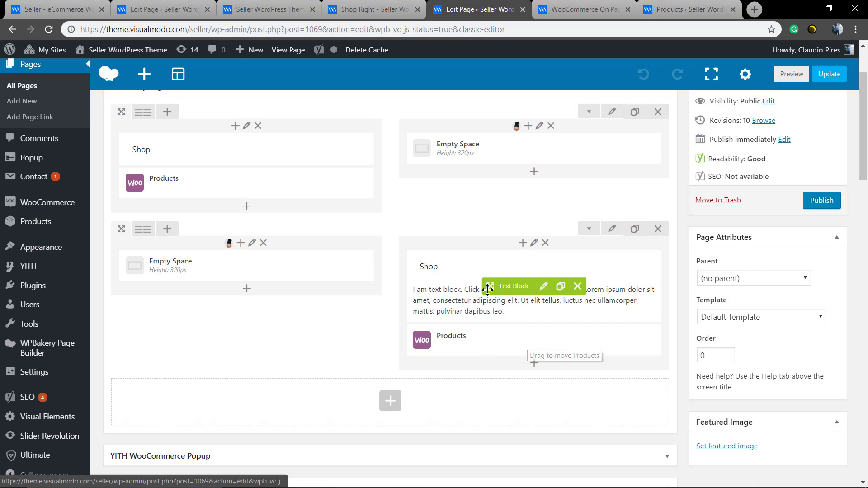
scroll(347, 304, up, 3)
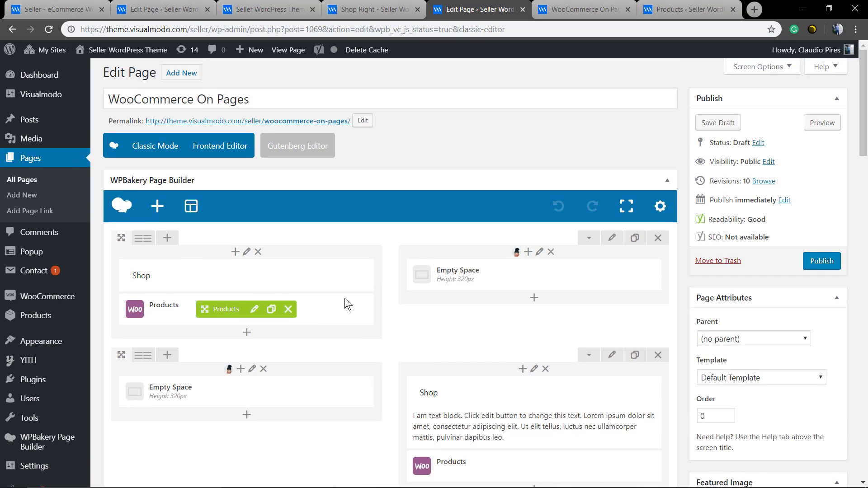
click(253, 370)
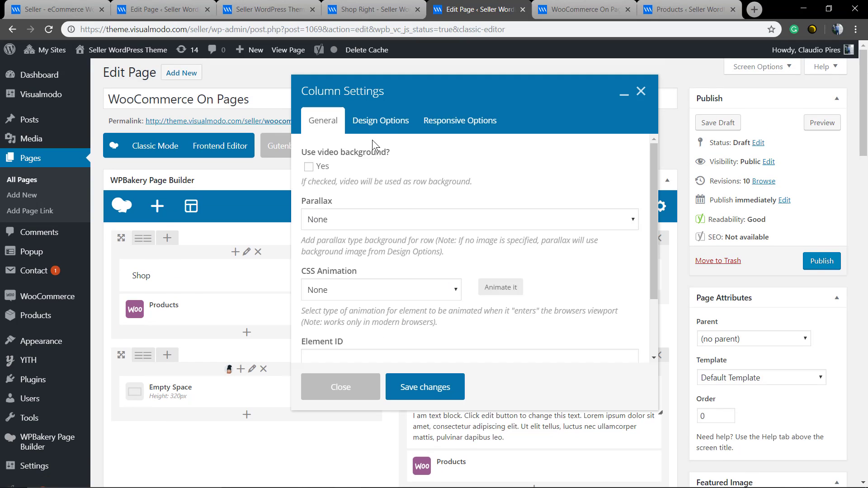
click(381, 128)
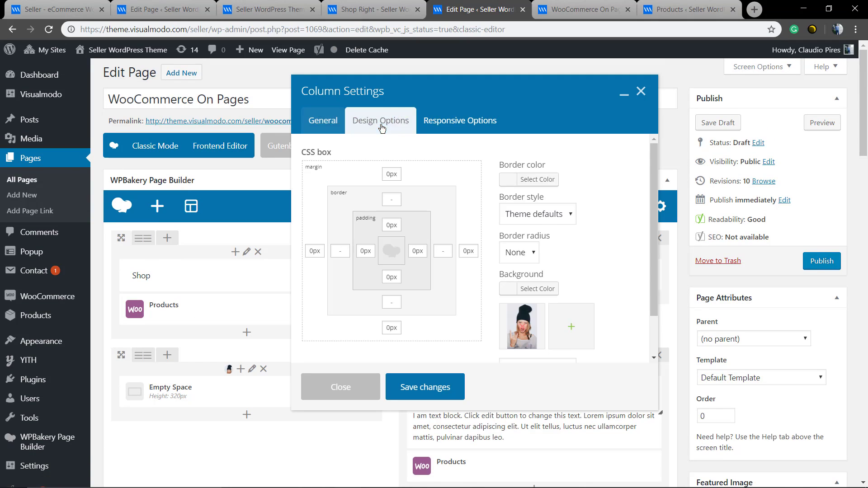
- Replace the column's background image with the skateboard-girl photo seller-19.jpg
click(572, 327)
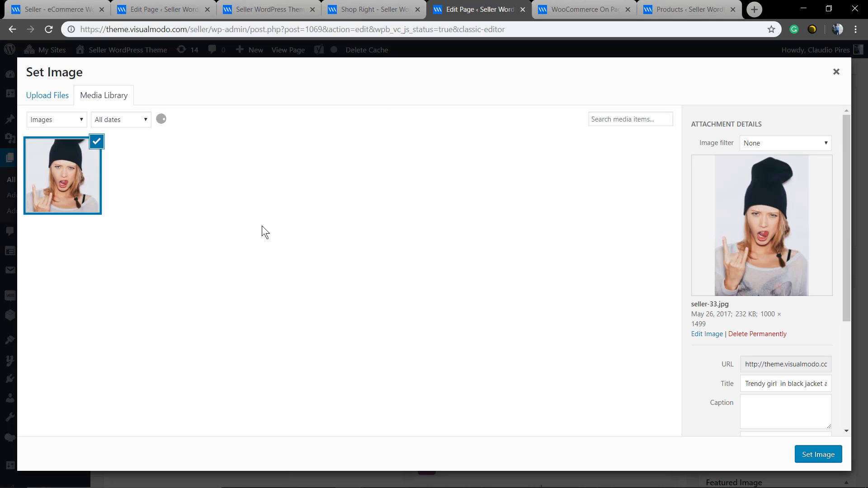
scroll(172, 280, down, 4)
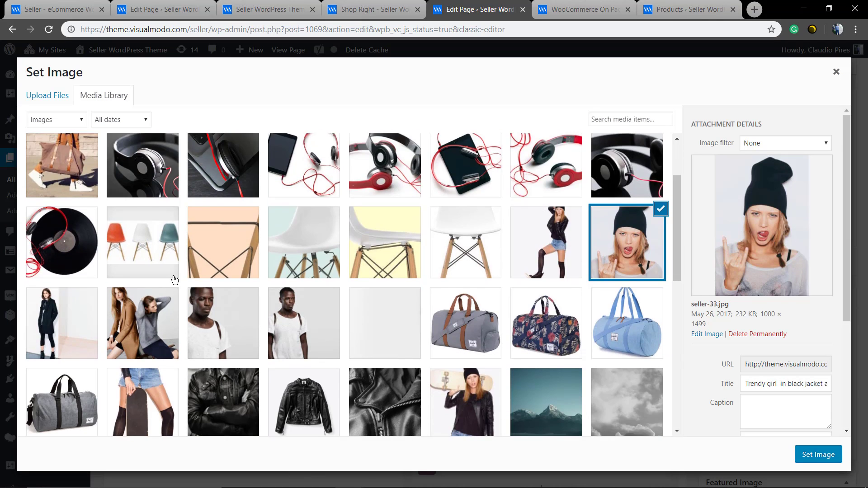
scroll(449, 347, down, 2)
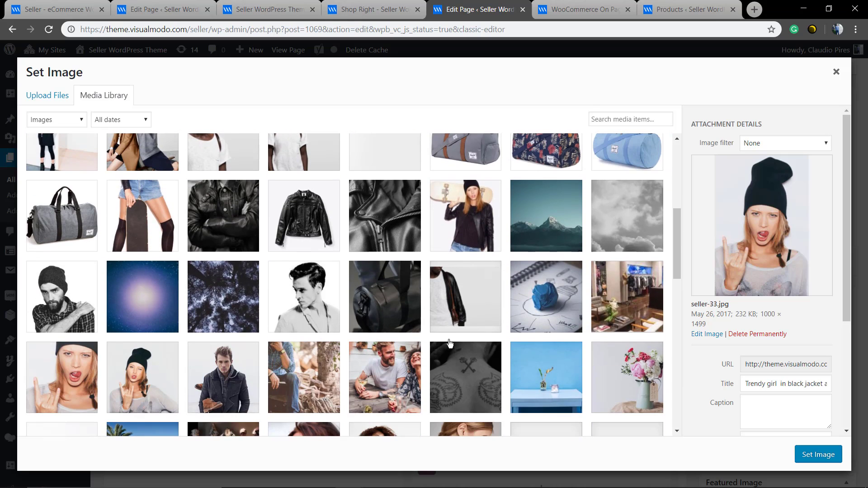
click(468, 216)
click(810, 454)
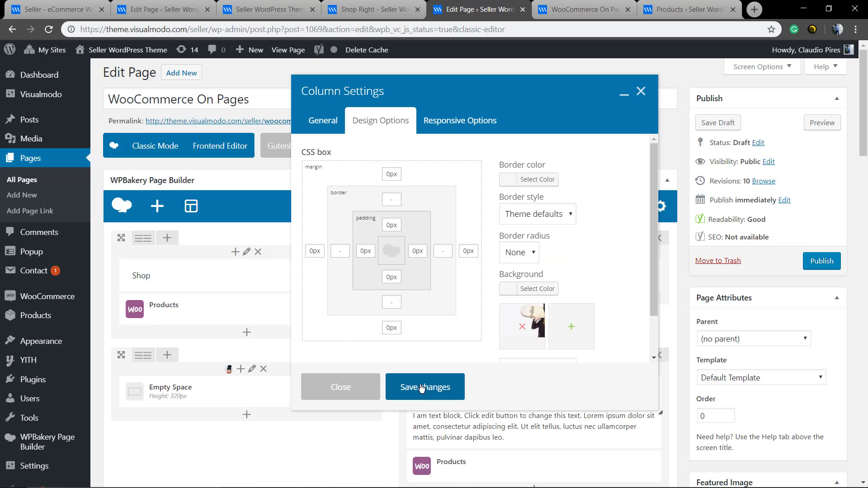
- Keep the skateboard column background and remove Black Shirt and USA Shorts from the lower Products element
click(421, 388)
scroll(376, 338, down, 3)
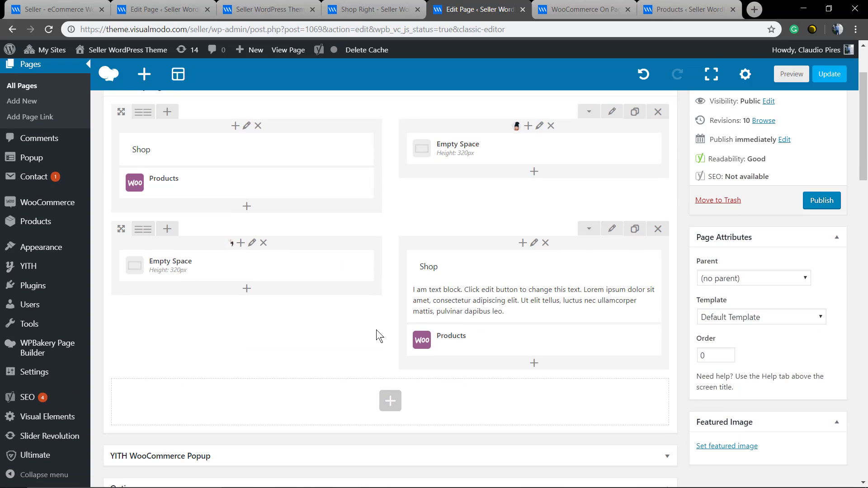
click(542, 341)
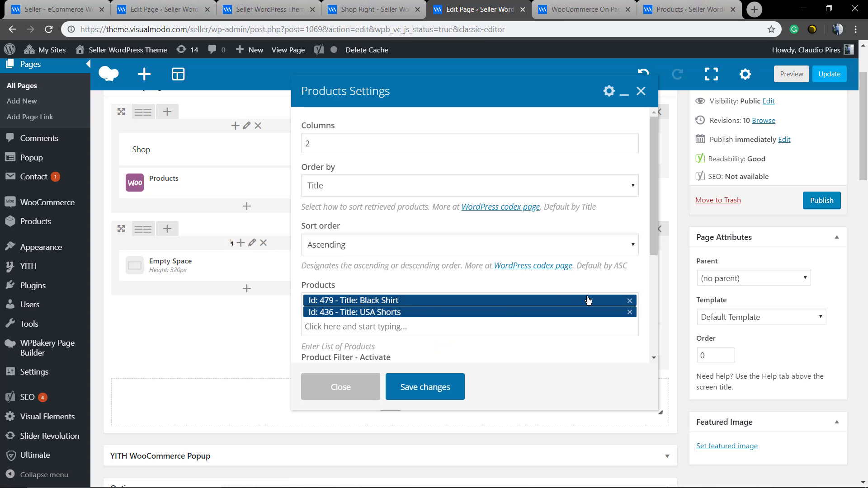
click(630, 301)
click(630, 302)
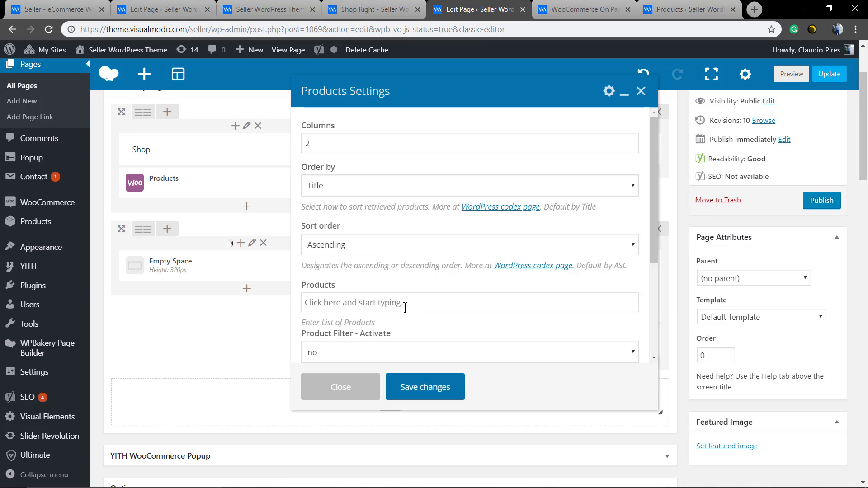
- Add Black Beanie and Black Frame to the lower Products element and save the selection
text(black)
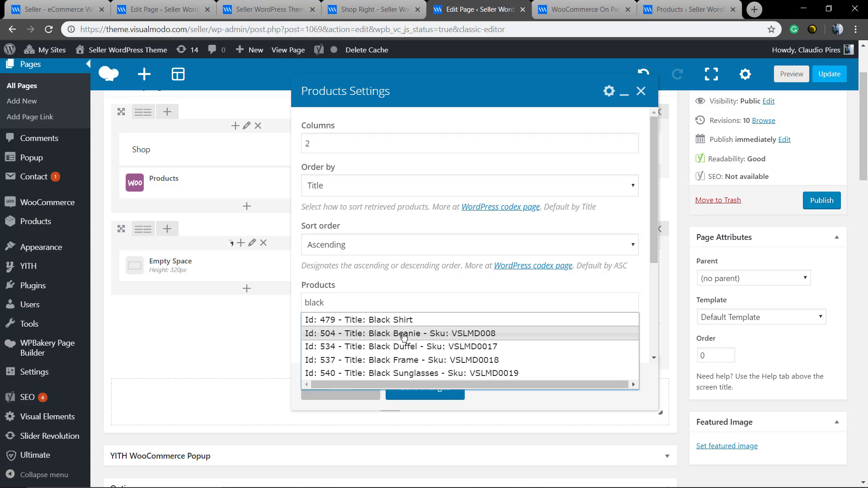
click(398, 334)
text(bl)
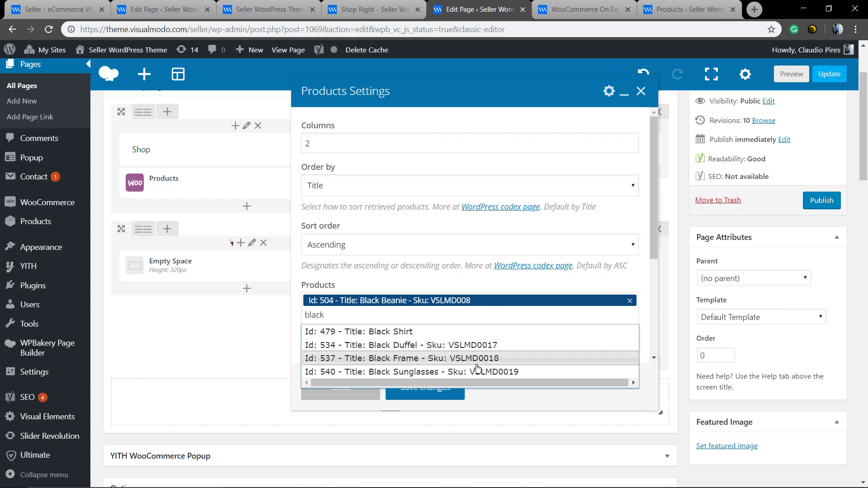
click(413, 360)
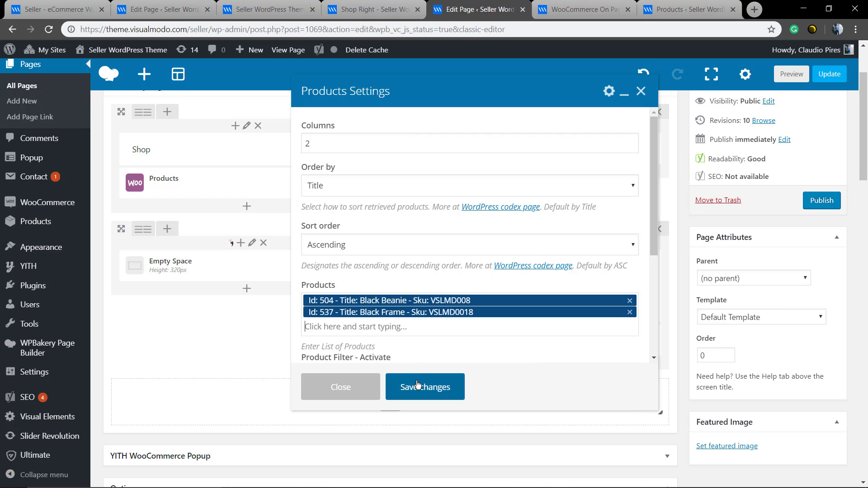
click(414, 388)
- Preview the live page showing the skateboard photo beside Black Beanie ($37.00) and Black Frame ($27.00)
scroll(497, 344, up, 3)
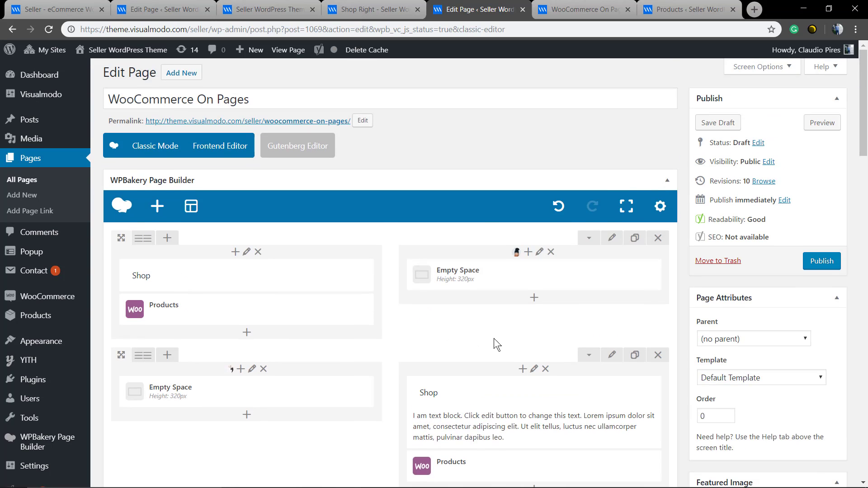
click(822, 122)
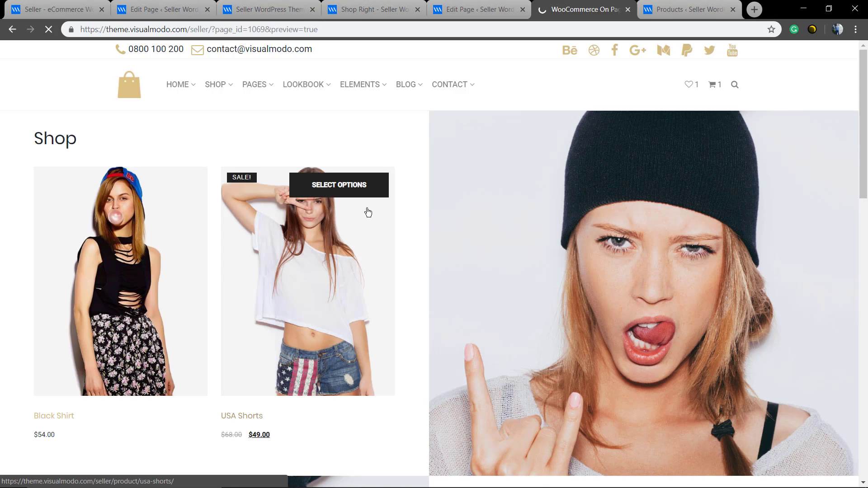
scroll(403, 210, down, 6)
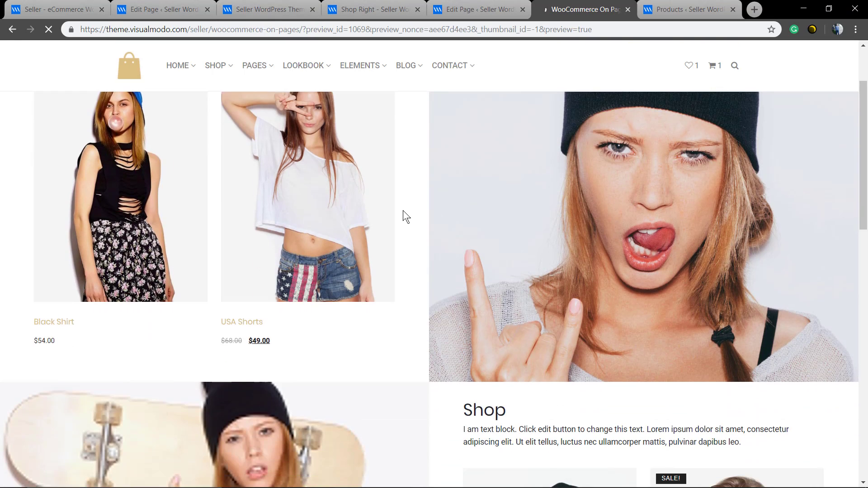
scroll(403, 210, down, 6)
scroll(402, 209, up, 6)
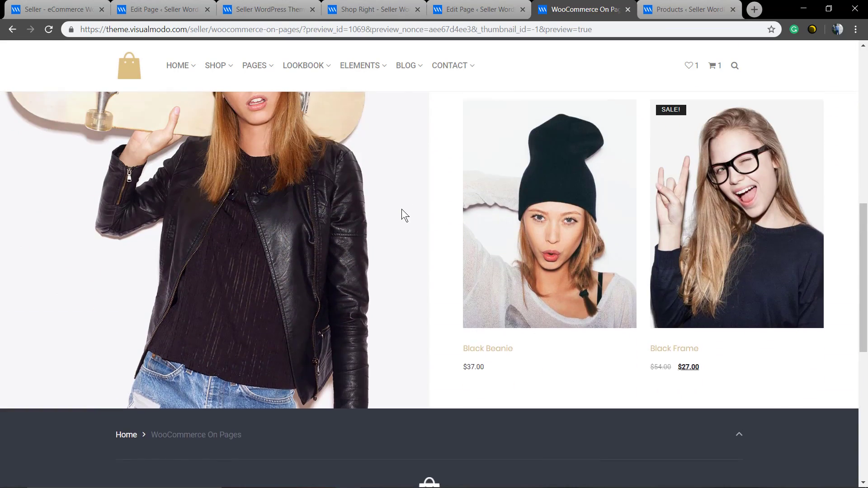
scroll(402, 208, up, 5)
- Finish checking the preview, then return to the page editor at the bottom of the WPBakery layout
scroll(401, 209, down, 11)
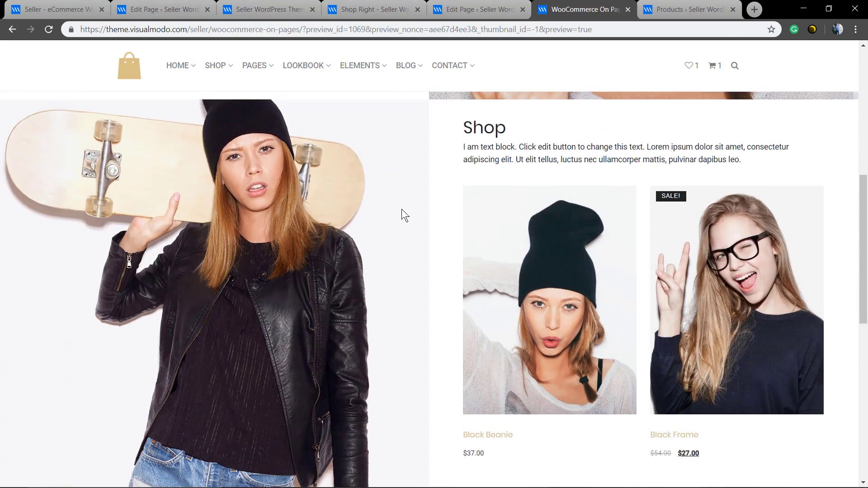
scroll(402, 209, up, 9)
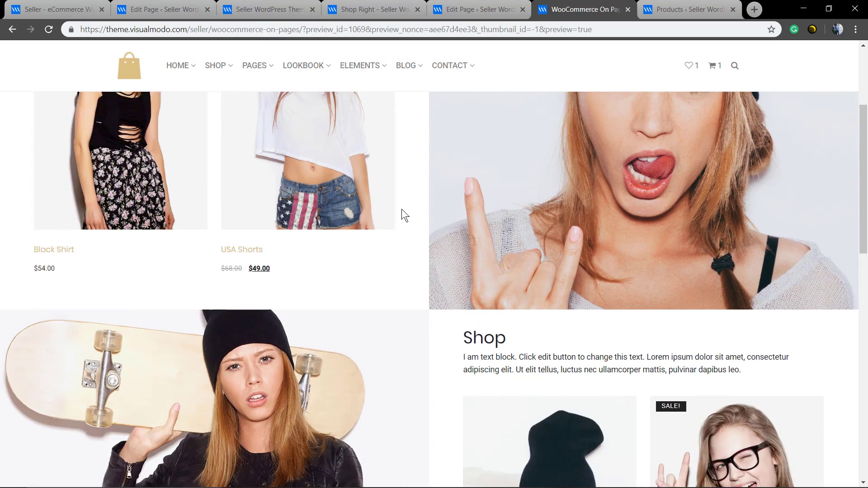
scroll(402, 209, down, 3)
scroll(401, 209, down, 4)
scroll(402, 209, up, 6)
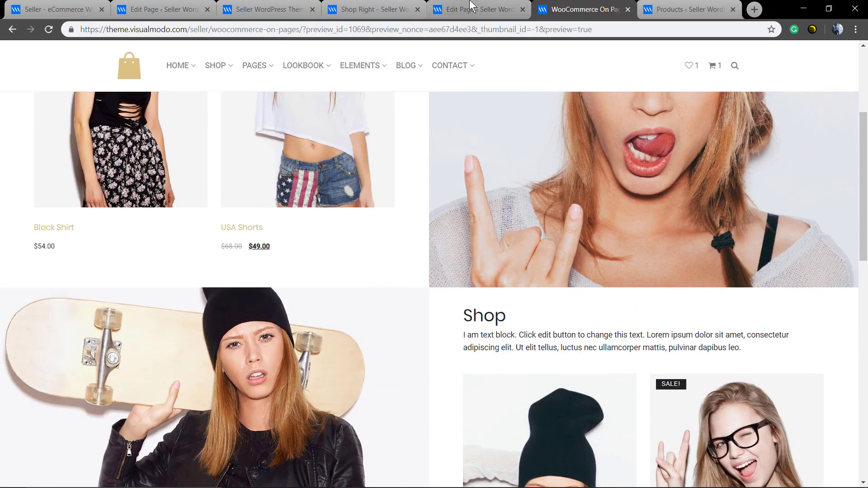
click(479, 9)
scroll(391, 285, down, 7)
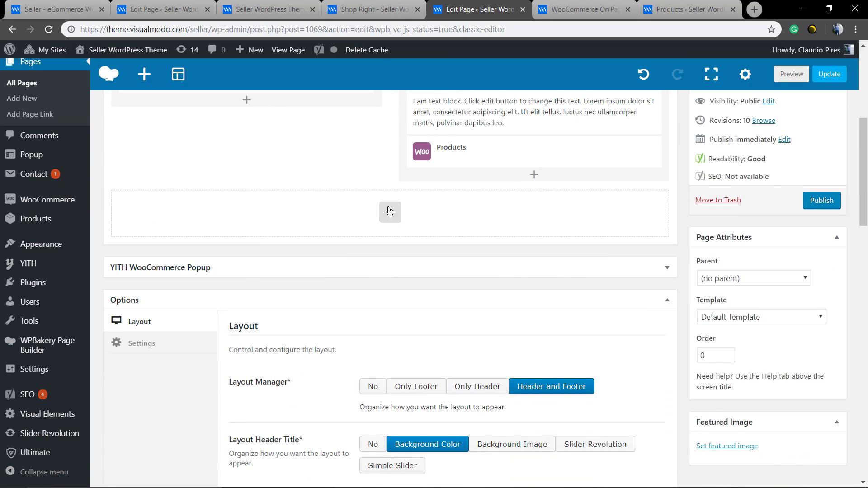
- Add an empty new row at the bottom of the page layout
click(388, 211)
click(253, 158)
click(389, 233)
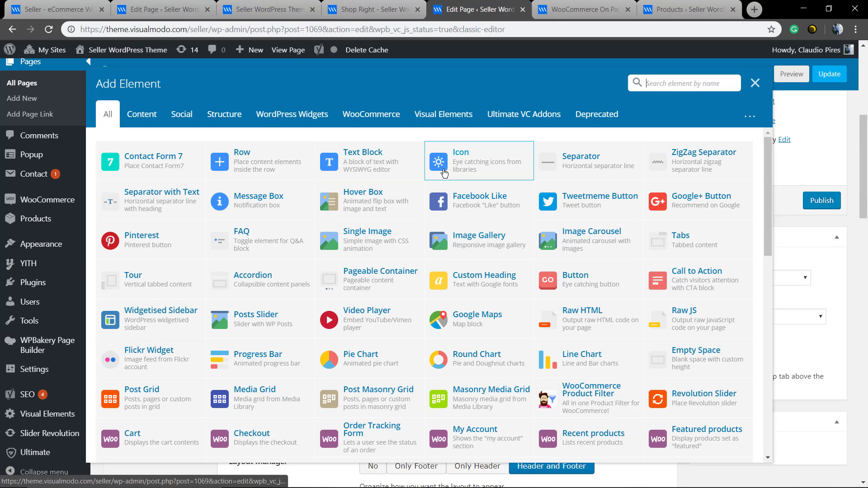
- Insert a text block reading 'Summer Collection' as a centred Heading 1 and save it
click(677, 84)
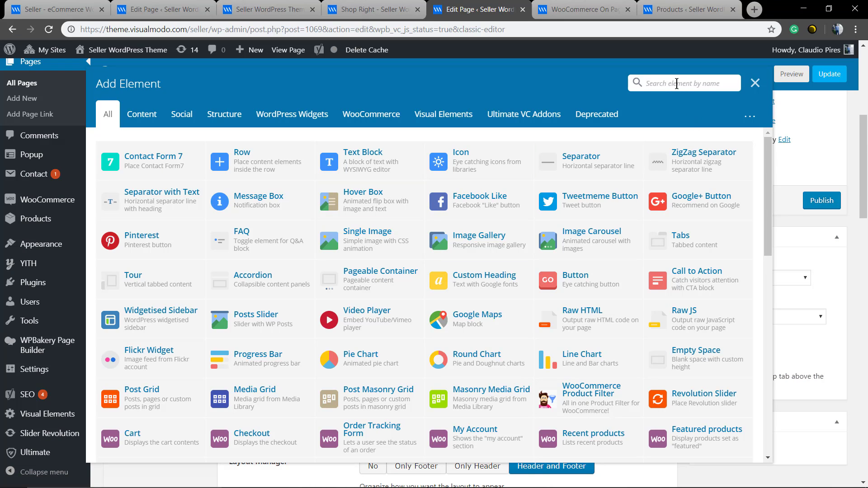
click(320, 178)
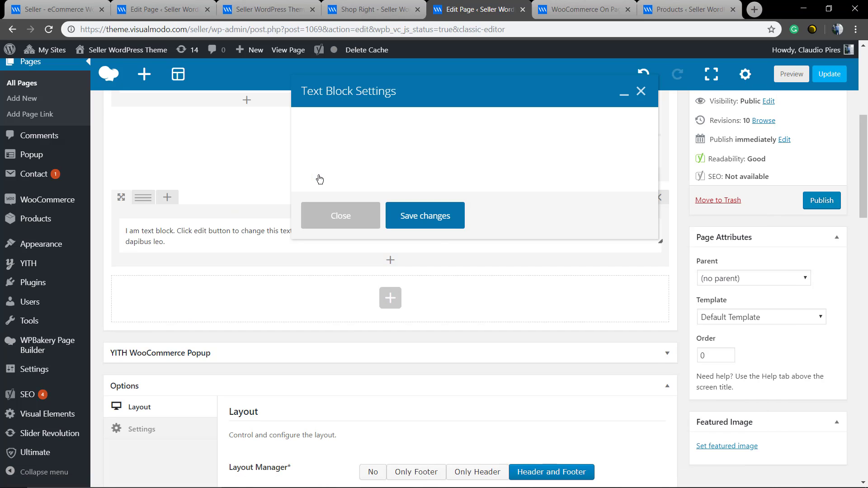
key(ctrl+a)
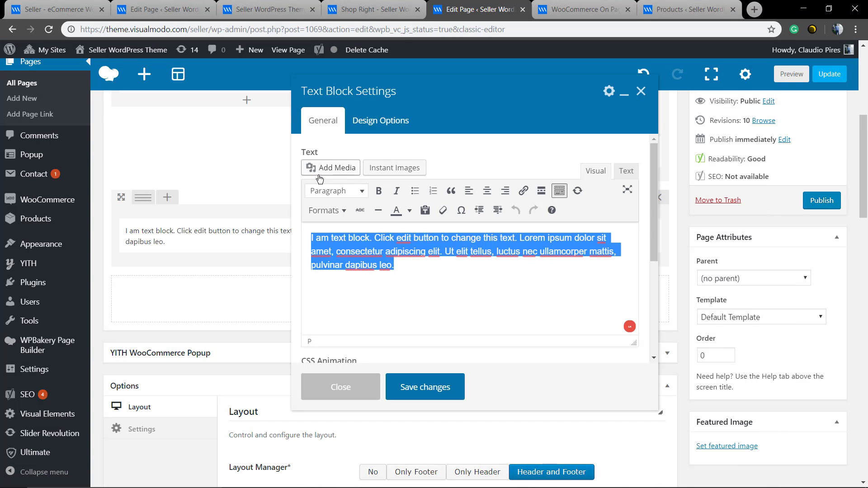
text(Summer Collection)
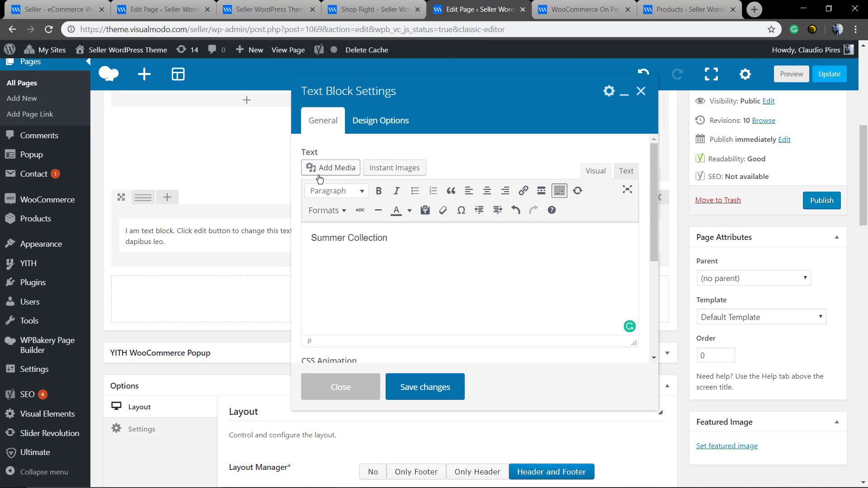
key(alt+shift+1)
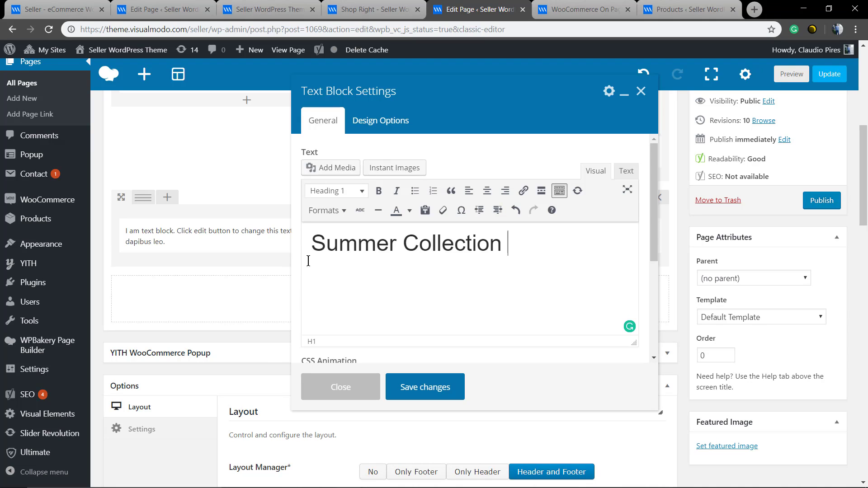
click(487, 191)
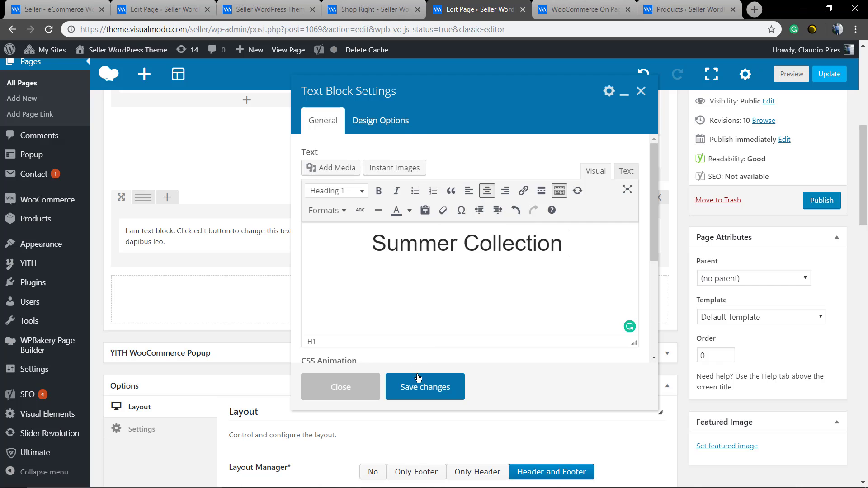
click(422, 387)
- Add a Post Grid element below the Summer Collection heading
click(390, 262)
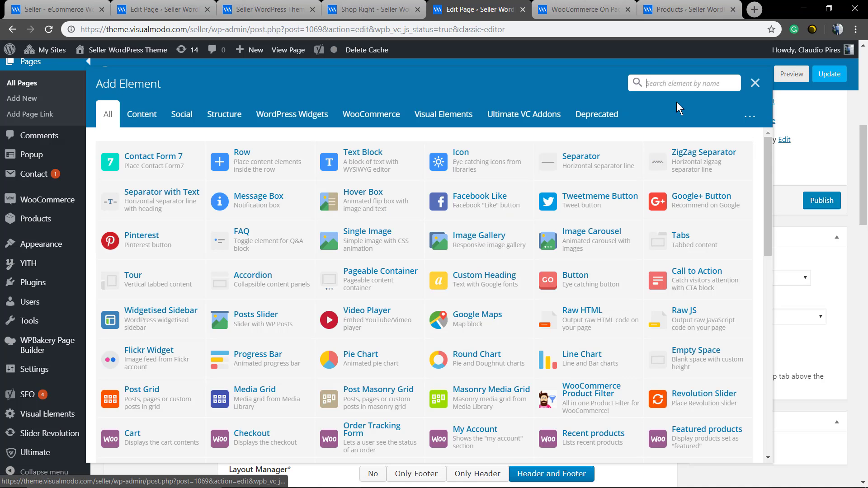
text(posts)
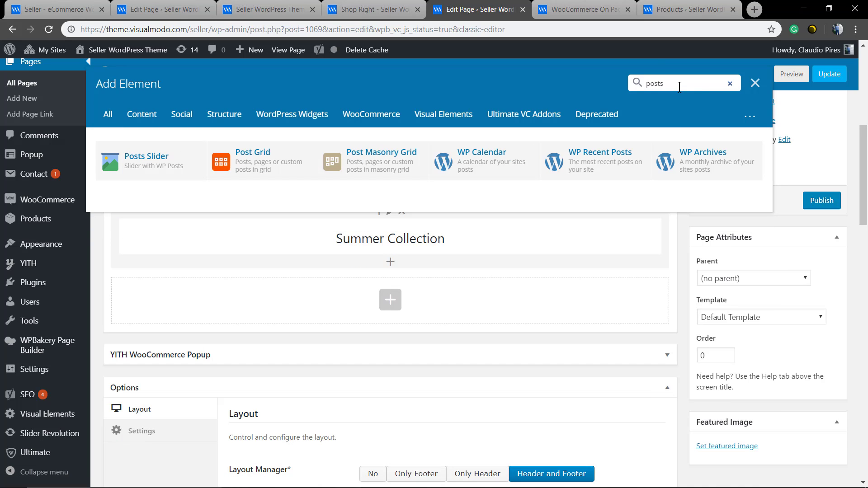
click(251, 158)
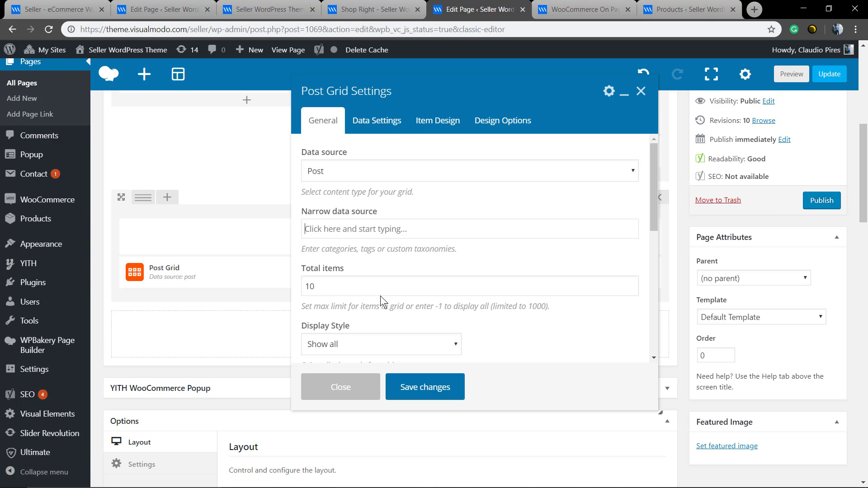
- Set the grid's data source to Product, 4 total items, 4 per row and a 15px gap
click(374, 173)
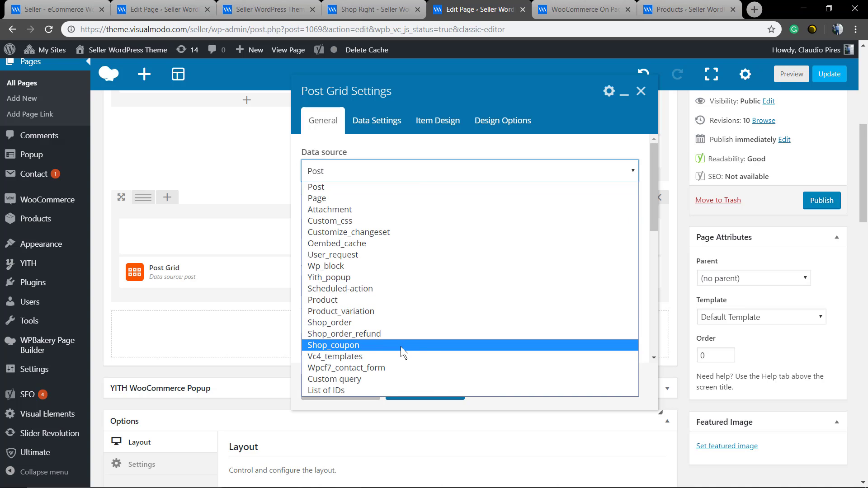
click(379, 300)
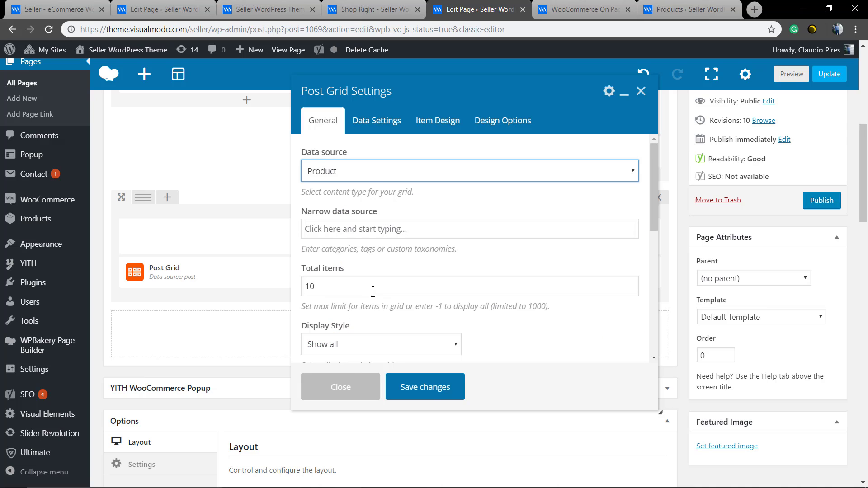
double_click(357, 288)
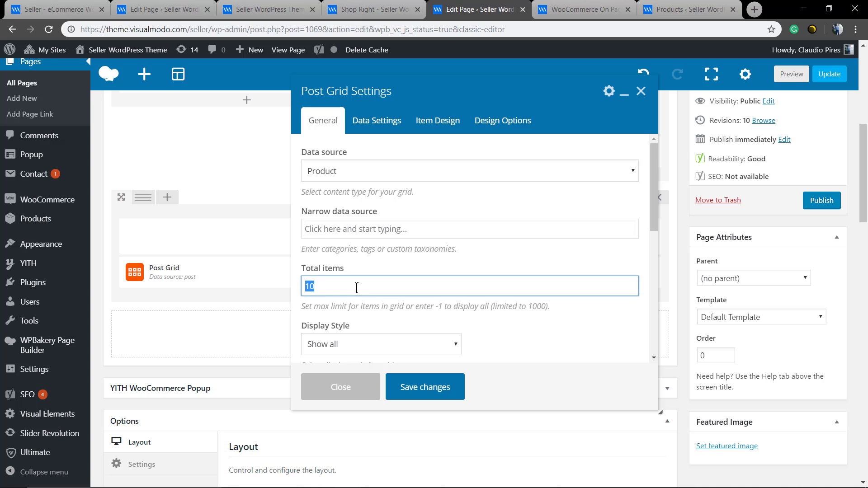
scroll(367, 294, down, 2)
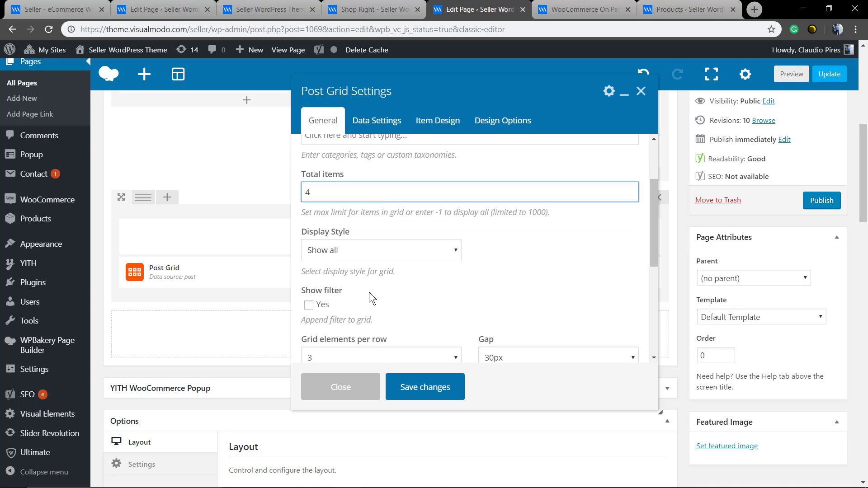
scroll(366, 308, down, 2)
click(367, 267)
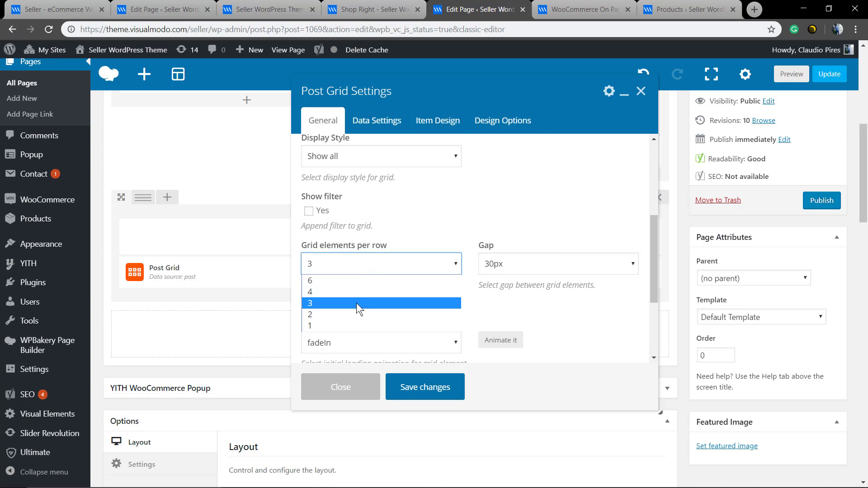
click(352, 293)
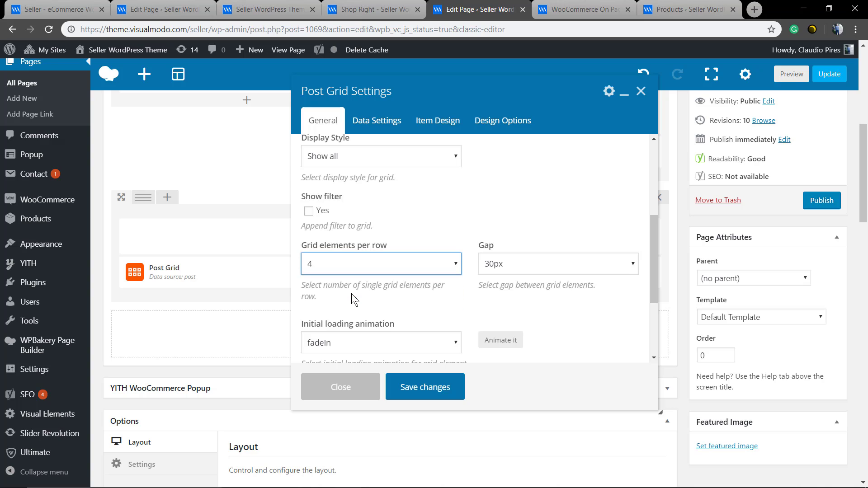
click(545, 266)
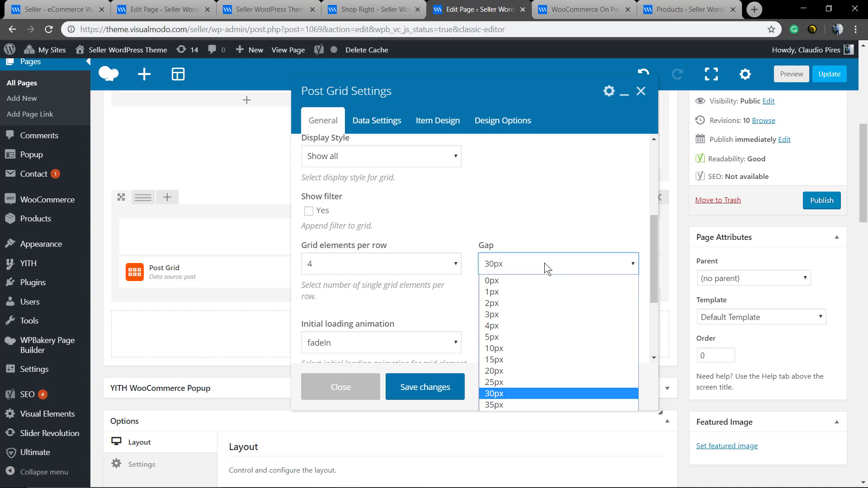
click(534, 362)
- Choose the Basic grid: No animation item template and save the Post Grid
scroll(427, 221, up, 2)
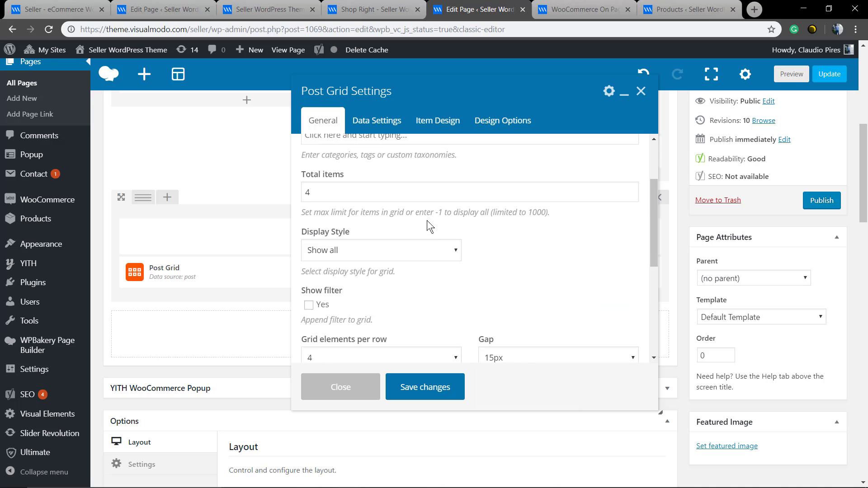
click(397, 125)
click(428, 130)
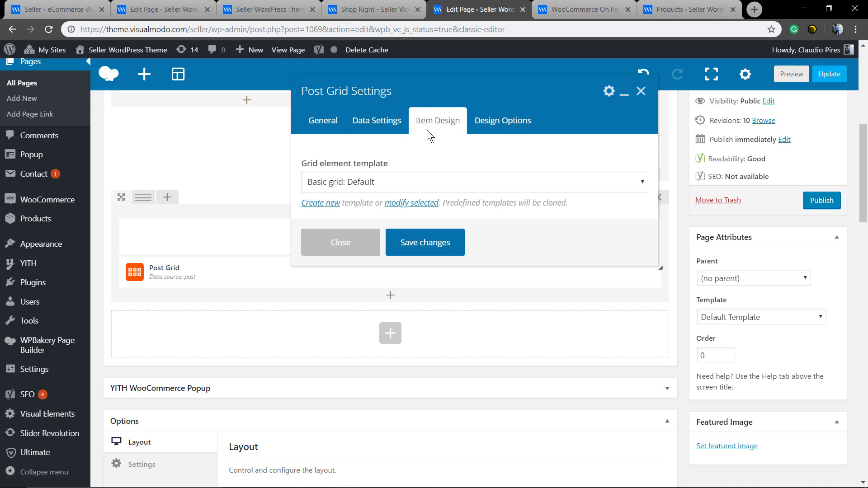
click(391, 185)
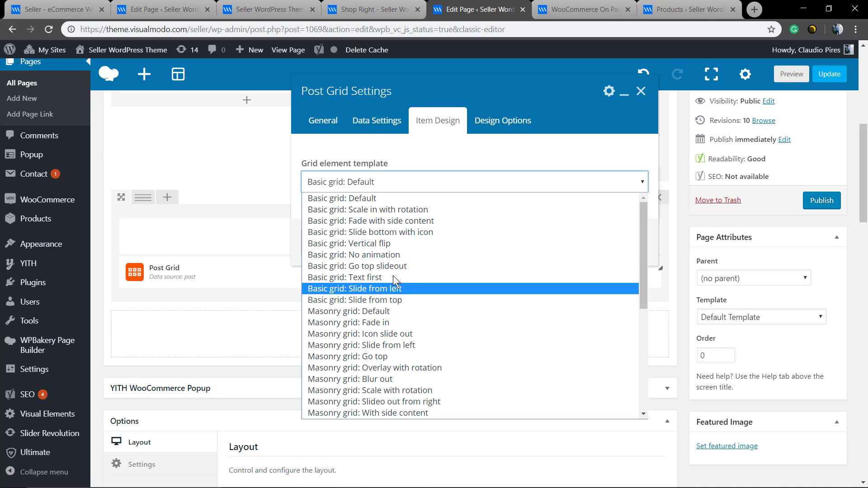
click(390, 259)
click(427, 246)
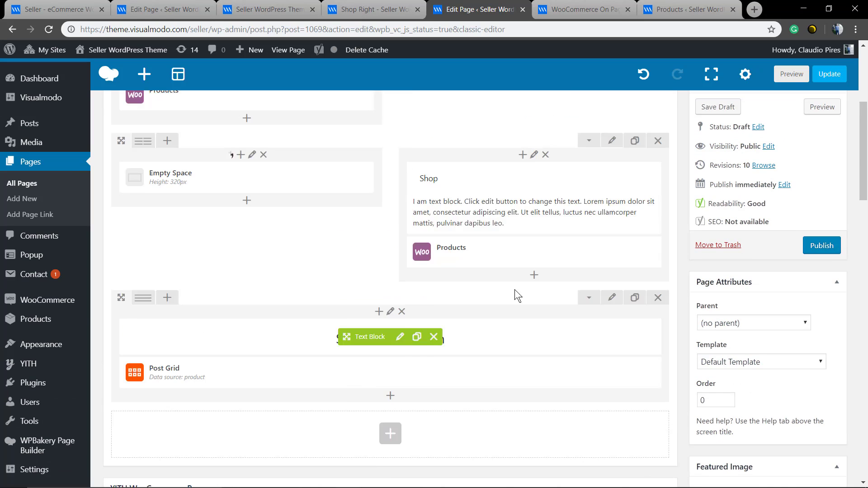
- Preview the page and check the Summer Collection grid of four bag products in one row
click(791, 73)
click(572, 5)
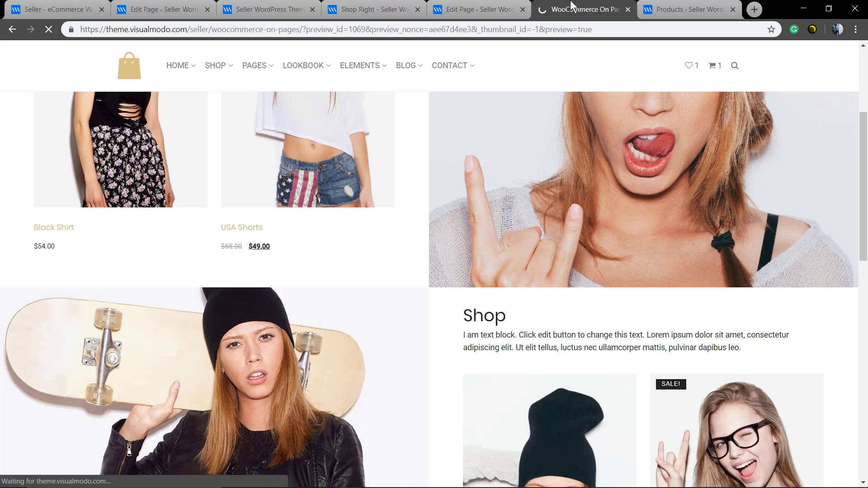
scroll(454, 215, down, 10)
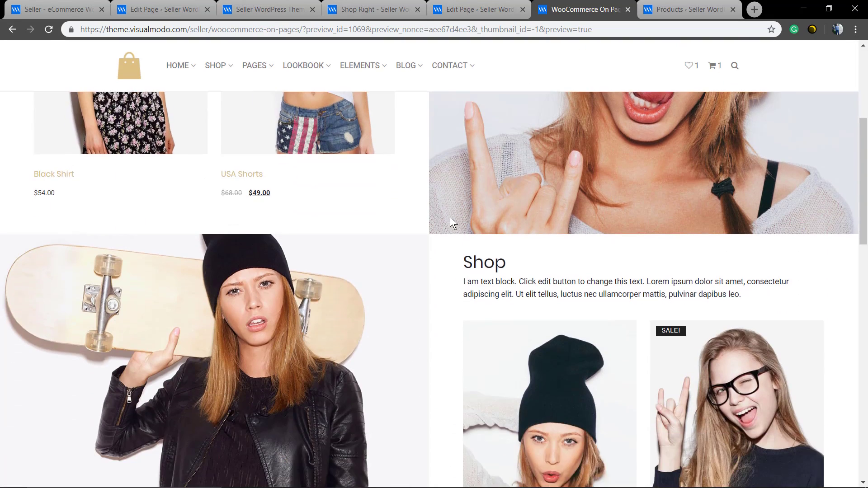
scroll(436, 223, down, 6)
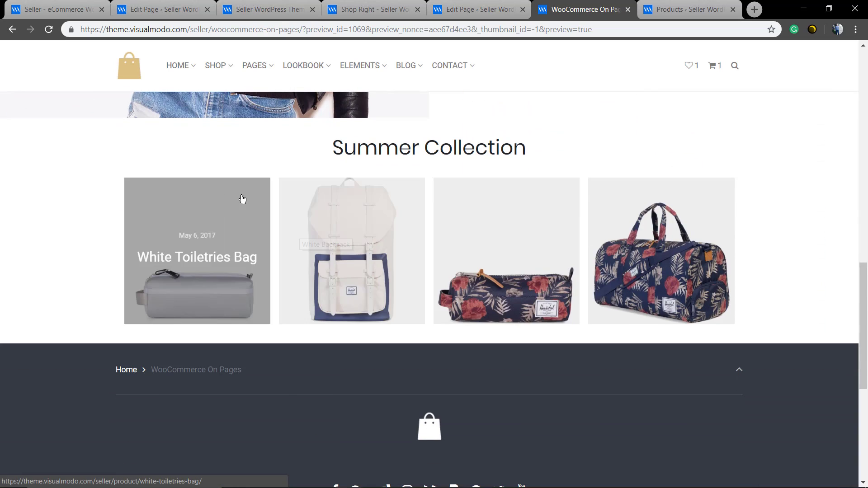
scroll(203, 198, up, 2)
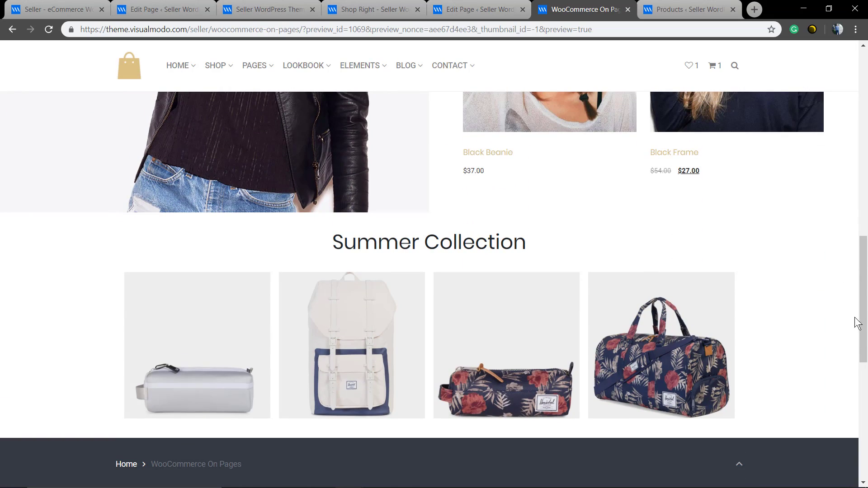
scroll(856, 322, down, 2)
scroll(45, 374, up, 2)
- Briefly return to the editor, then go back to the preview and scroll to its top
click(492, 7)
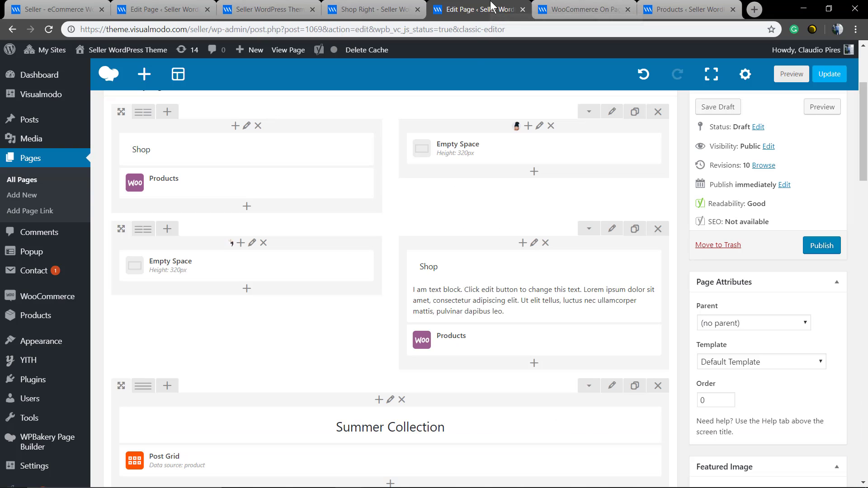
click(576, 9)
scroll(558, 292, up, 8)
scroll(558, 292, up, 3)
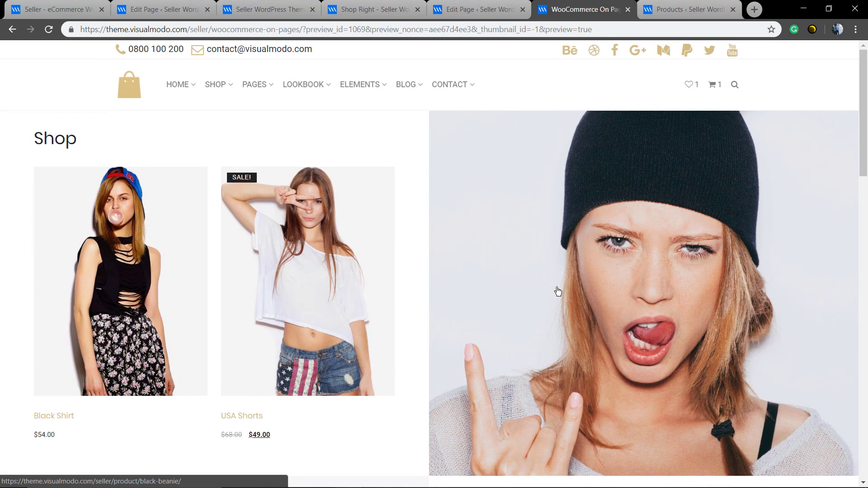